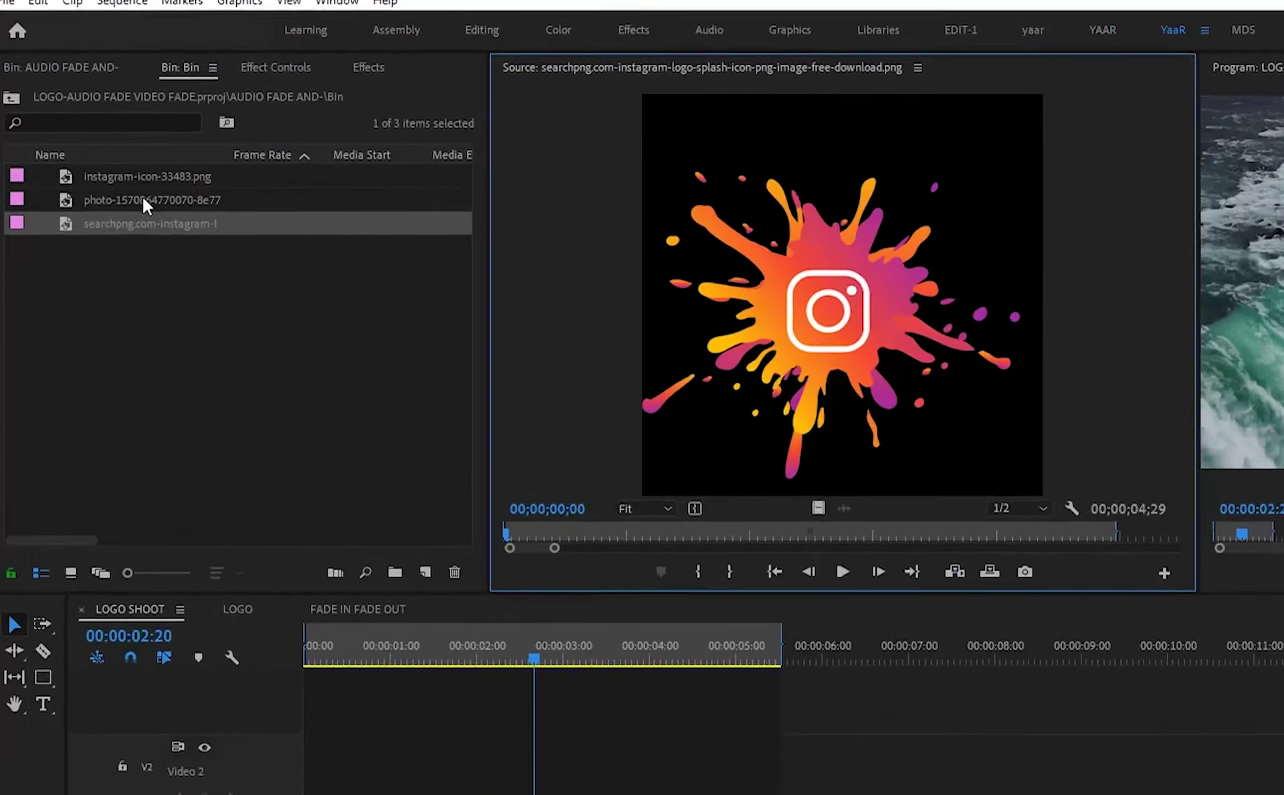
- Preview the round Instagram icon, shrink the logo on the waterfall, and show its motion settings
double_click(109, 140)
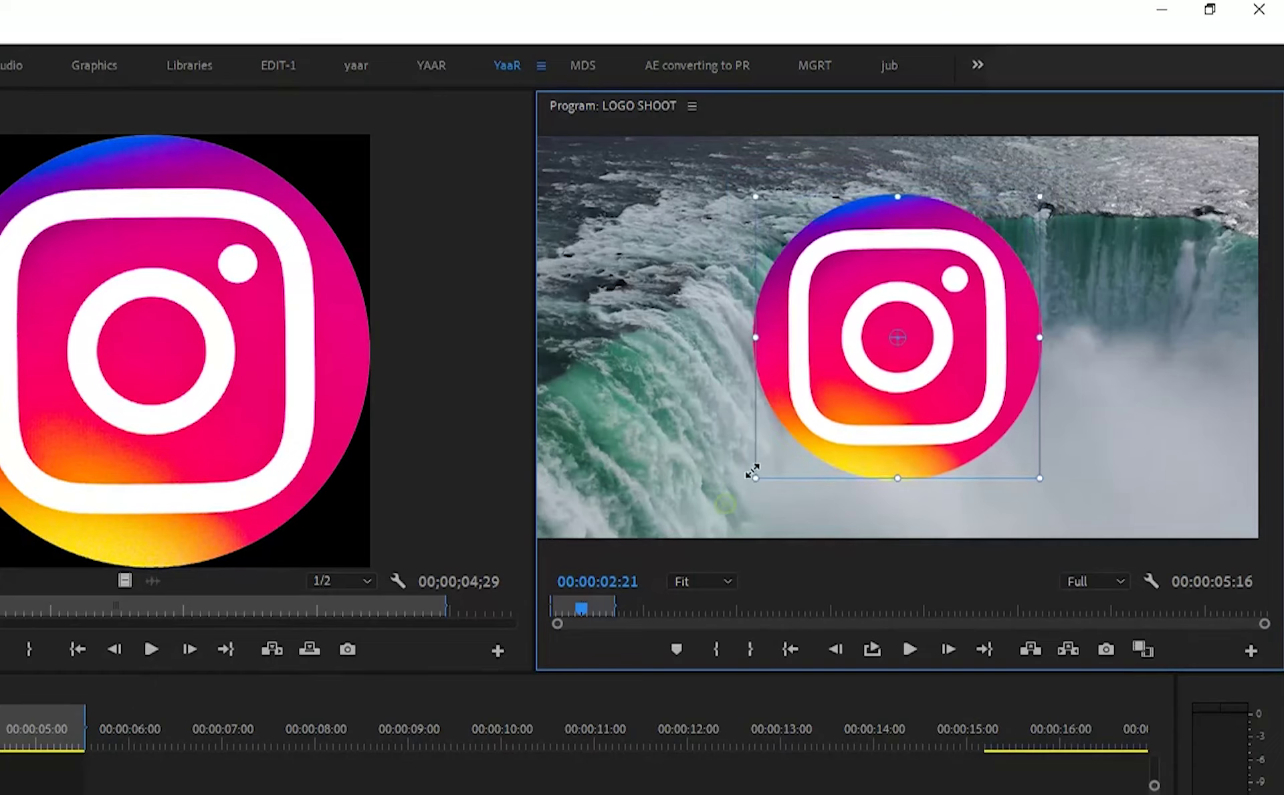
mouse_move(896, 474)
left_mouse_down()
mouse_move(897, 364)
mouse_move(1165, 507)
left_mouse_up()
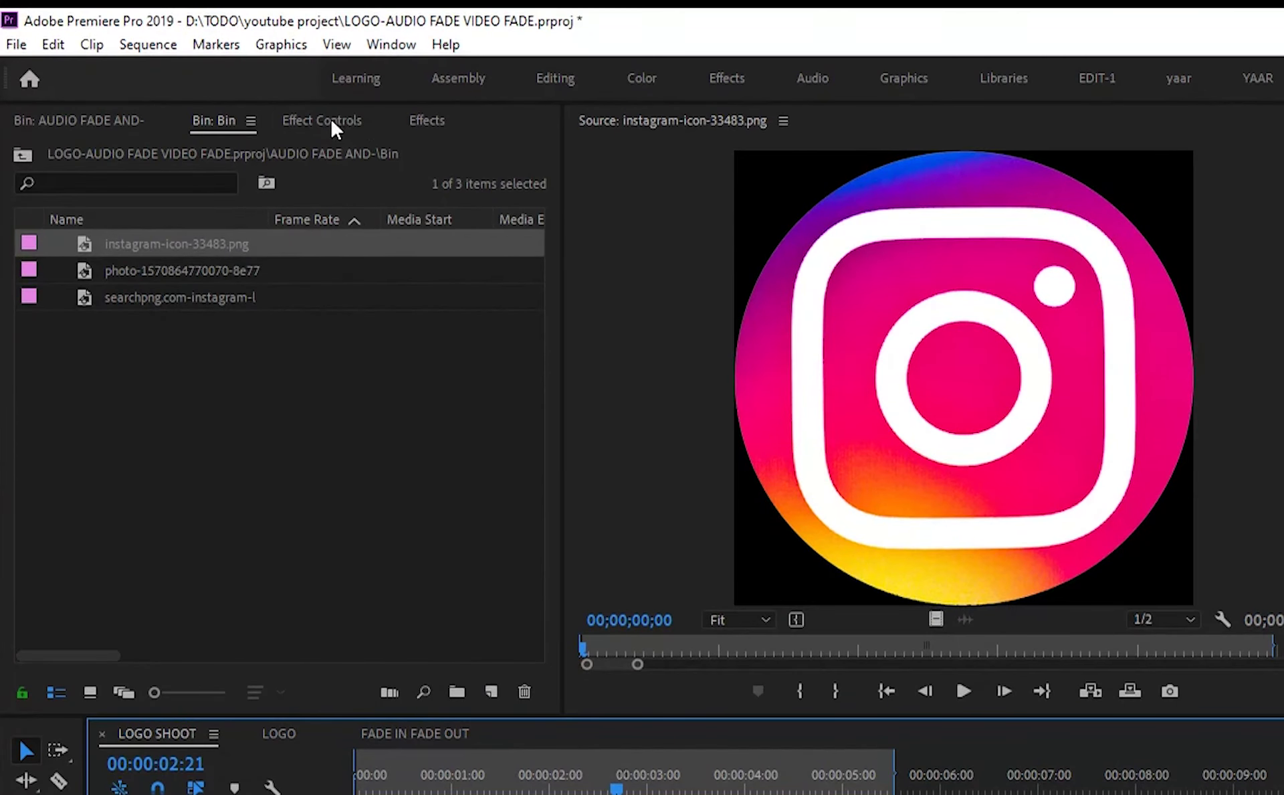
left_click(330, 119)
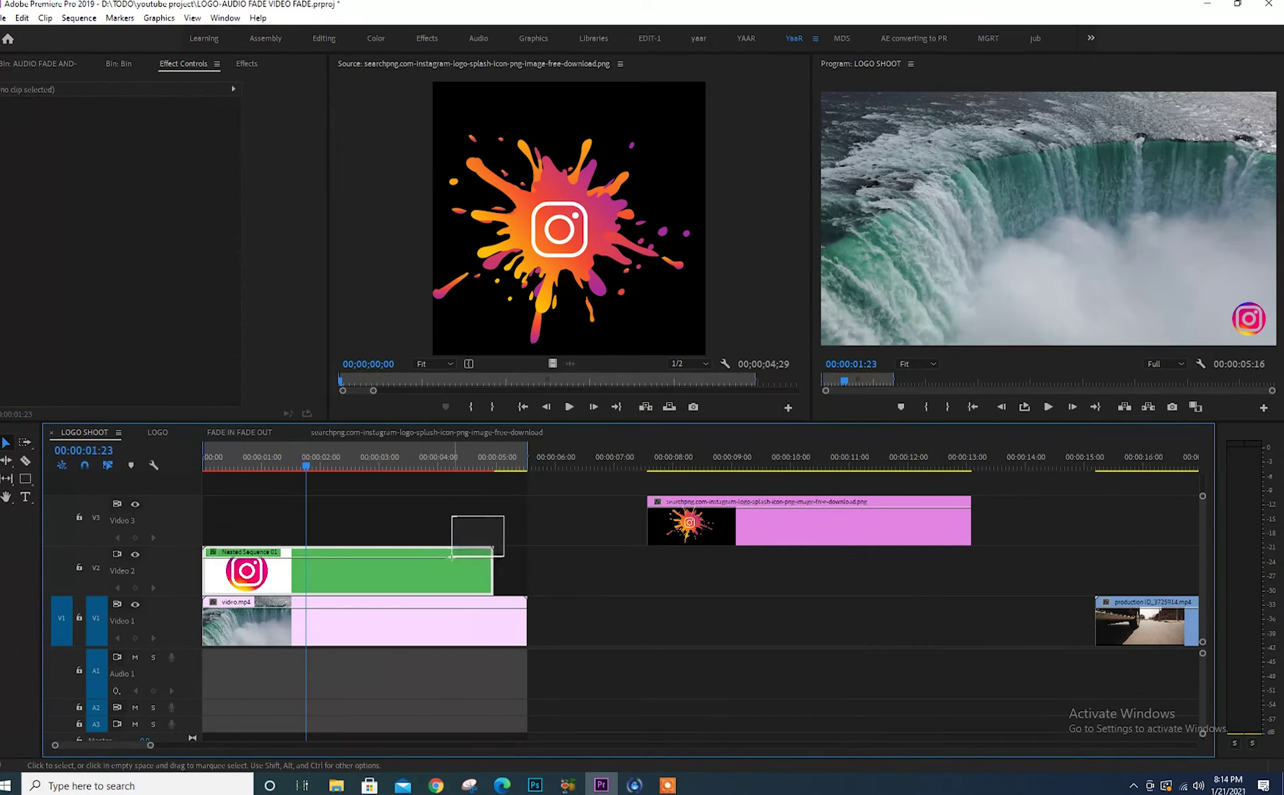
- Move the nested logo clip to about 00:00:07:10 and preview the splash logo image
left_click_drag(662, 573, 715, 572)
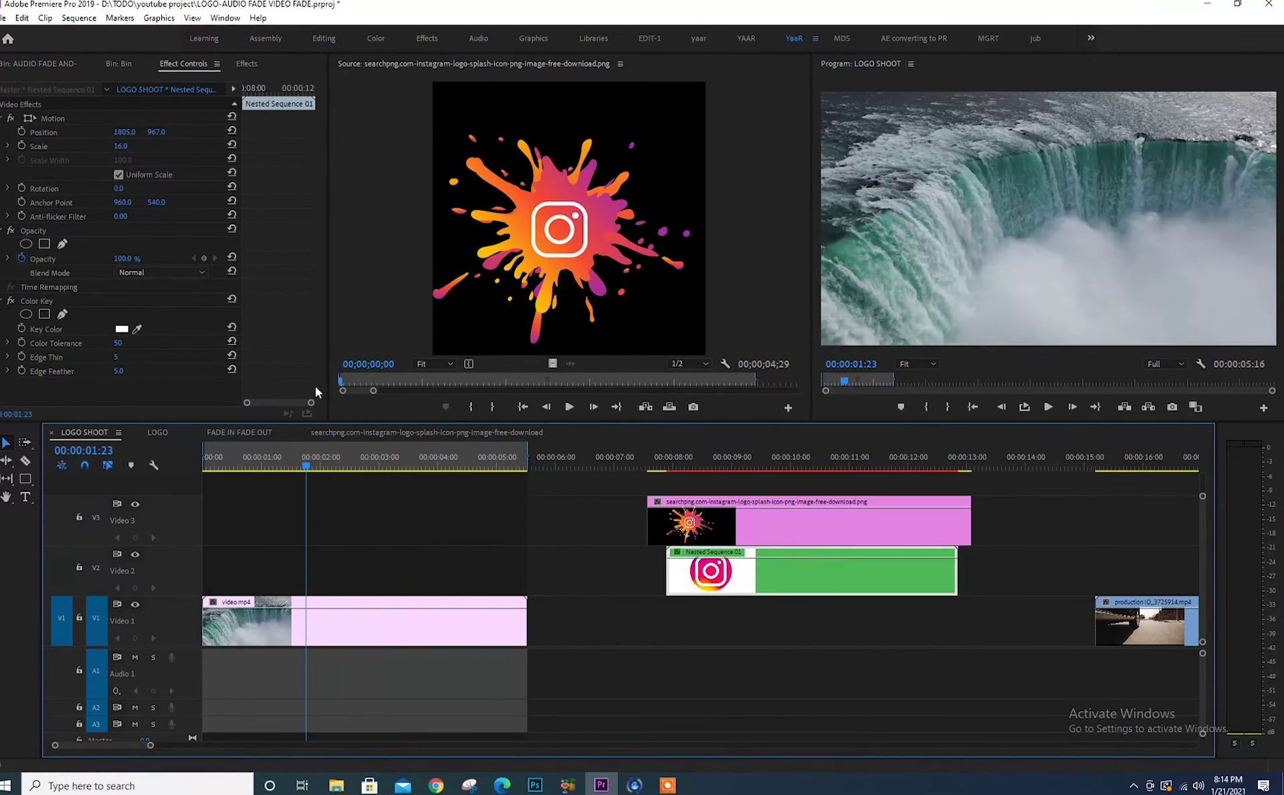
left_click(118, 64)
double_click(37, 172)
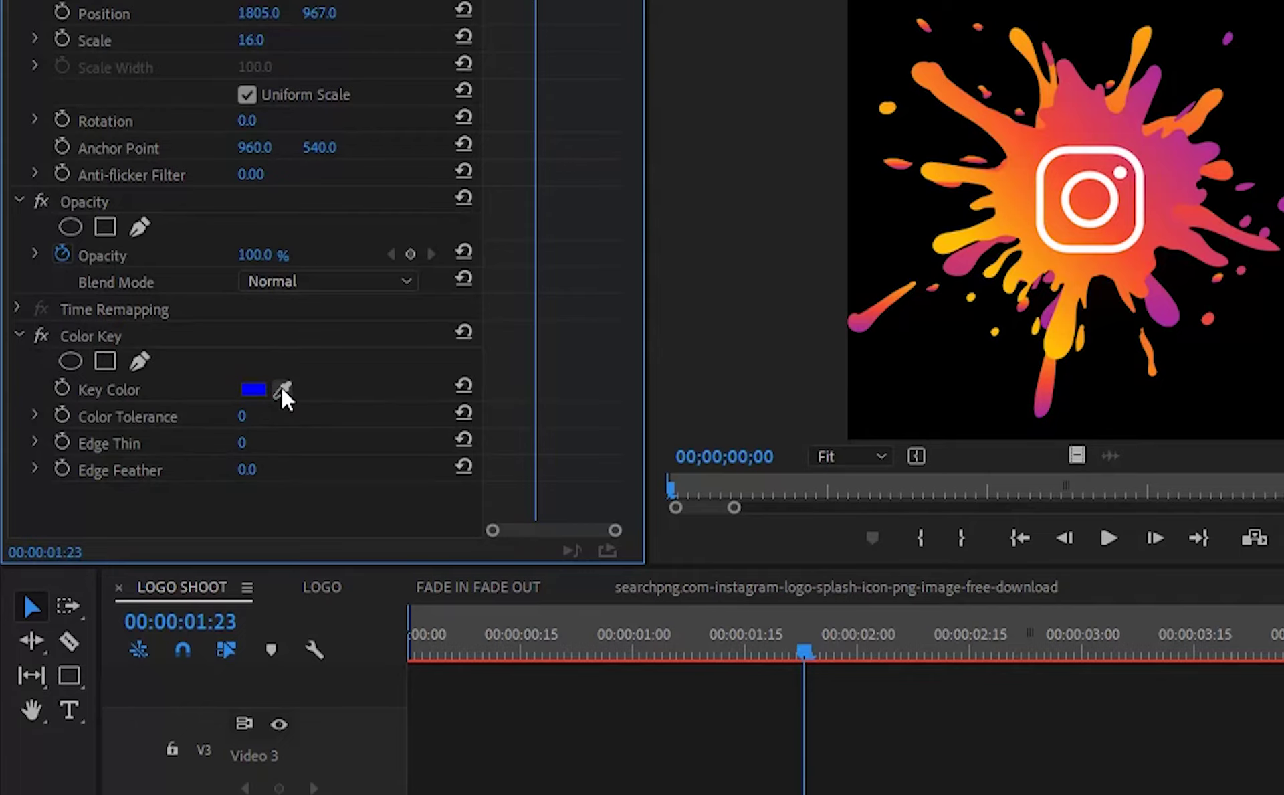
- Key out the logo's white background with the Color Key eyedropper, then play from 00:00:01:05
left_click(283, 390)
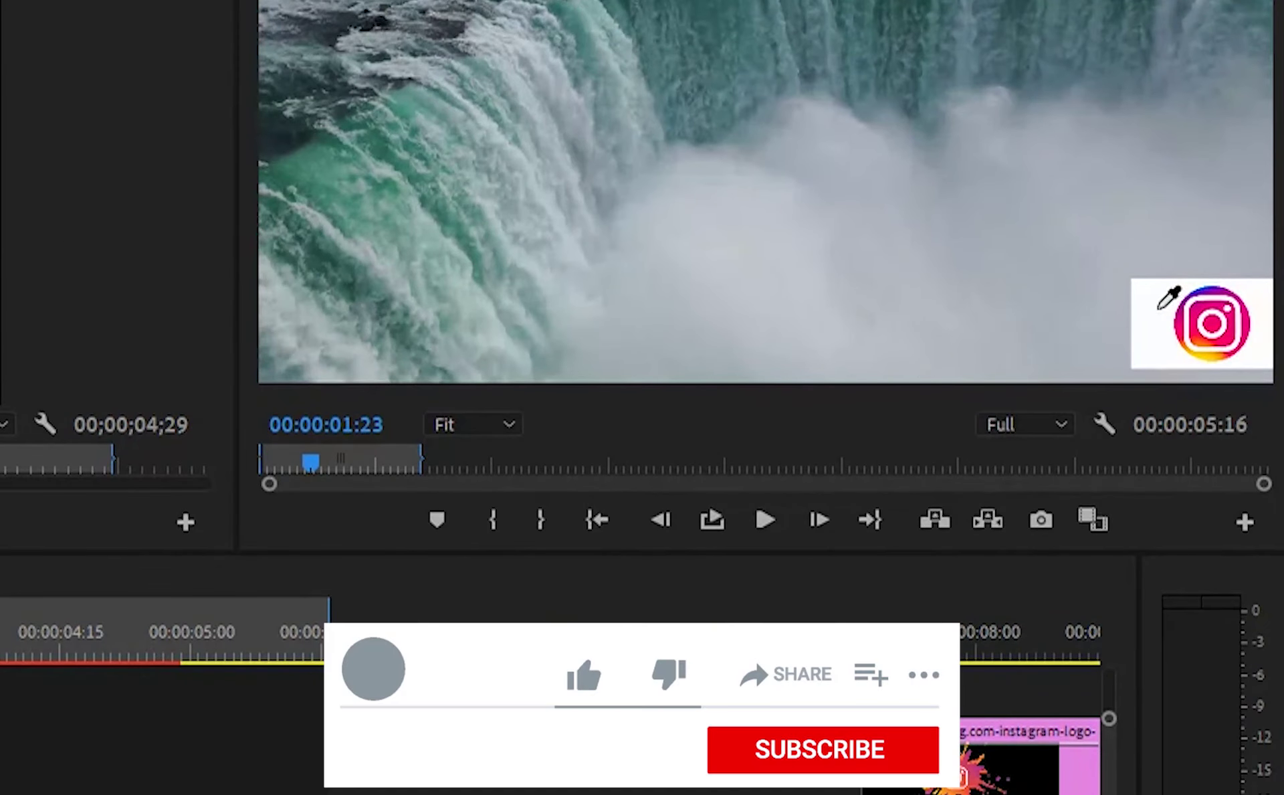
left_click(1157, 308)
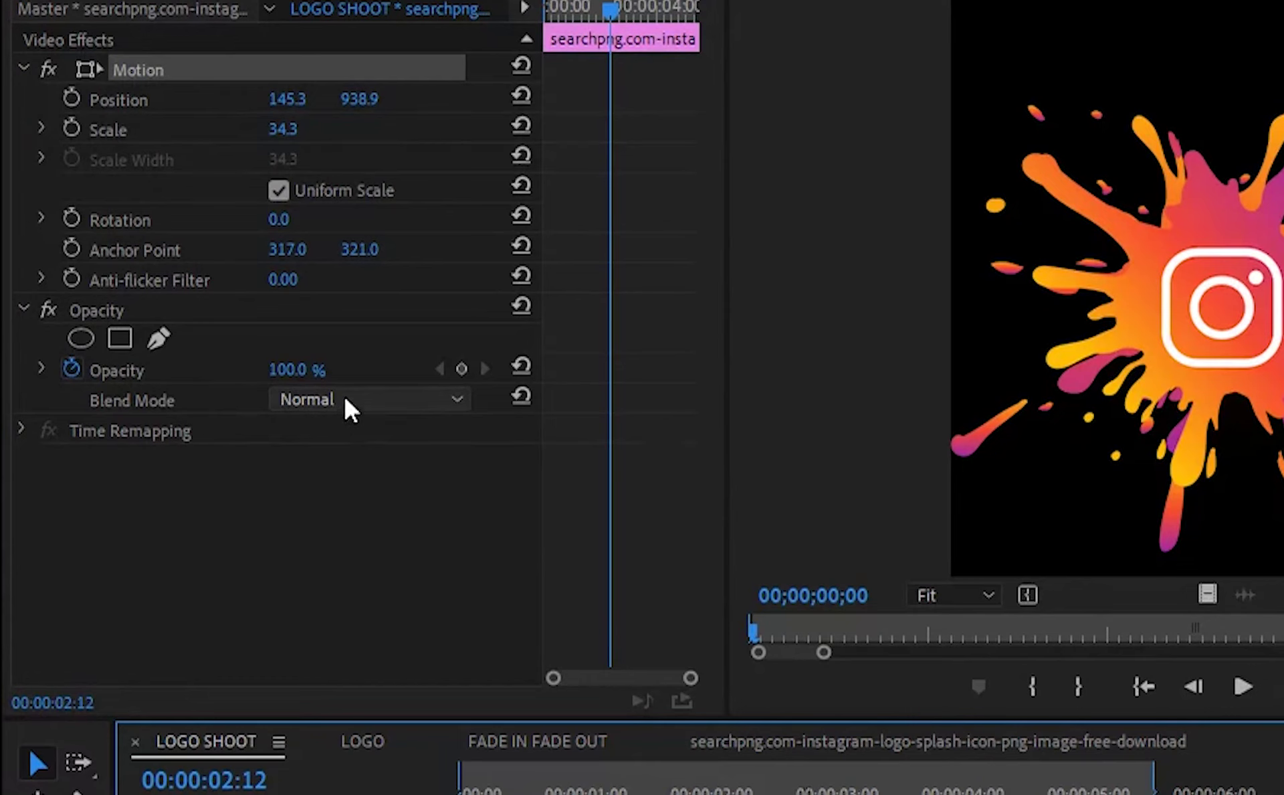
left_click(345, 401)
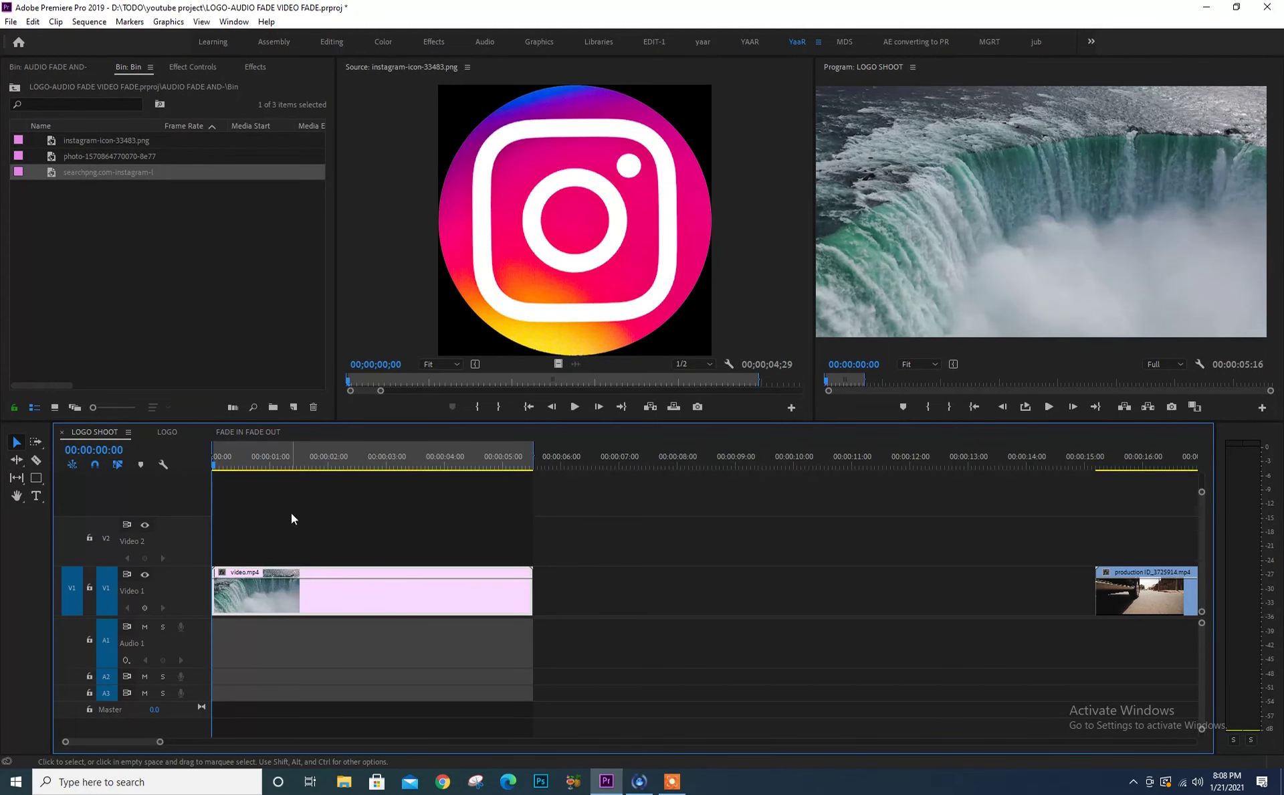
left_click(279, 458)
key("space")
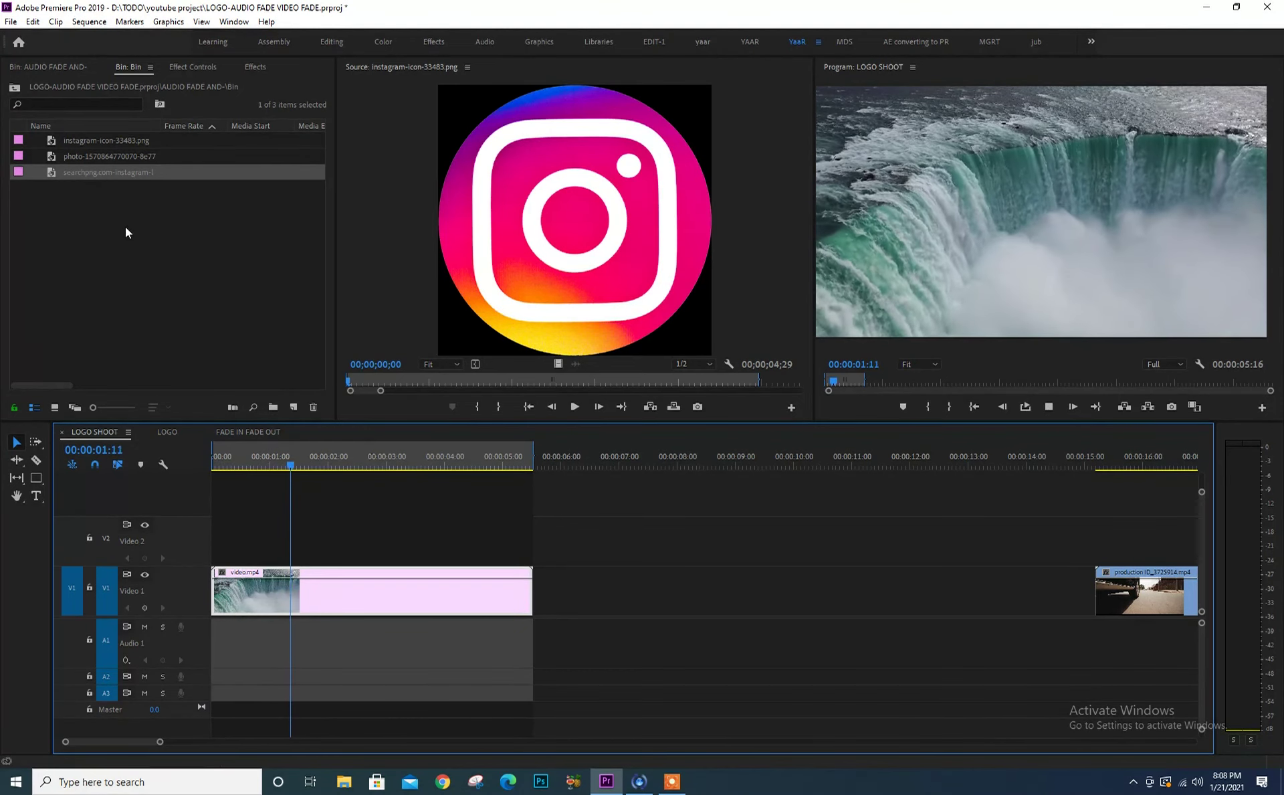
- Preview the splash image, Audi rings photo and round icon, ending on instagram-icon-33483.png
double_click(108, 174)
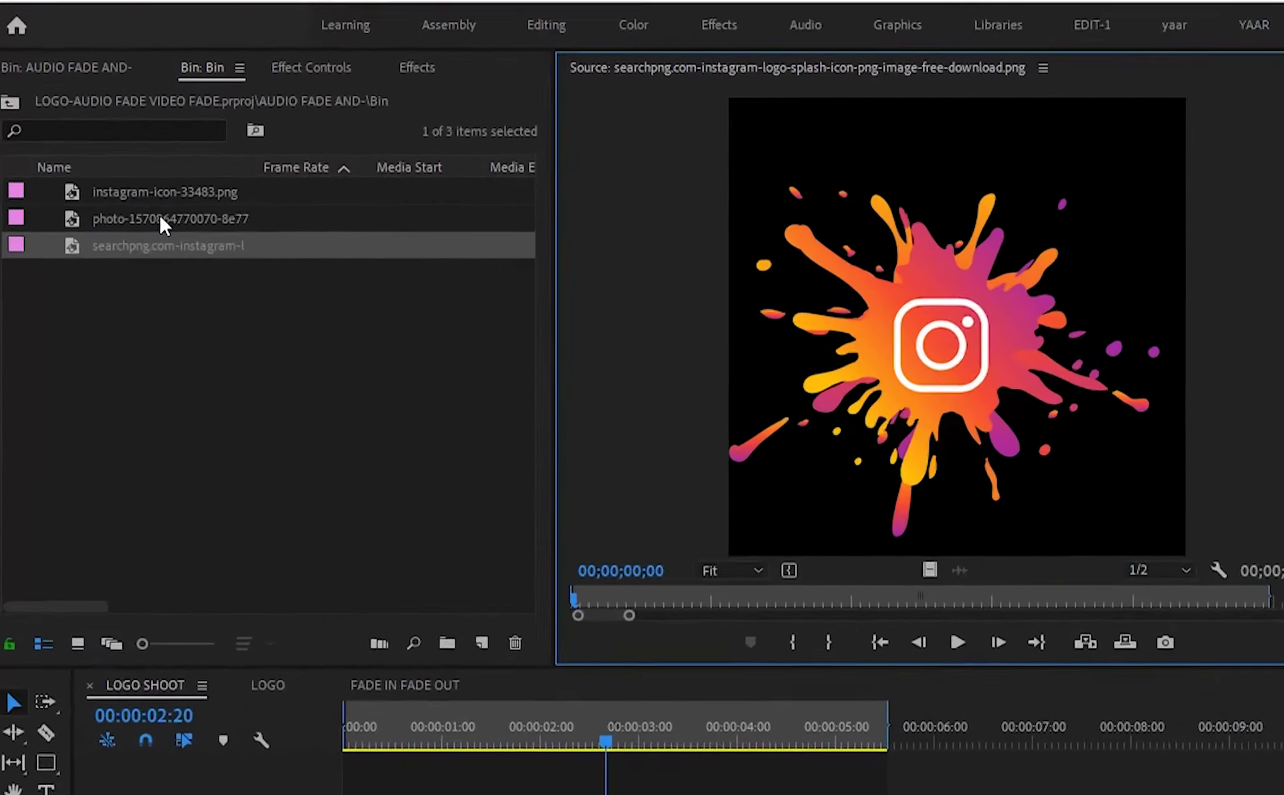
double_click(106, 155)
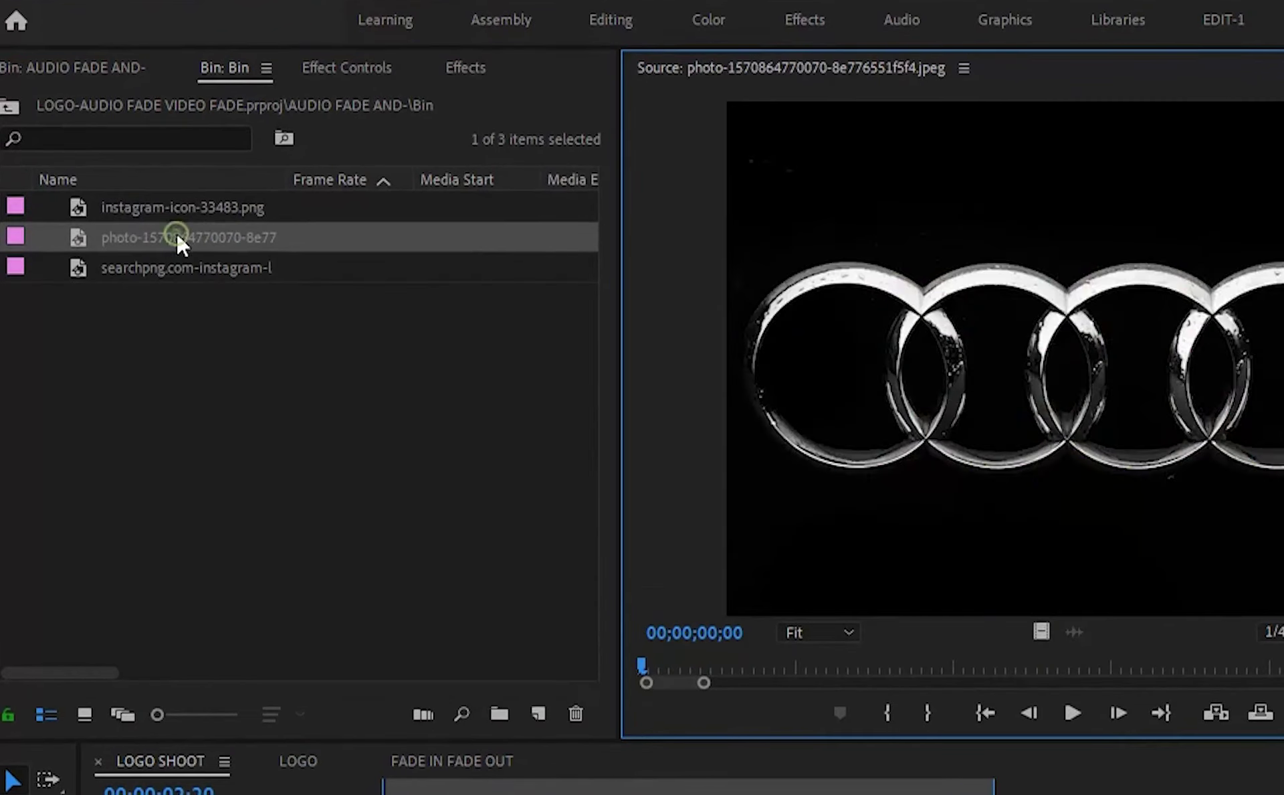
double_click(189, 209)
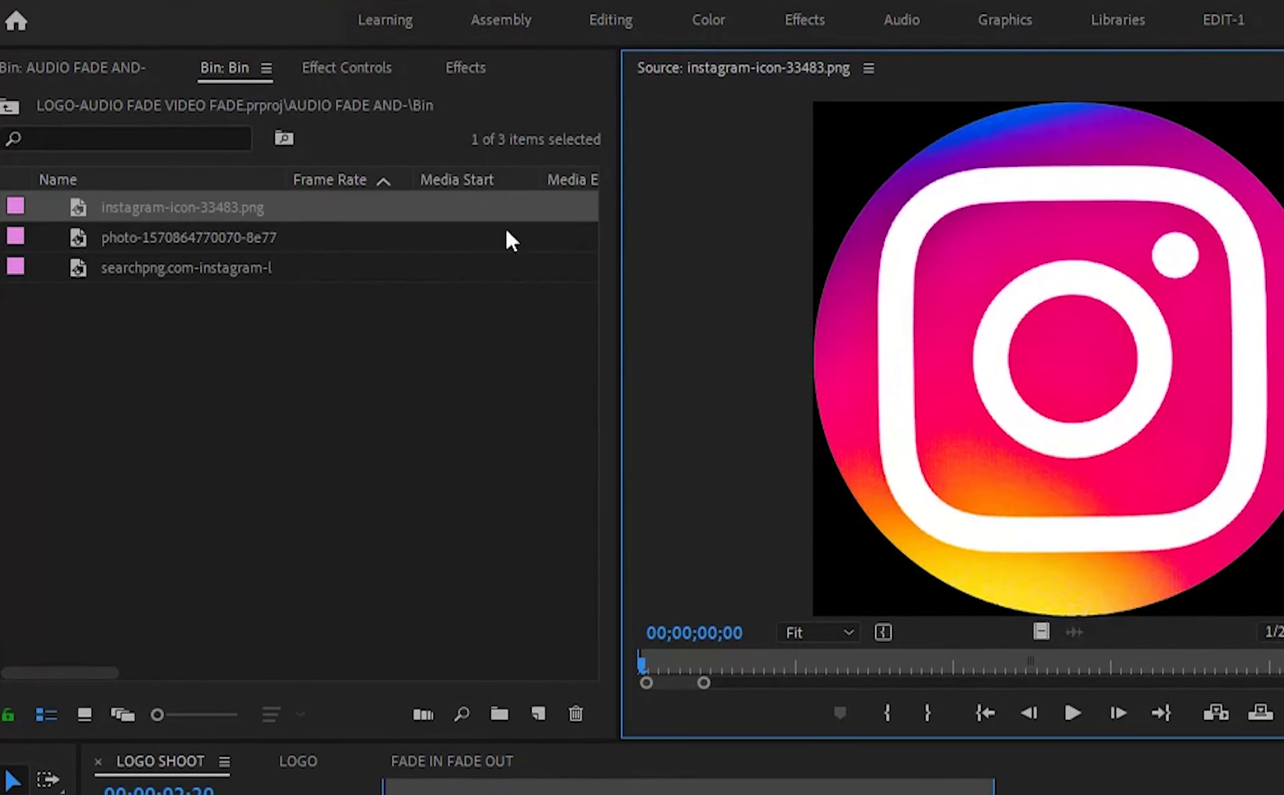
double_click(261, 230)
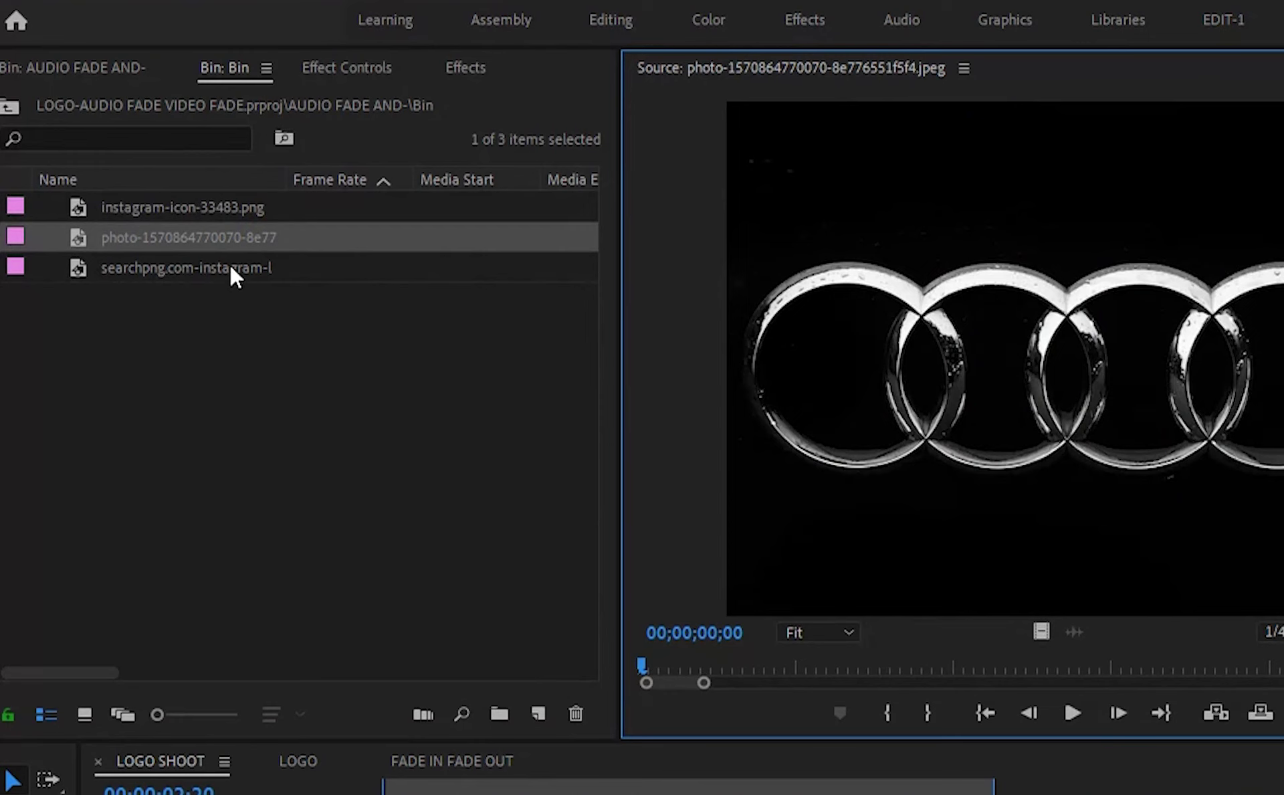
double_click(231, 267)
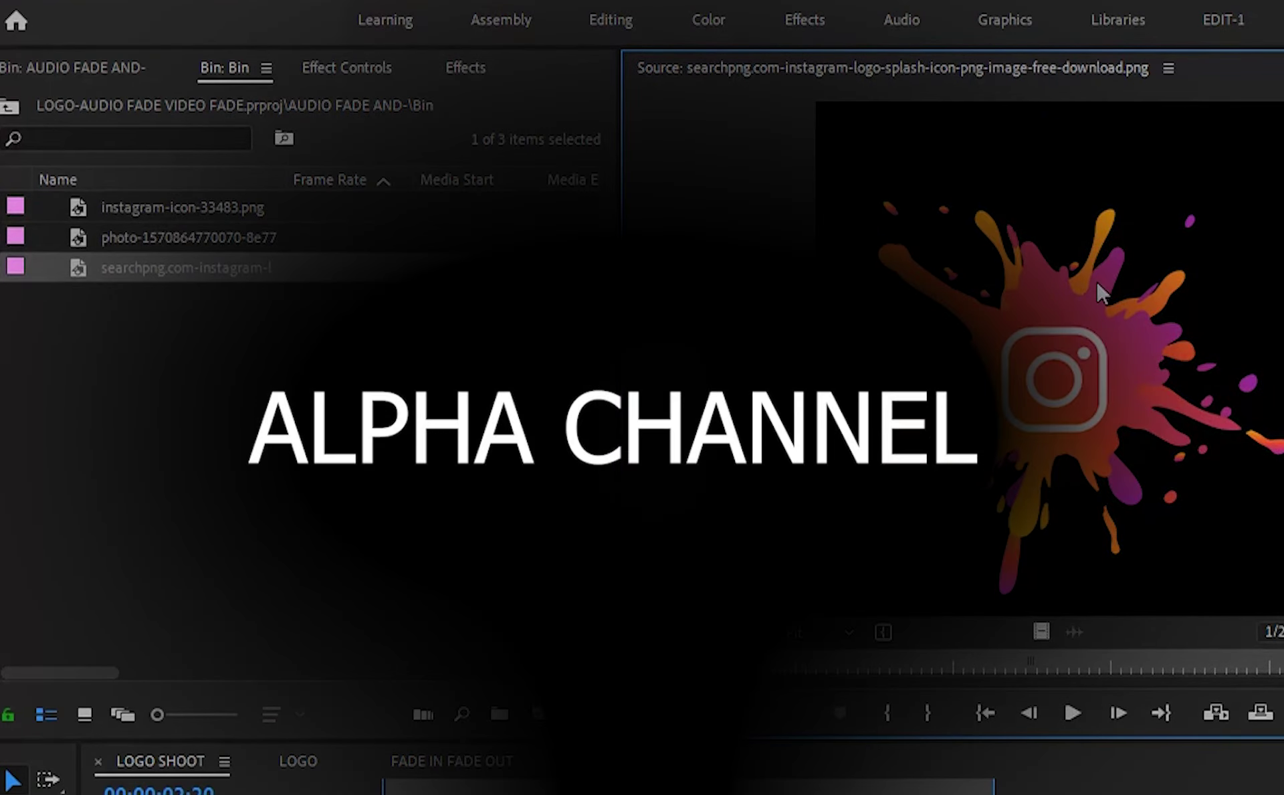
double_click(134, 152)
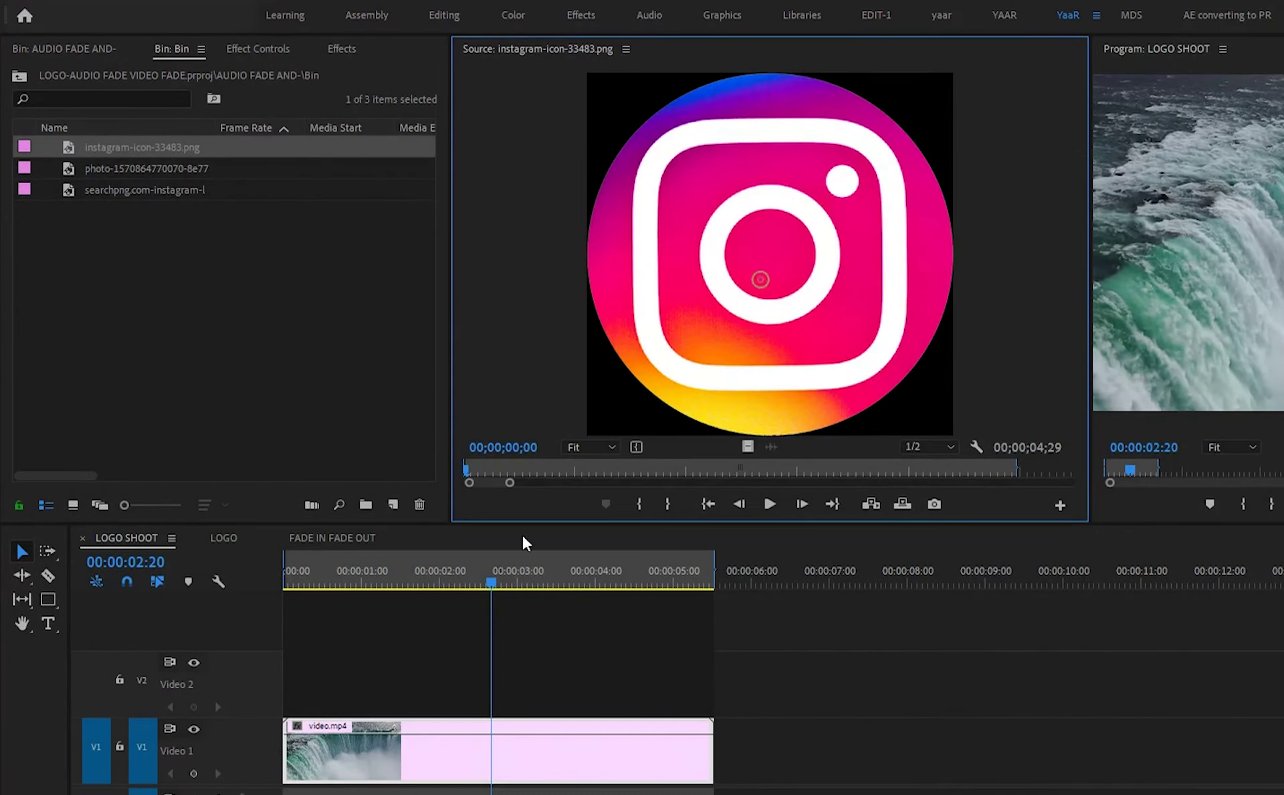
- Place the Instagram icon on Video 2 at 0:00 and extend it toward the waterfall's end
left_click_drag(546, 520, 348, 682)
left_click(347, 570)
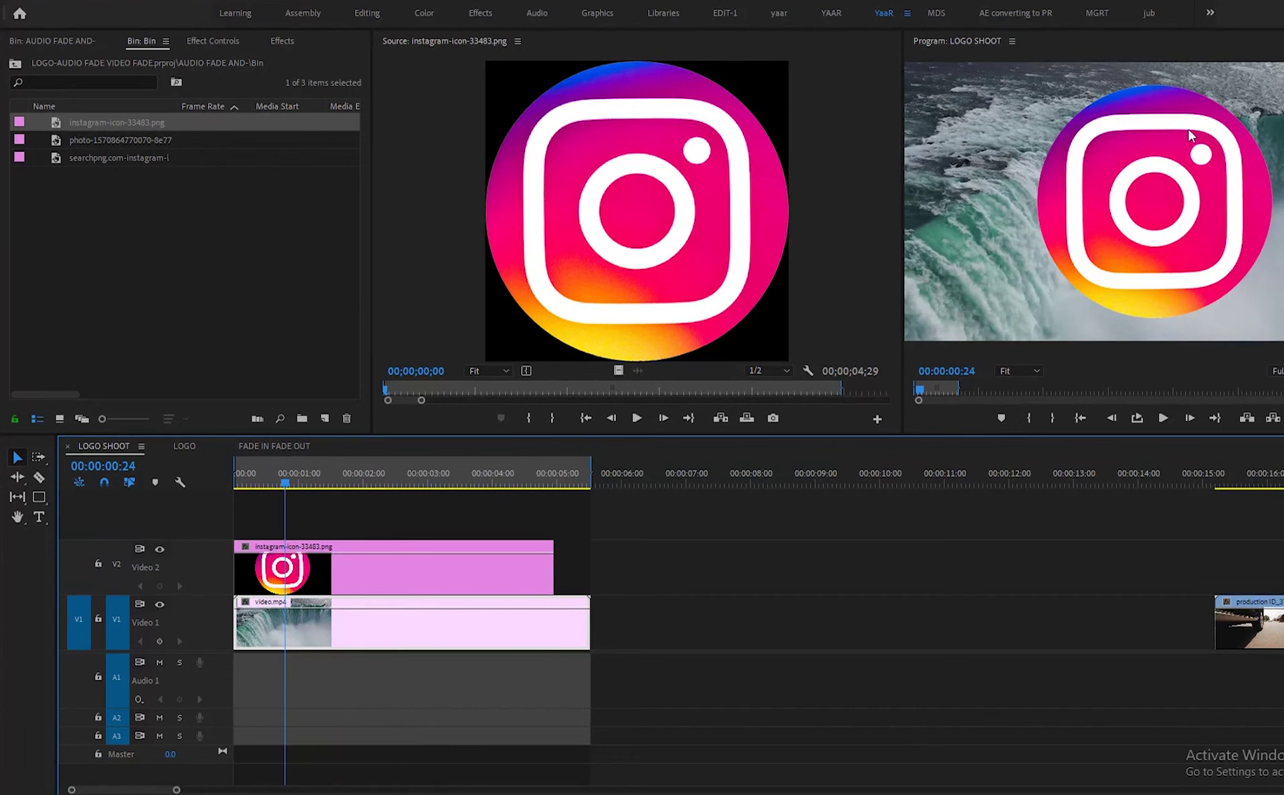
left_click_drag(583, 567, 590, 567)
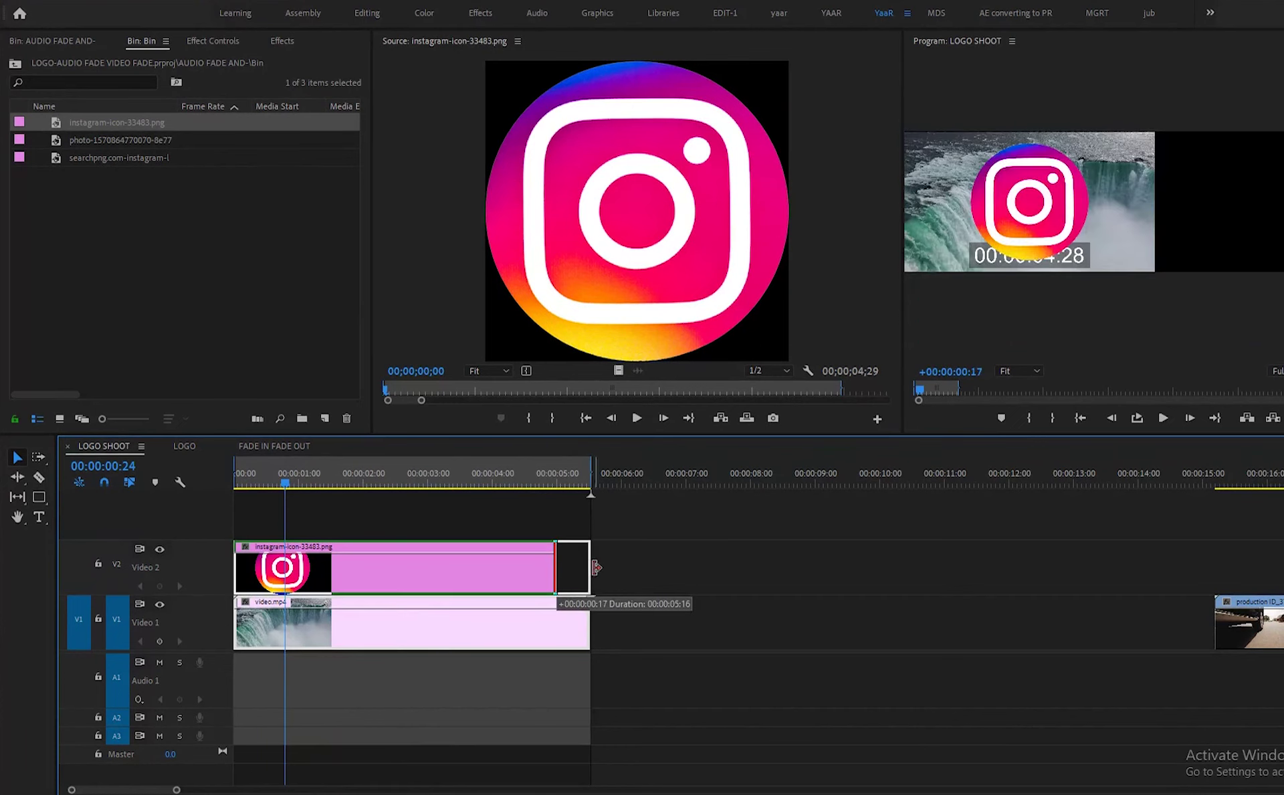
left_click_drag(432, 479, 455, 483)
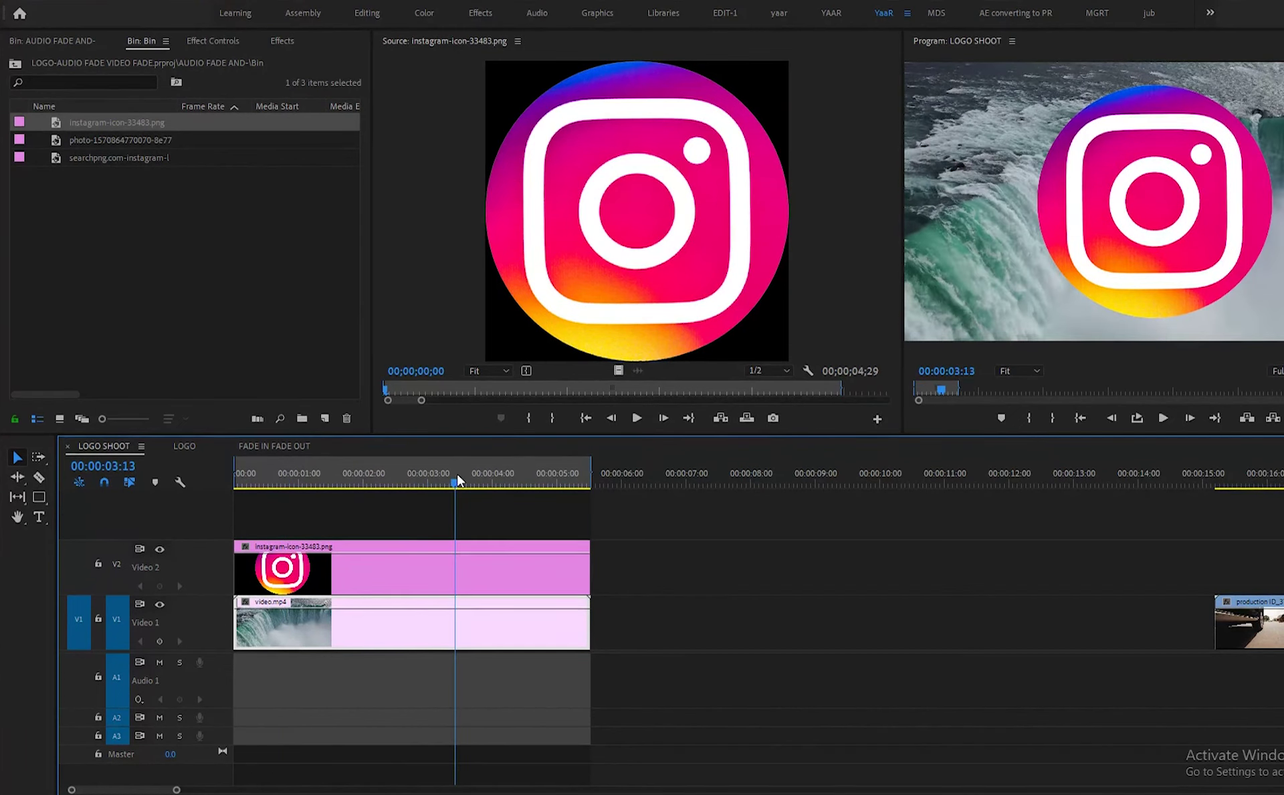
- Re-trim the logo clip so it ends exactly with video.mp4, then select the logo
left_click_drag(594, 562, 504, 565)
left_click_drag(332, 476, 408, 477)
mouse_move(483, 519)
left_mouse_down()
mouse_move(434, 562)
mouse_move(581, 573)
left_mouse_up()
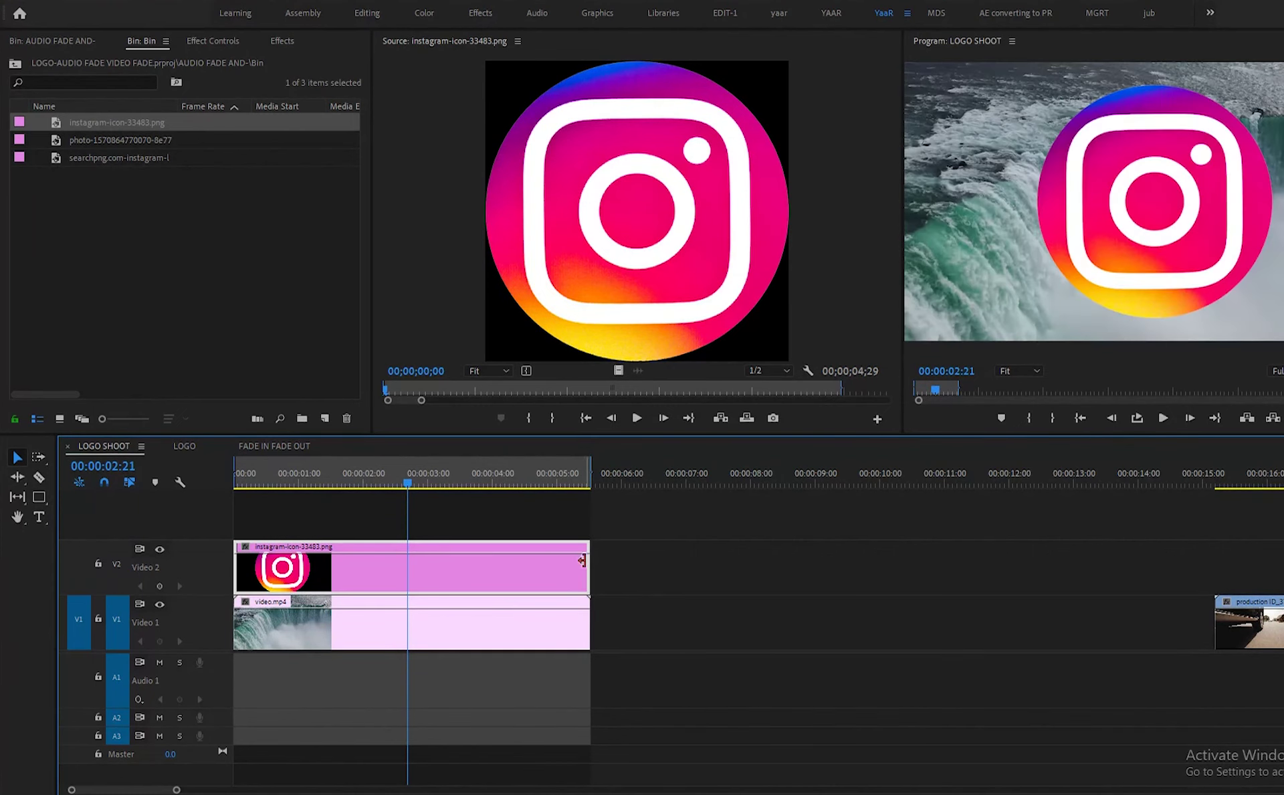
mouse_move(545, 511)
left_mouse_down()
mouse_move(479, 568)
mouse_move(588, 572)
left_mouse_up()
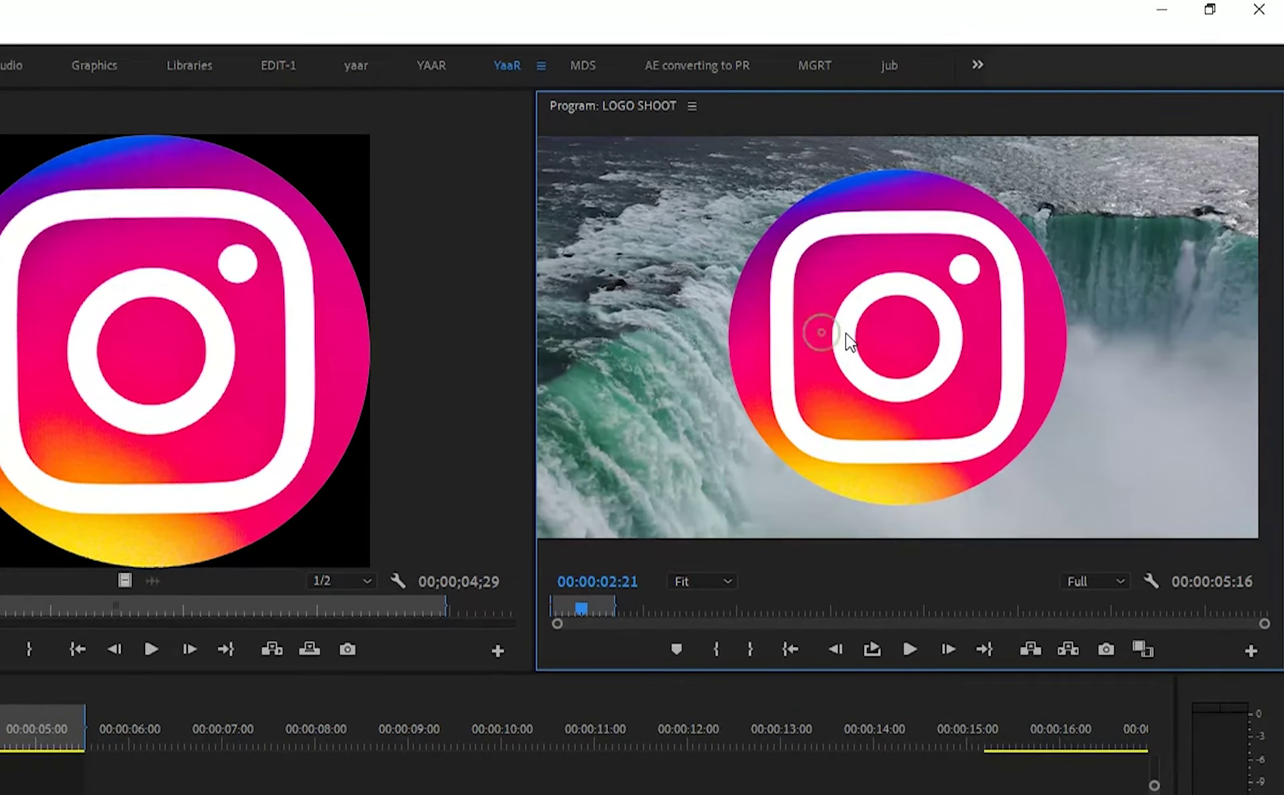
left_click(1120, 200)
- Scale the logo to 23.2 at position 1789.0, 938.9 in the bottom-right corner
mouse_move(727, 505)
left_mouse_down()
mouse_move(861, 376)
mouse_move(1165, 384)
mouse_move(1198, 509)
left_mouse_up()
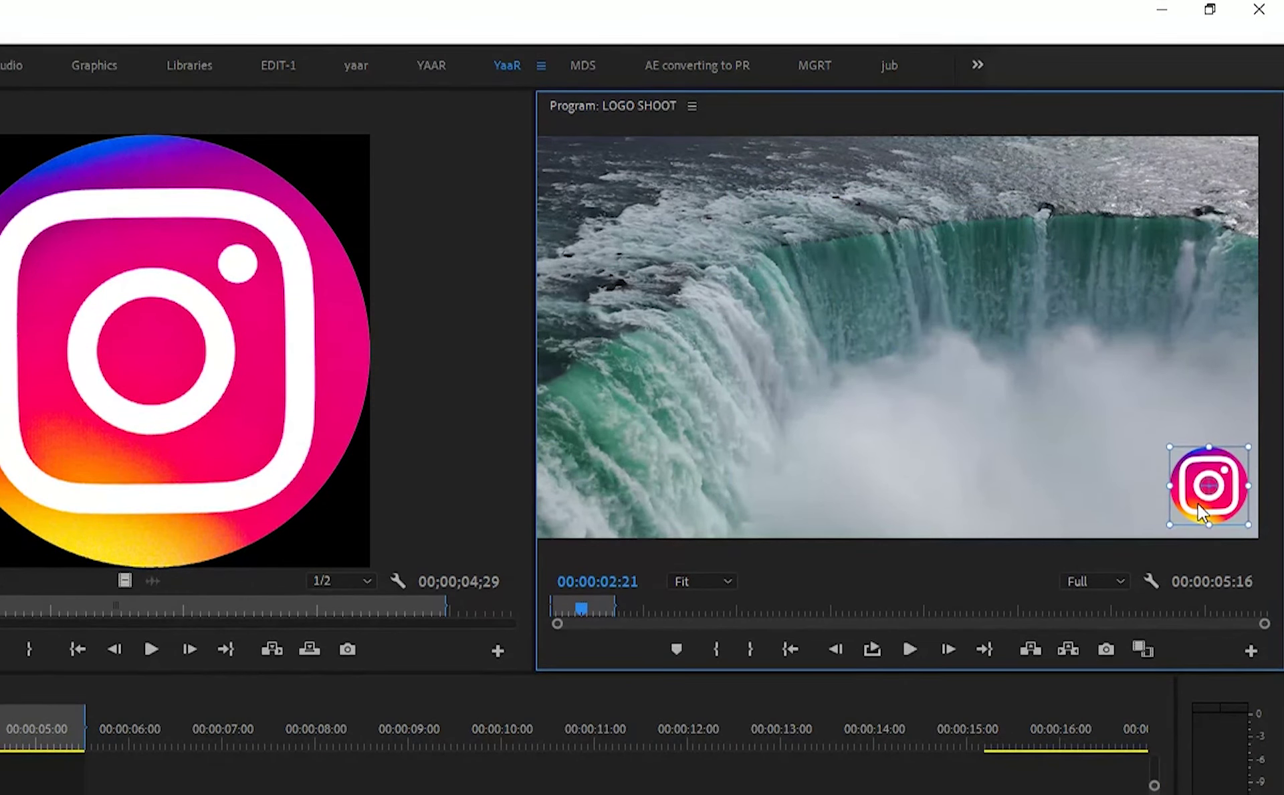
left_click(392, 696)
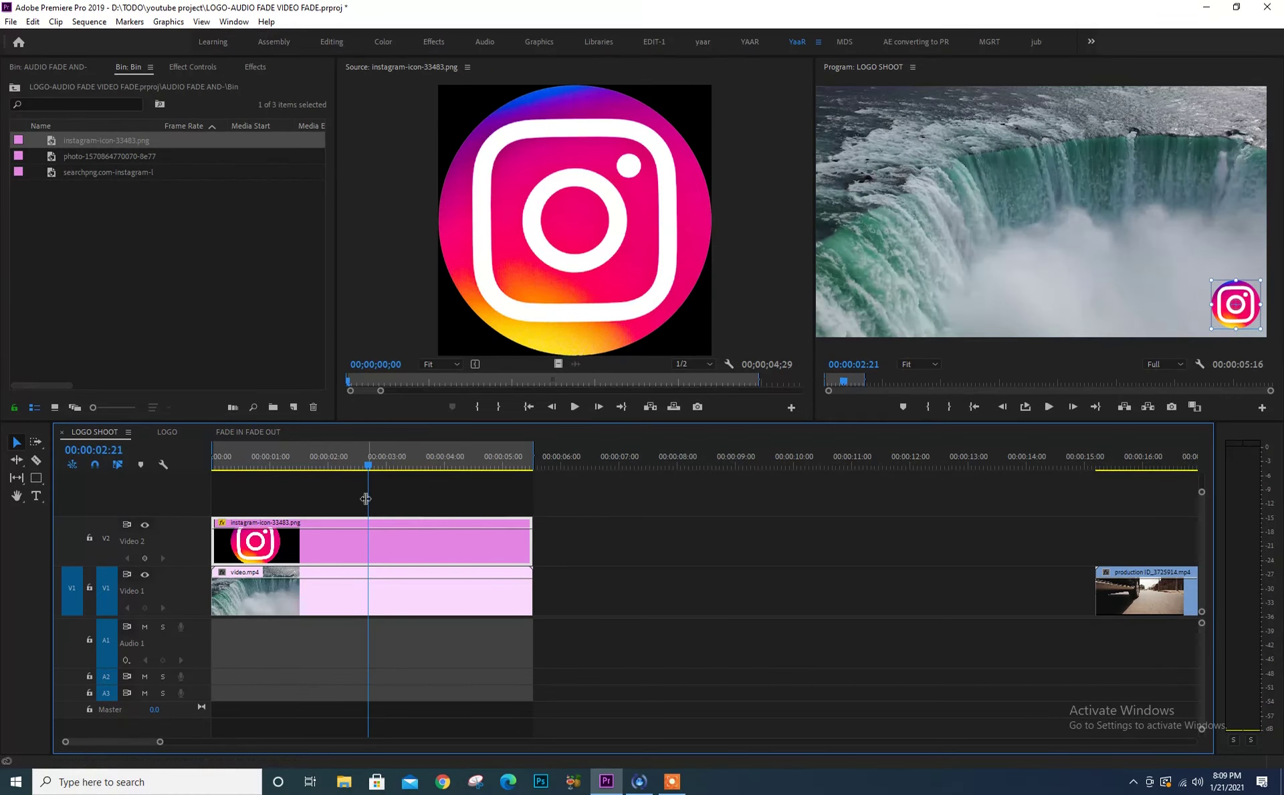
left_click_drag(406, 498, 372, 541)
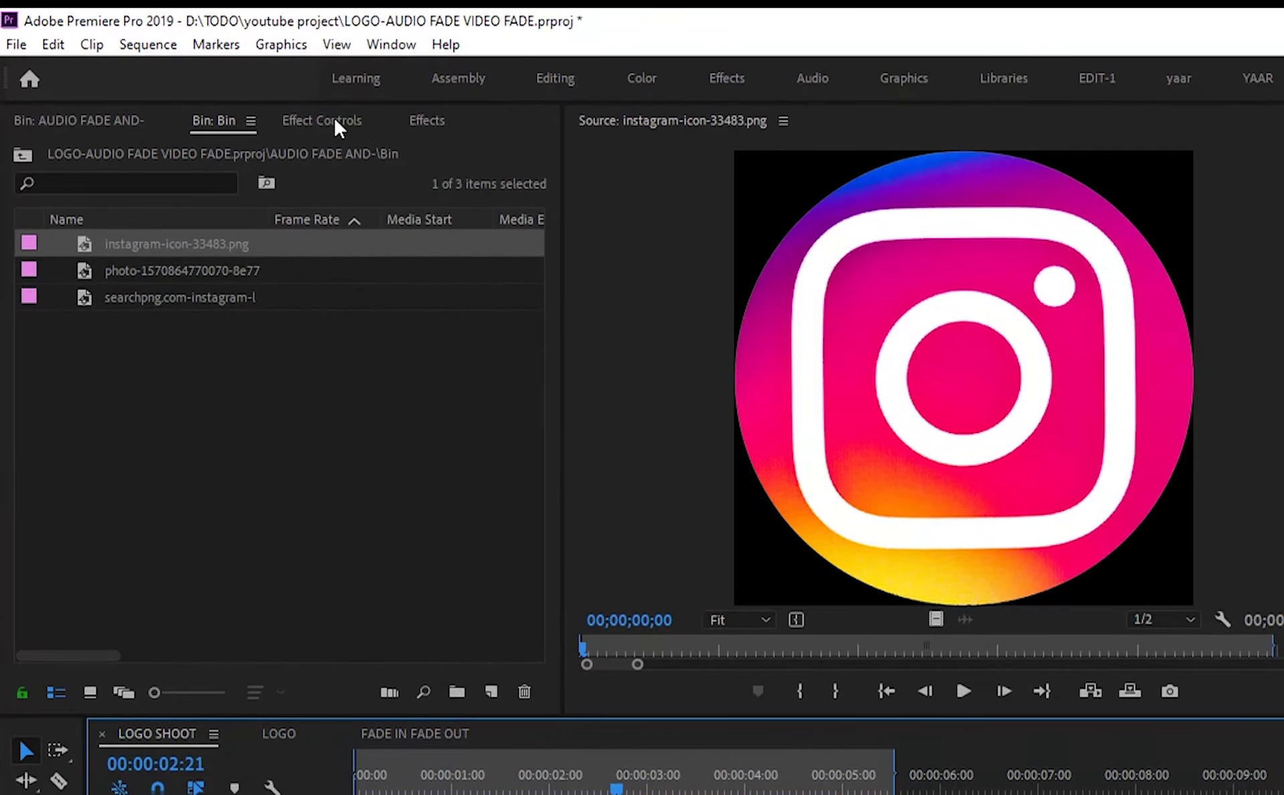
left_click(336, 123)
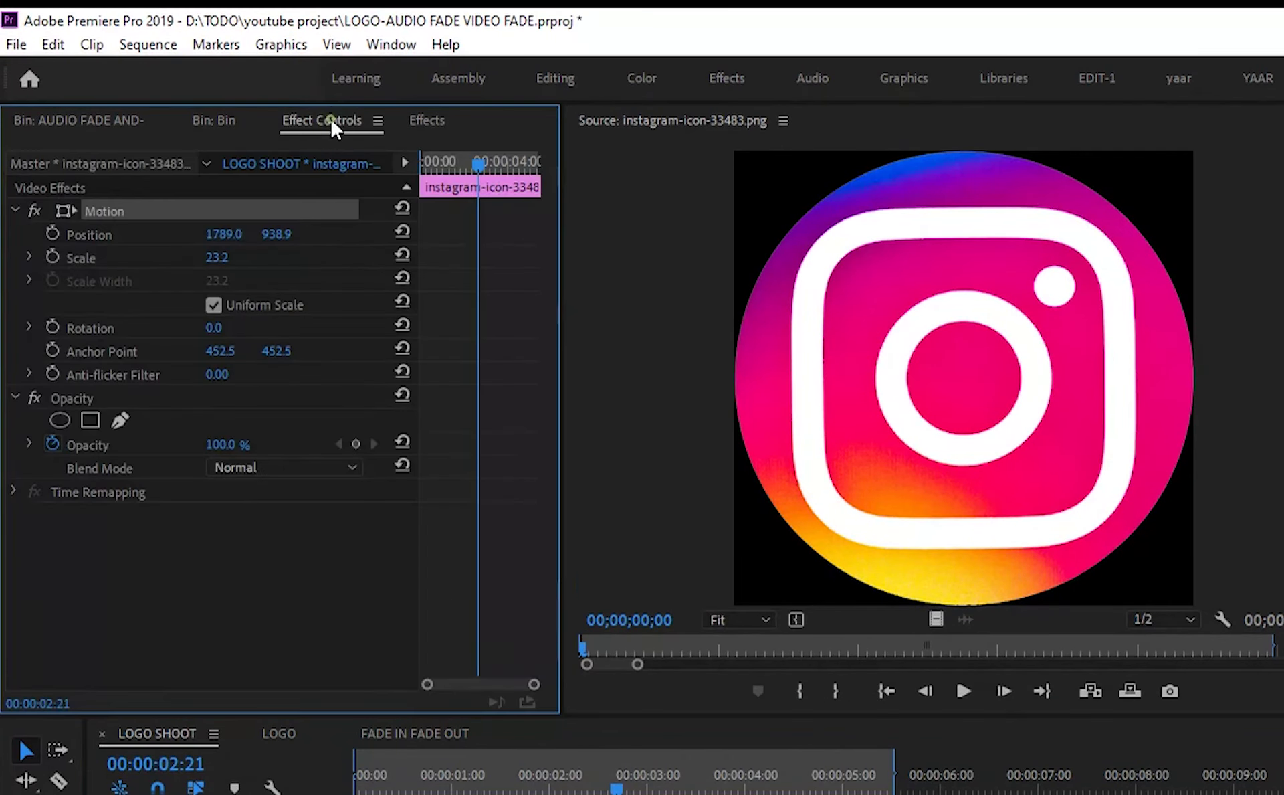
- Lower the logo's opacity to 50% and play the sequence from near the start
left_click_drag(231, 452, 194, 451)
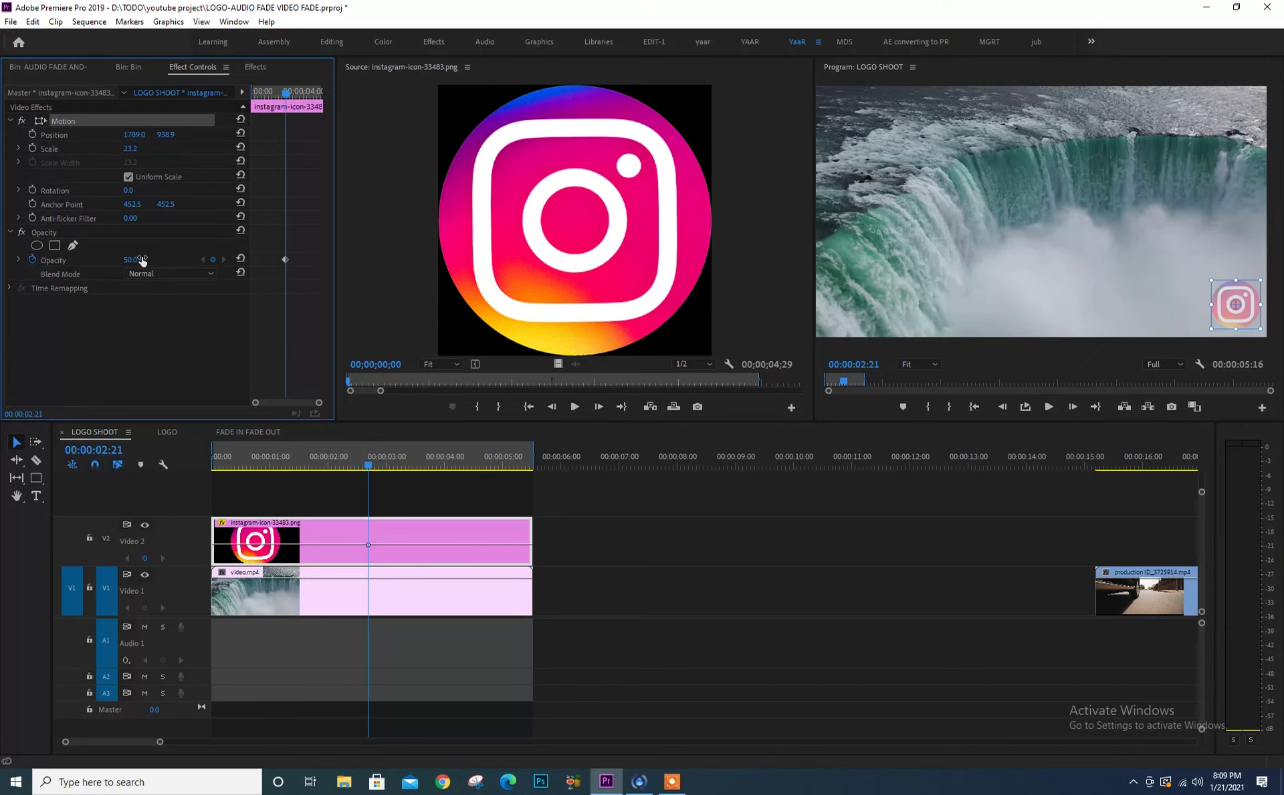
left_click(283, 460)
key("space")
key("grave")
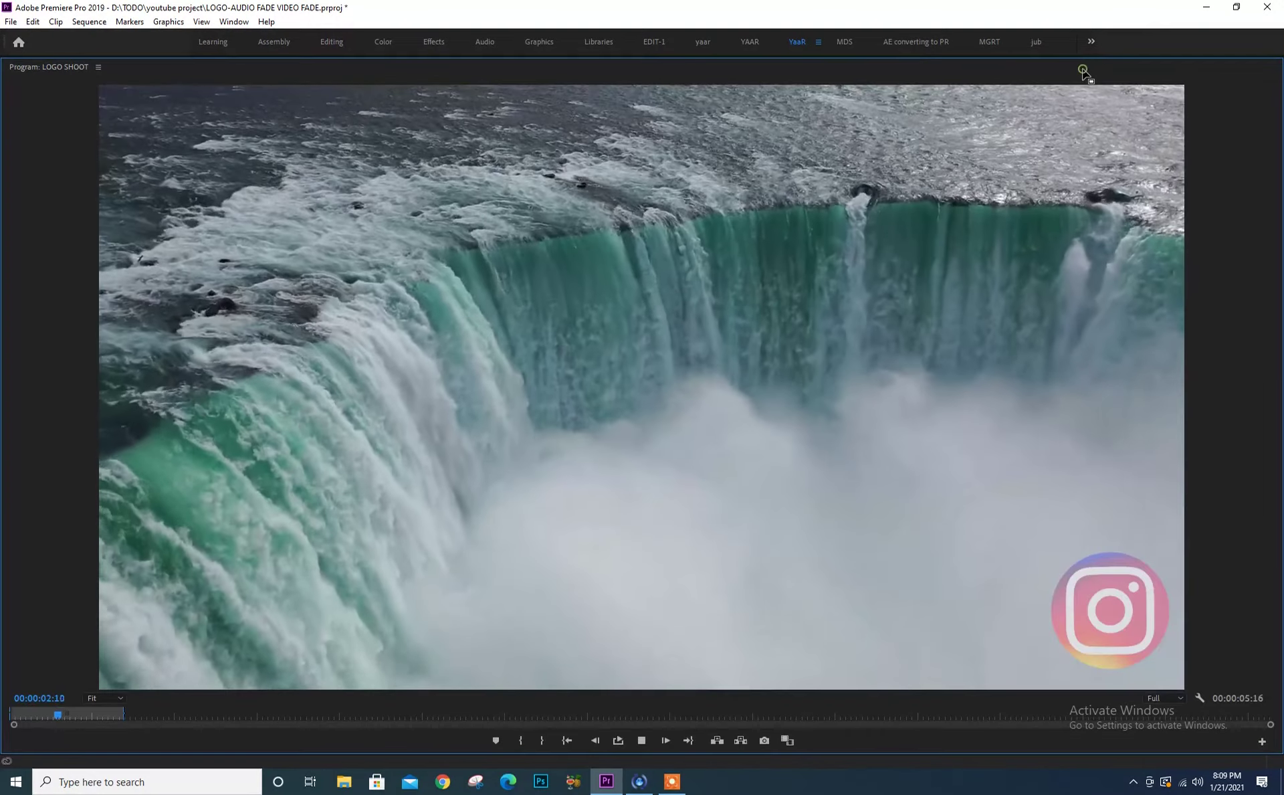
key("space")
key("grave")
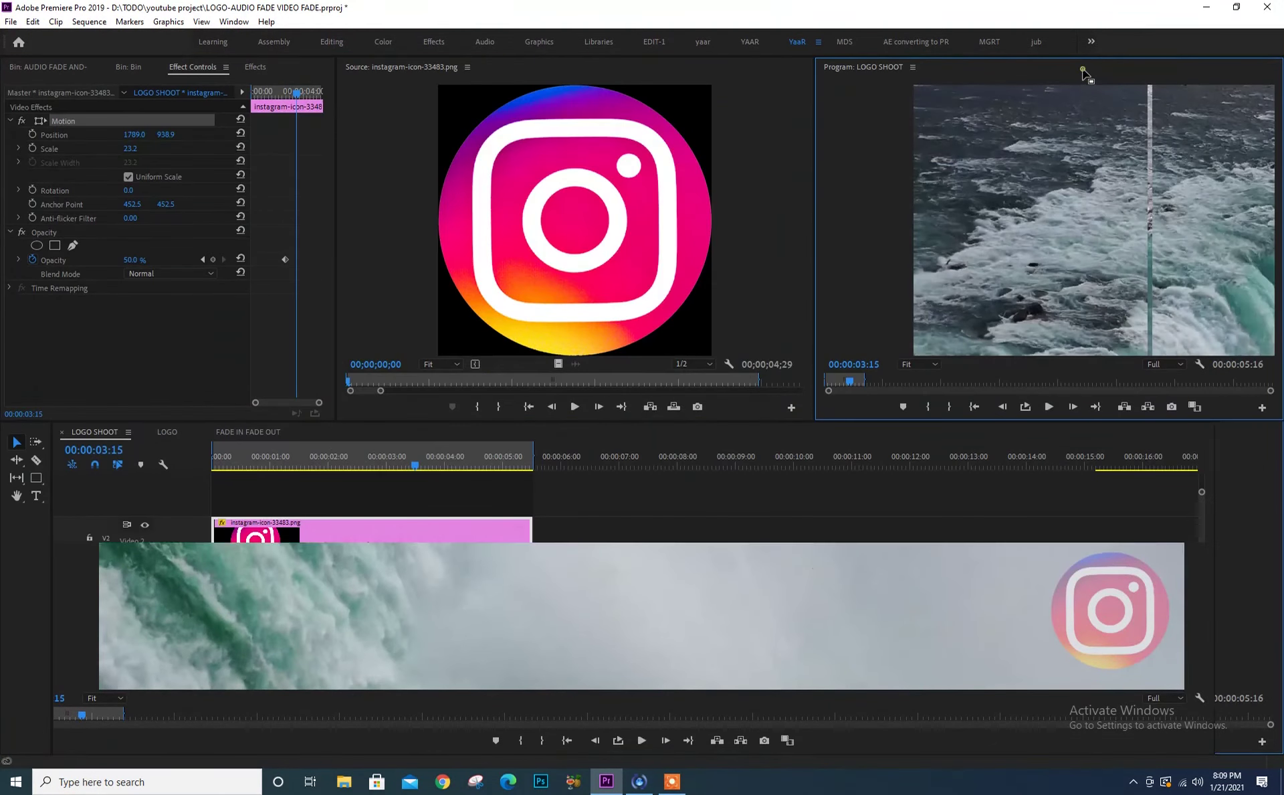
left_click(378, 461)
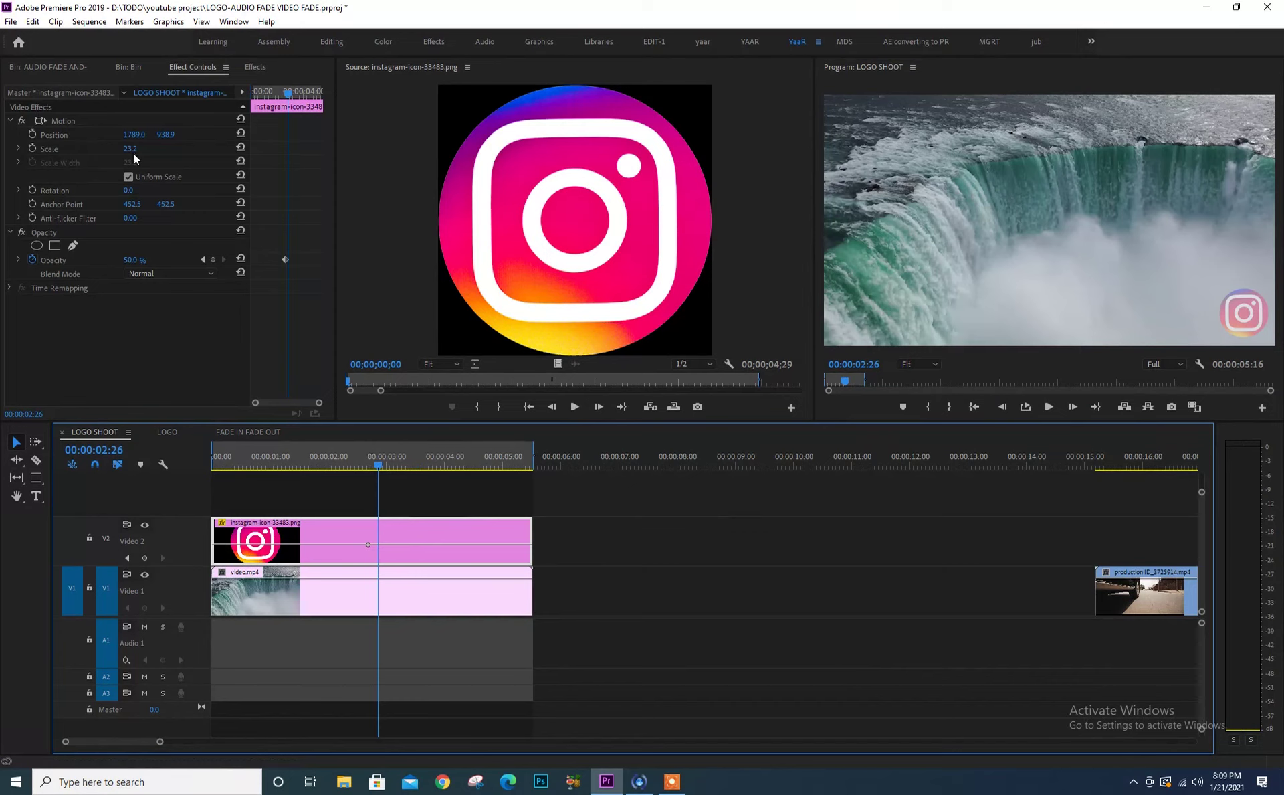
left_click_drag(130, 149, 152, 148)
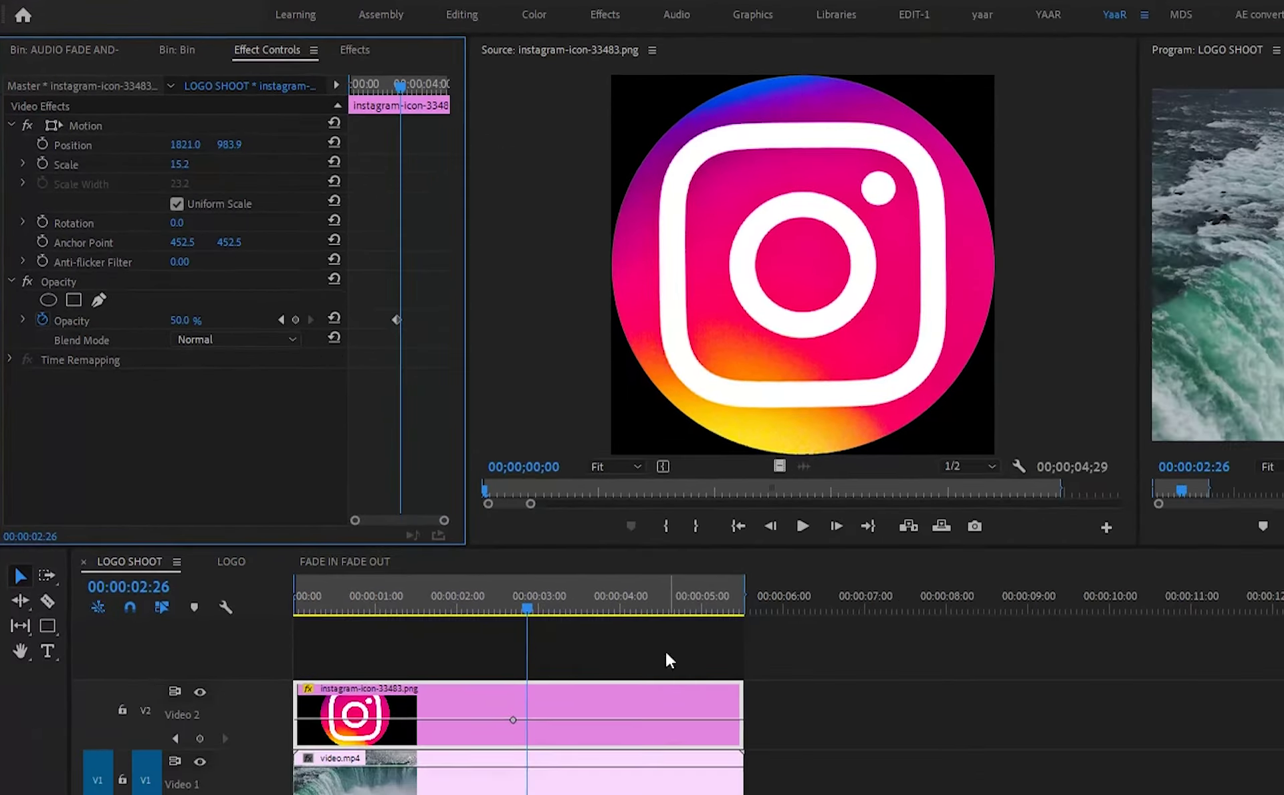
- Adjust the timeline, rewind to 00:00:00:00, and load the splash Instagram image for preview
left_click_drag(637, 638, 582, 681)
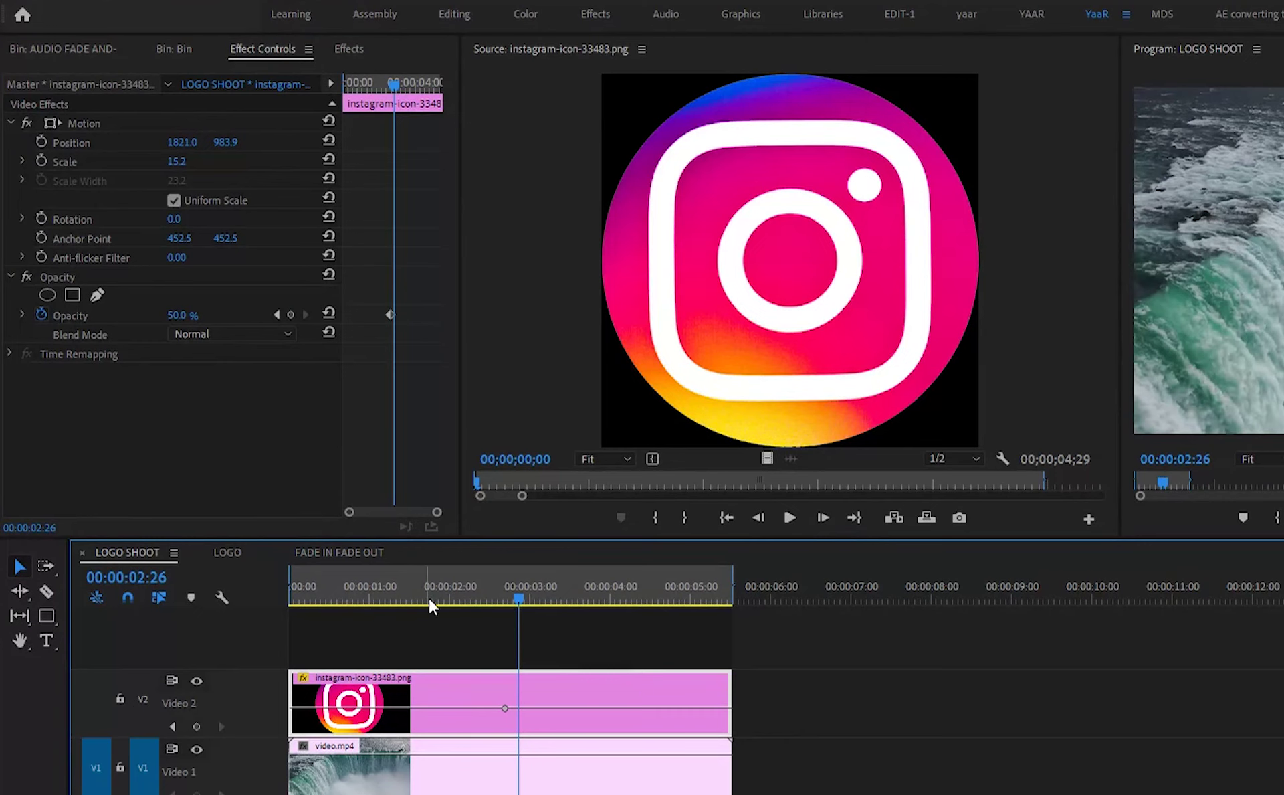
left_click_drag(420, 598, 279, 589)
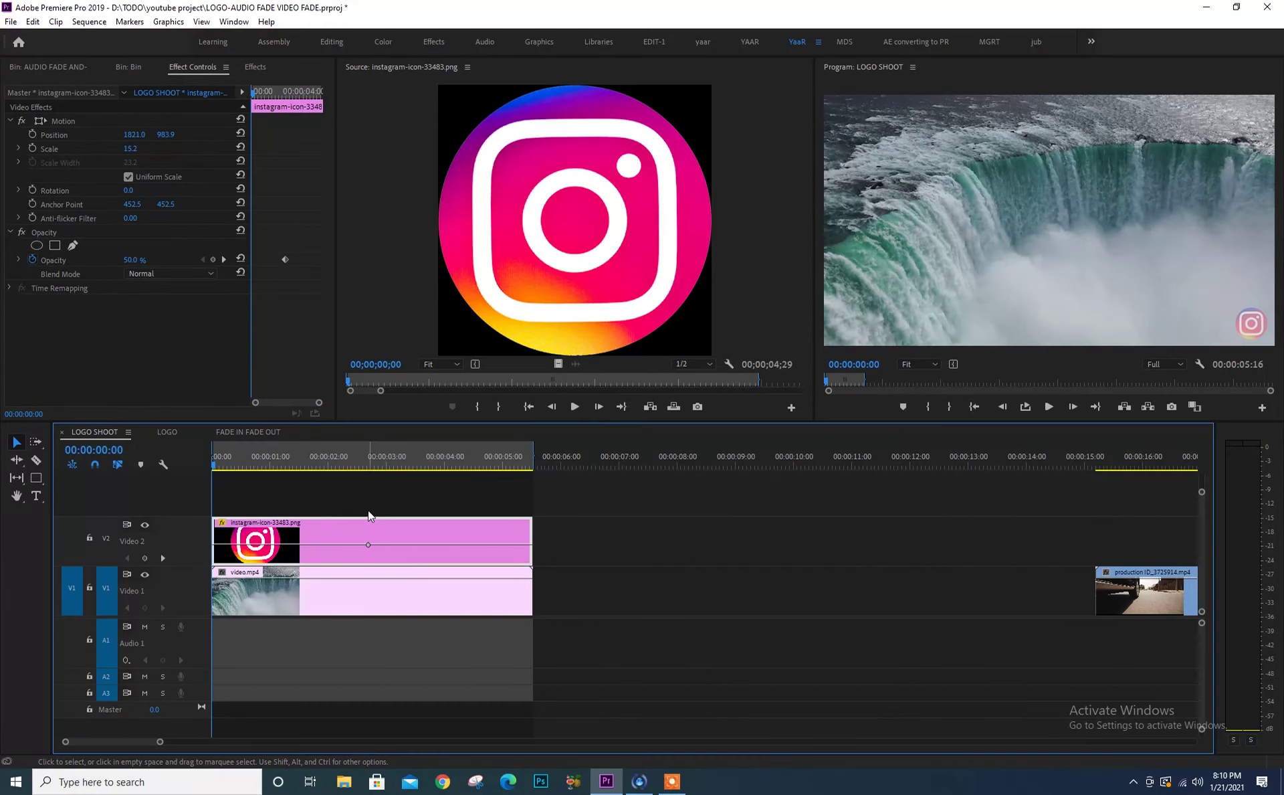
double_click(101, 172)
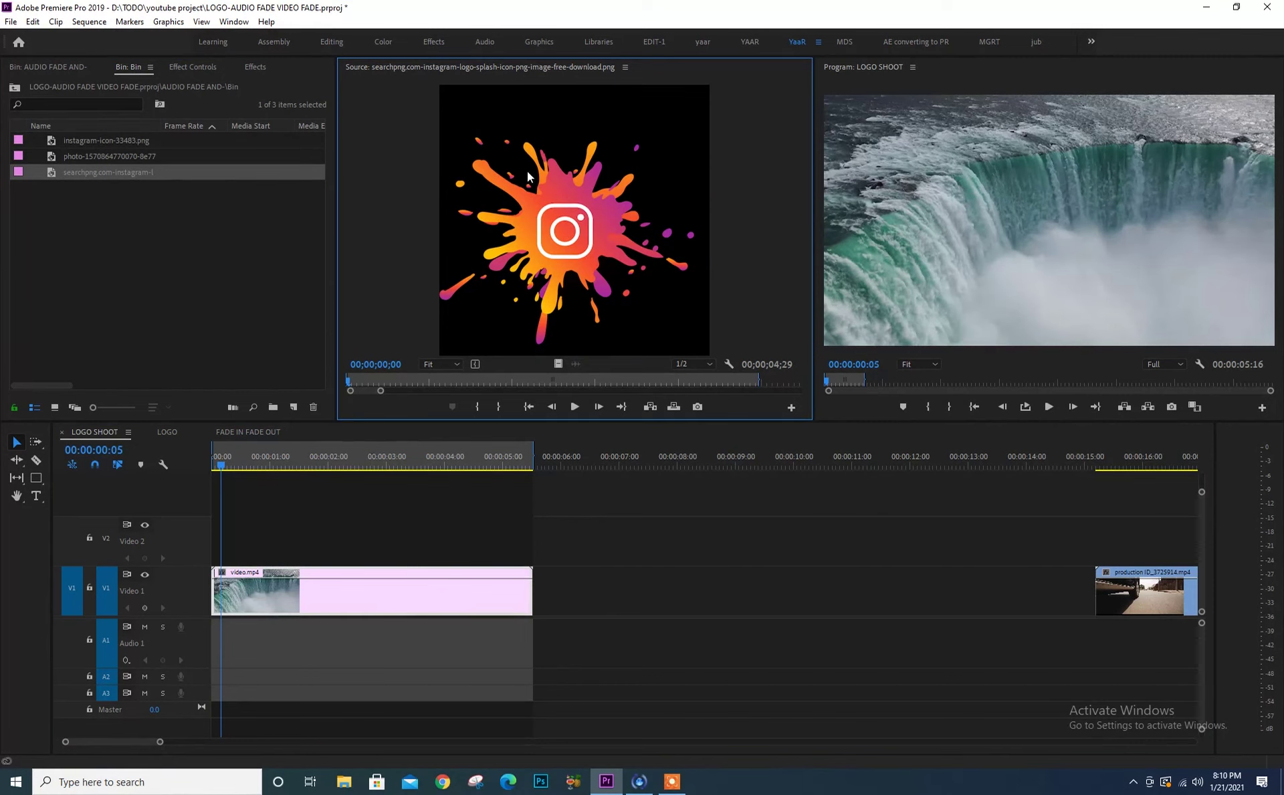
- Put the four-rings photo on Video 2 above video.mp4 and lengthen it to match the waterfall
double_click(153, 157)
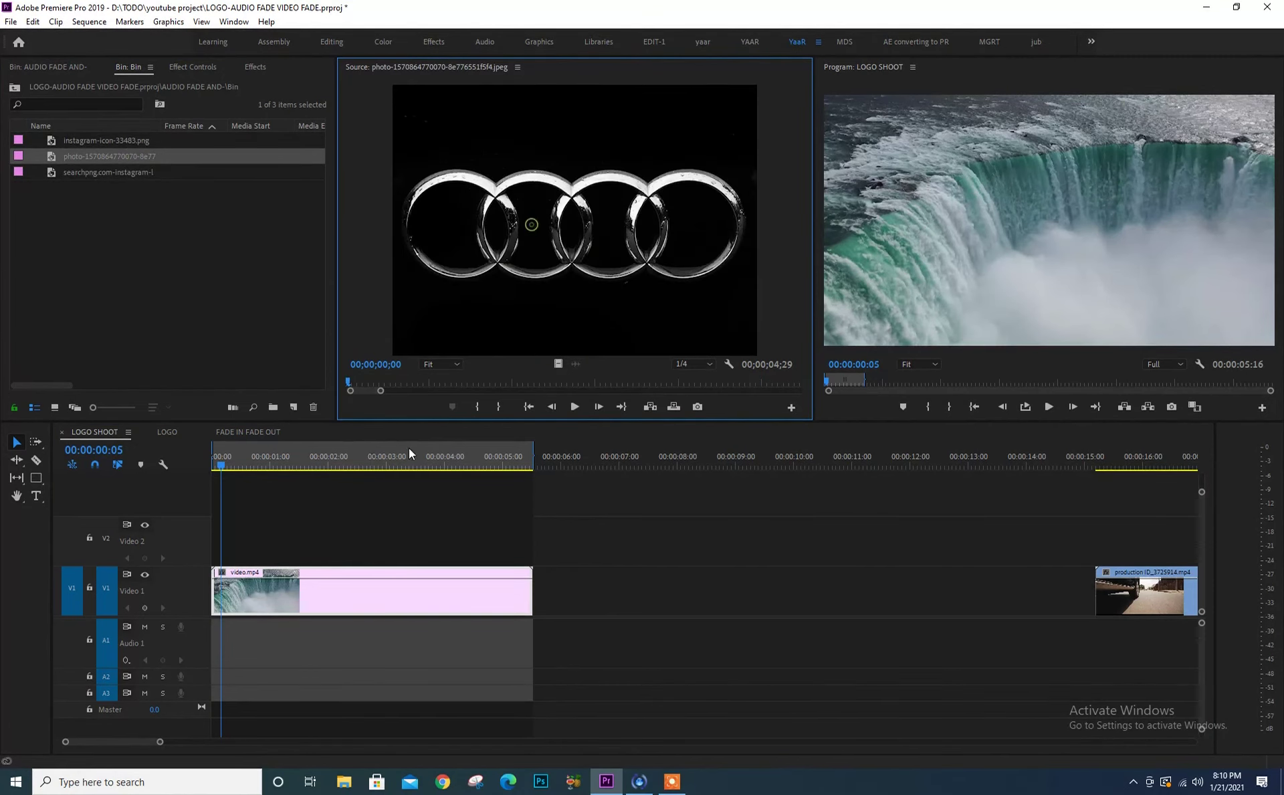
mouse_move(411, 453)
left_mouse_down()
mouse_move(302, 543)
mouse_move(284, 543)
left_mouse_up()
left_click_drag(514, 537, 554, 538)
left_click_drag(341, 464, 387, 465)
- Trim the rings photo to the waterfall's end and add the lengthened splash logo on Video 3
left_click_drag(544, 547, 533, 547)
double_click(101, 172)
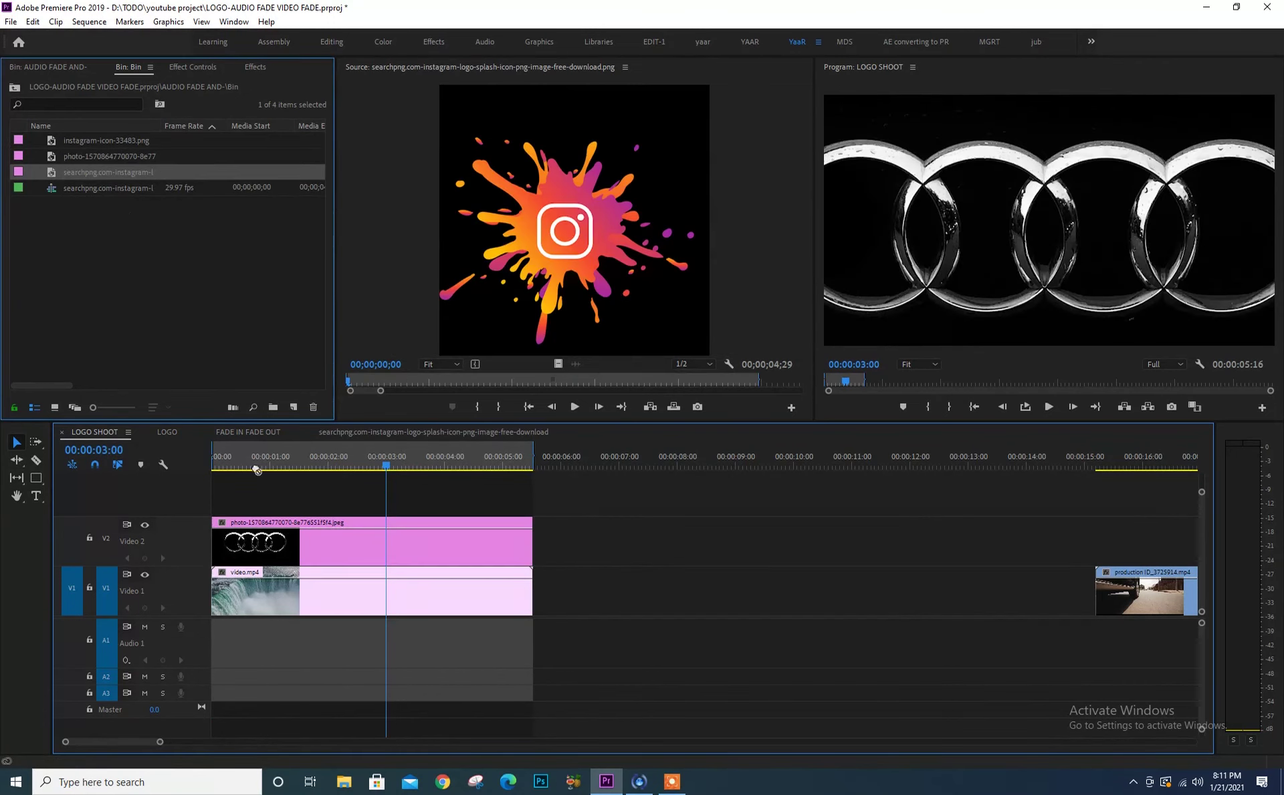
left_click_drag(257, 470, 221, 506)
left_click_drag(504, 505, 532, 505)
left_click_drag(398, 461, 437, 462)
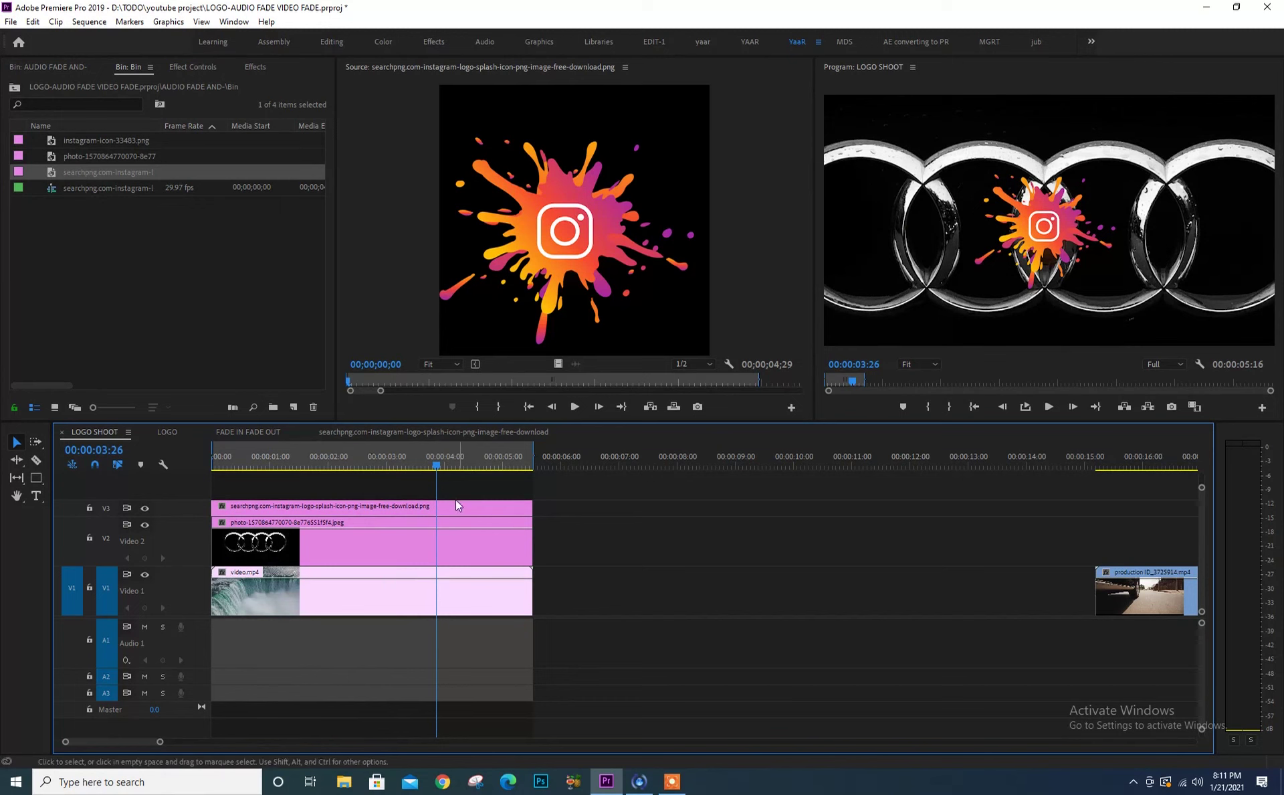
- Shift the splash logo to start near 00:00:04:00 and make Video 3 taller
left_click_drag(455, 506, 696, 506)
left_click_drag(361, 466, 344, 466)
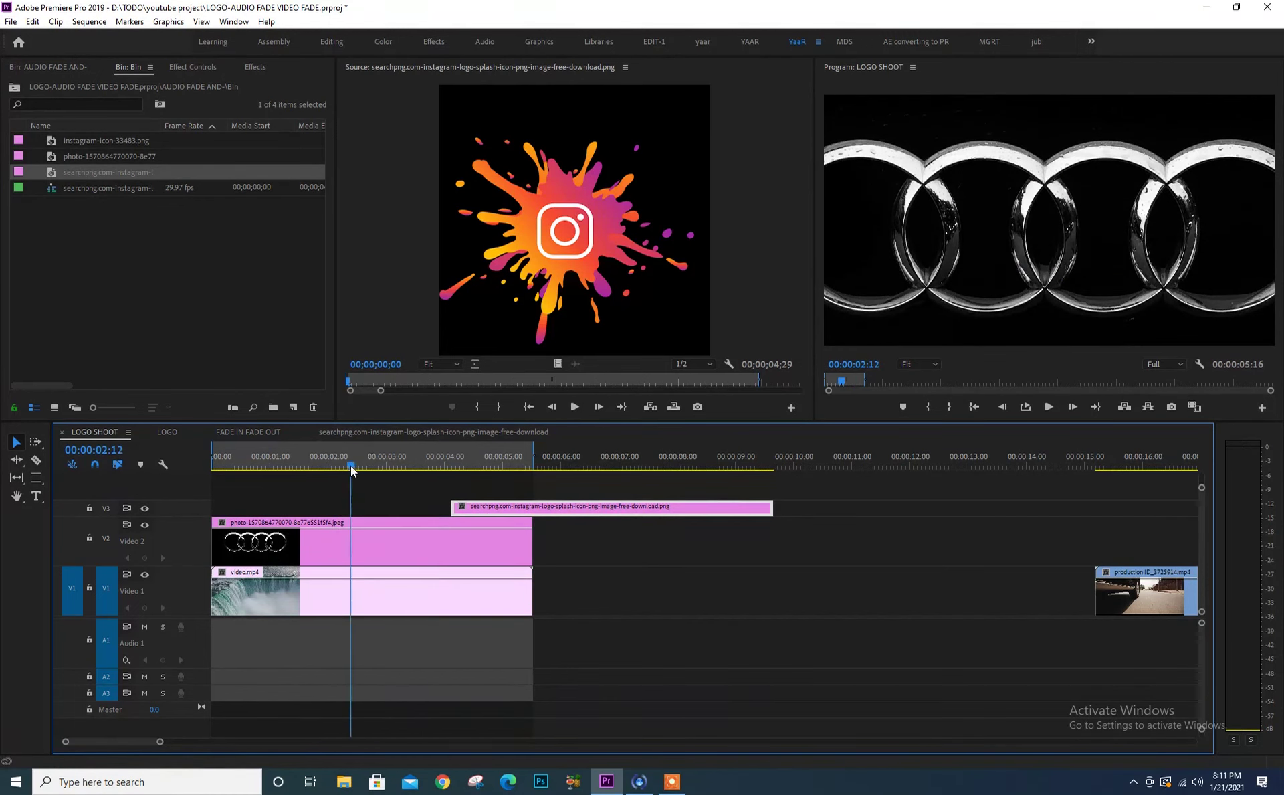
left_click(374, 545)
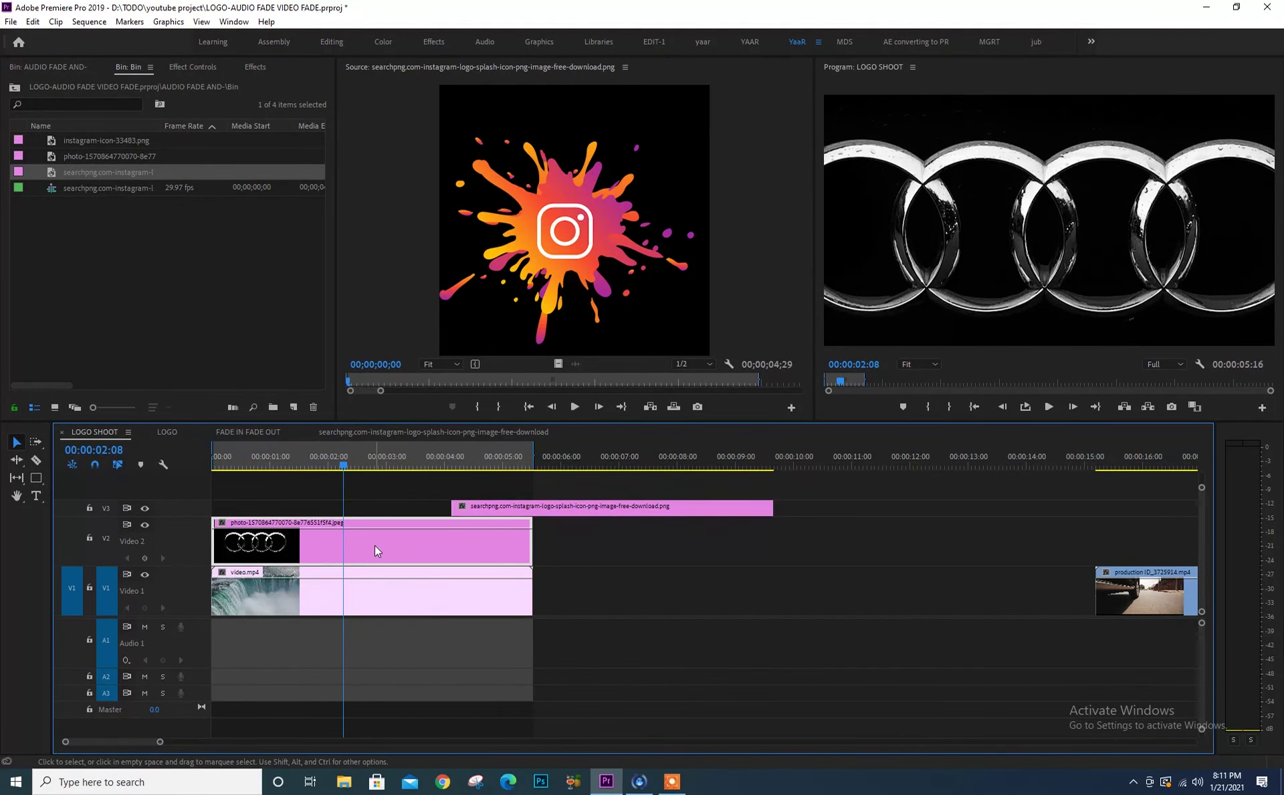
double_click(167, 508)
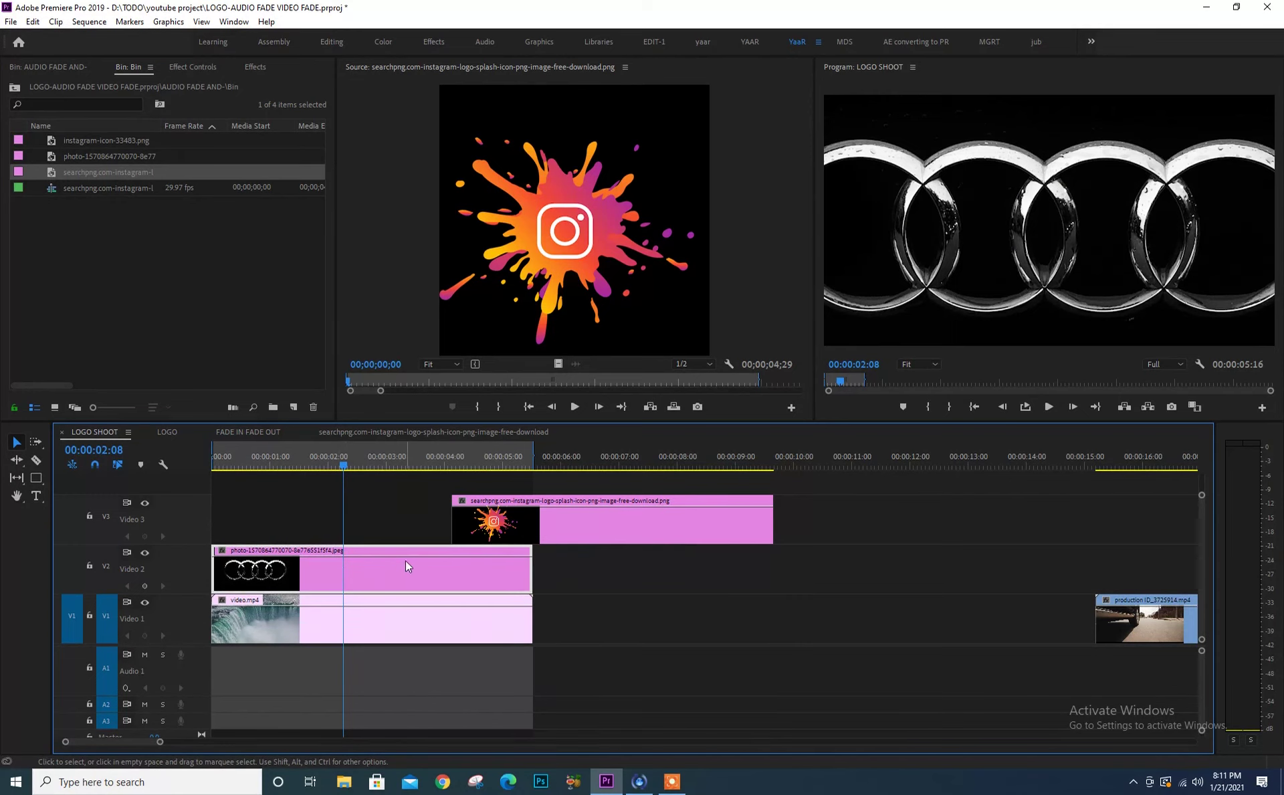
- Set the rings photo's blend mode to Screen so its black background disappears
left_click(191, 67)
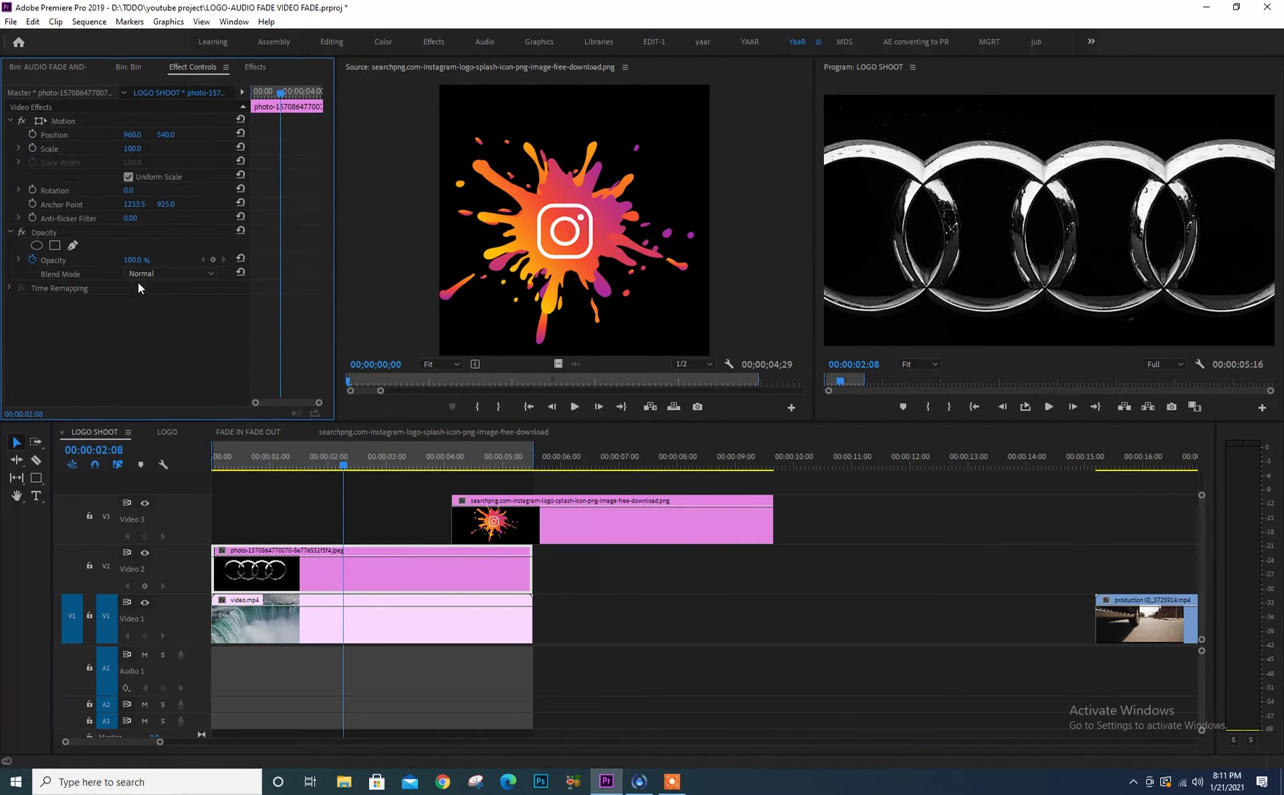
left_click(158, 273)
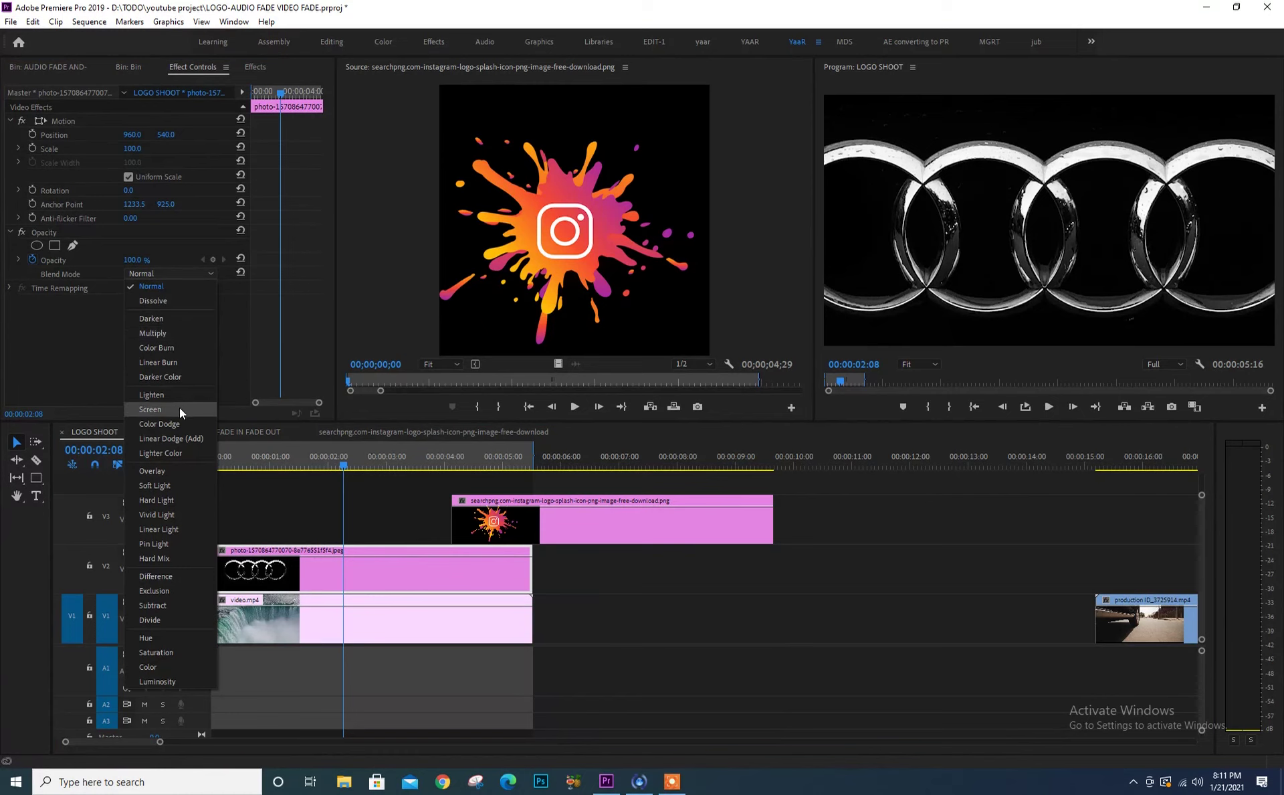
left_click(180, 410)
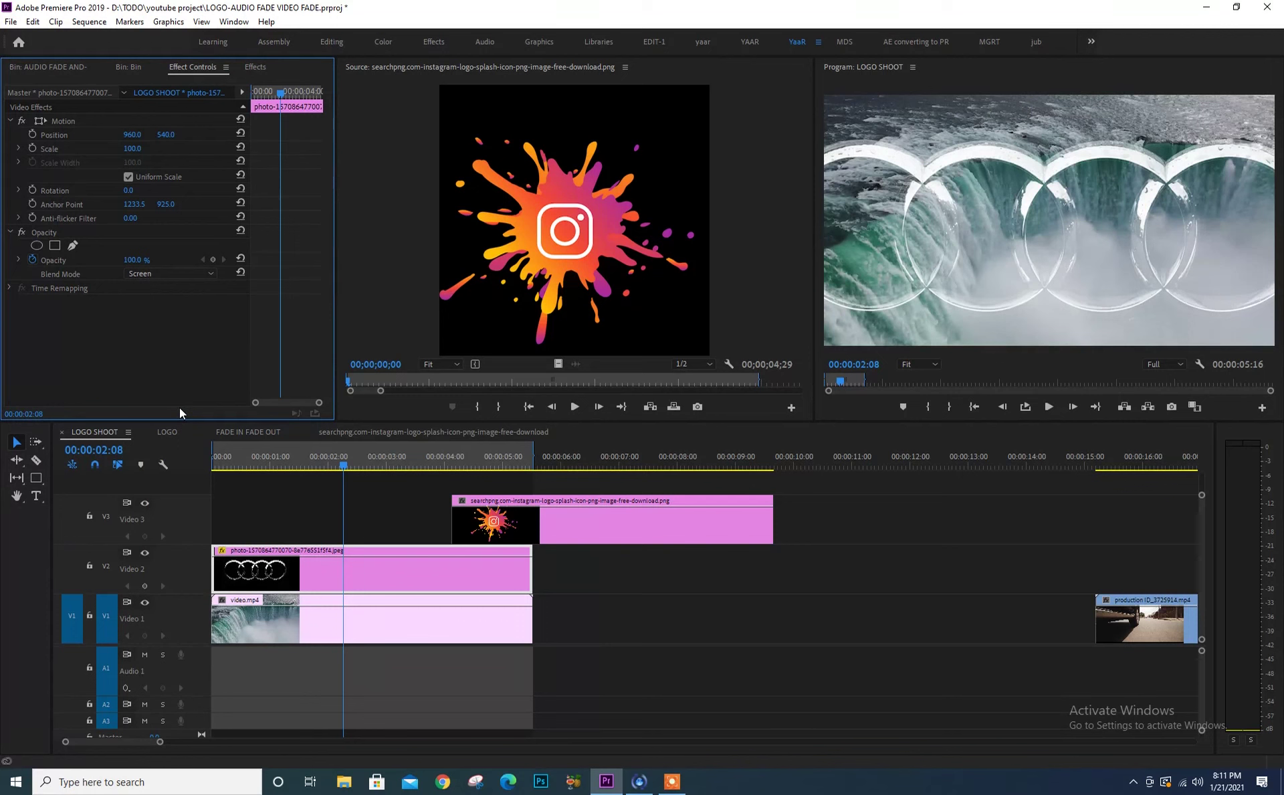
- Scale the rings to 10.0 at position 1756, 972 and view the output full-frame
mouse_move(131, 148)
left_mouse_down()
mouse_move(90, 149)
mouse_move(256, 151)
left_mouse_up()
mouse_move(162, 134)
left_mouse_down()
mouse_move(147, 140)
mouse_move(281, 139)
left_mouse_up()
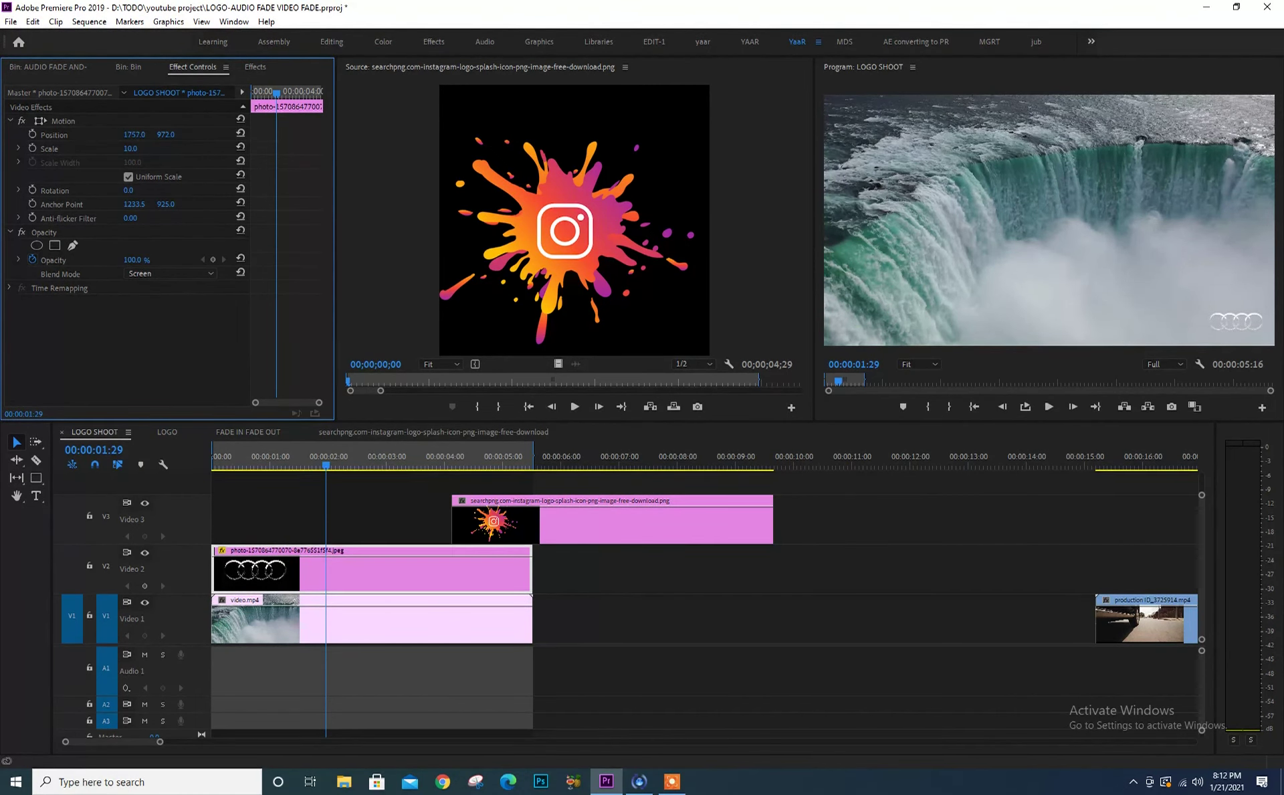
left_click_drag(136, 135, 166, 260)
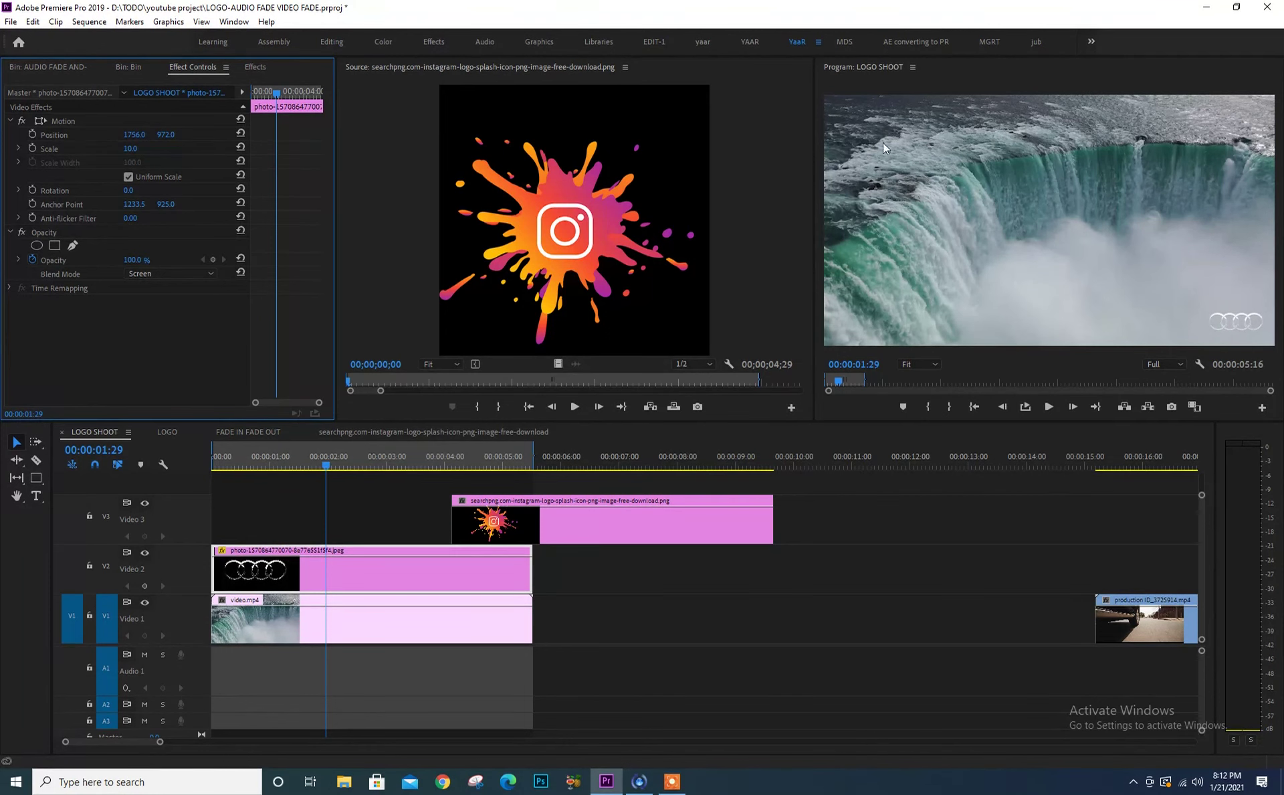
key("grave")
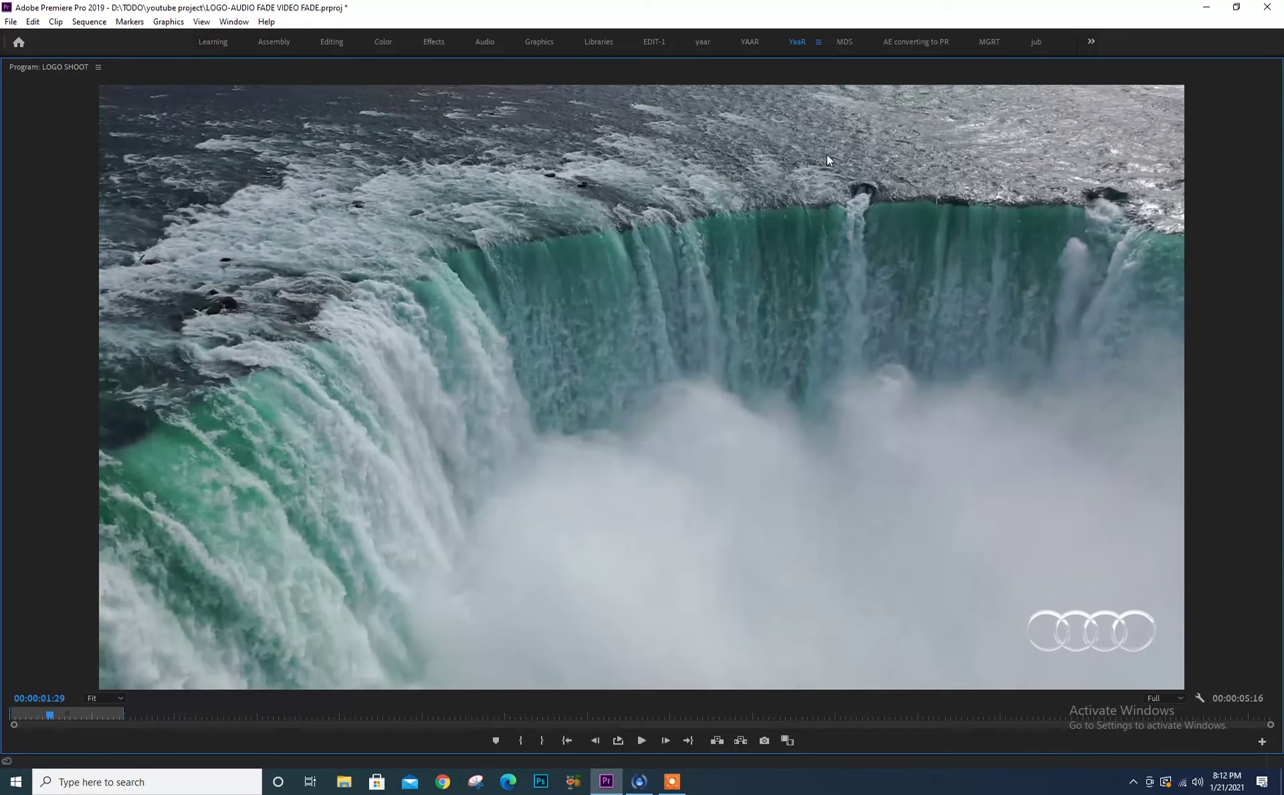
- Move the V3 splash logo clip later in the sequence
key("grave")
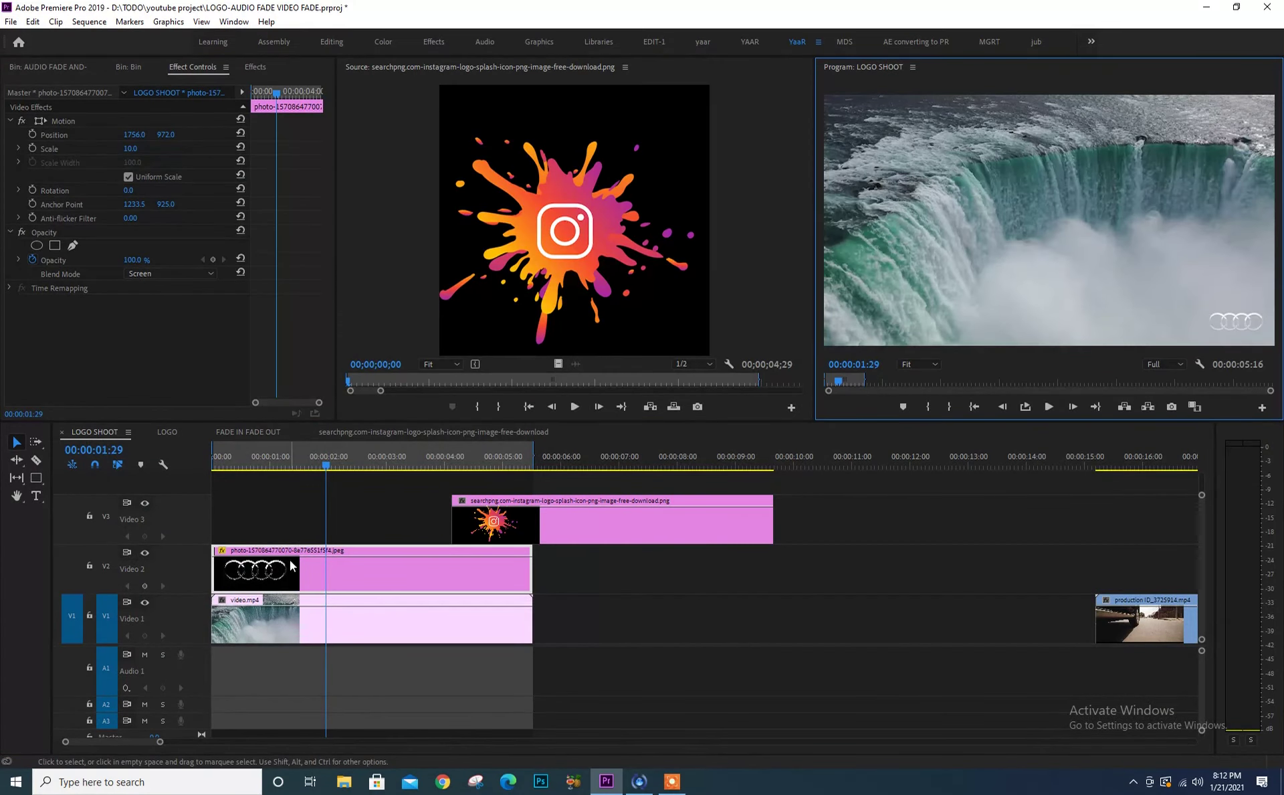
left_click_drag(553, 523, 753, 523)
left_click_drag(444, 507, 362, 569)
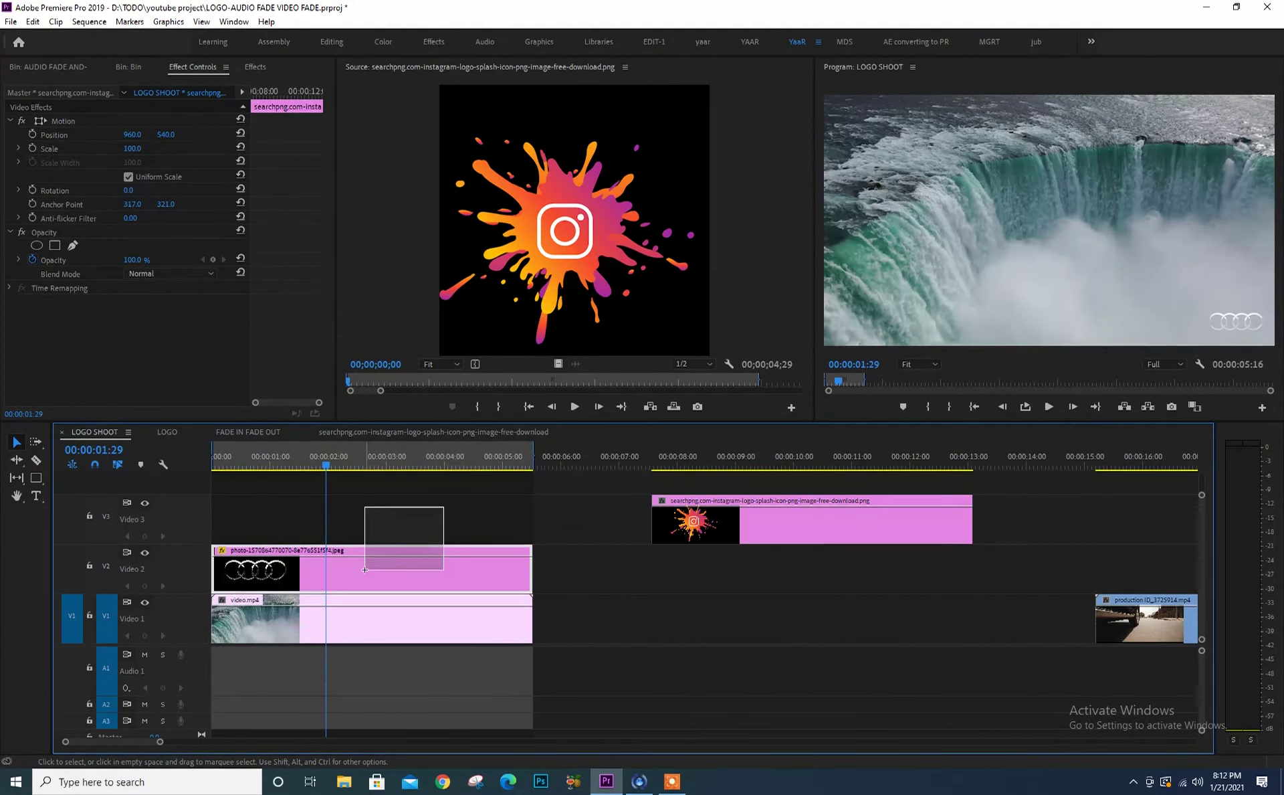
- Alt-drag the V2 rings clip up onto V3 to duplicate it
key("alt")
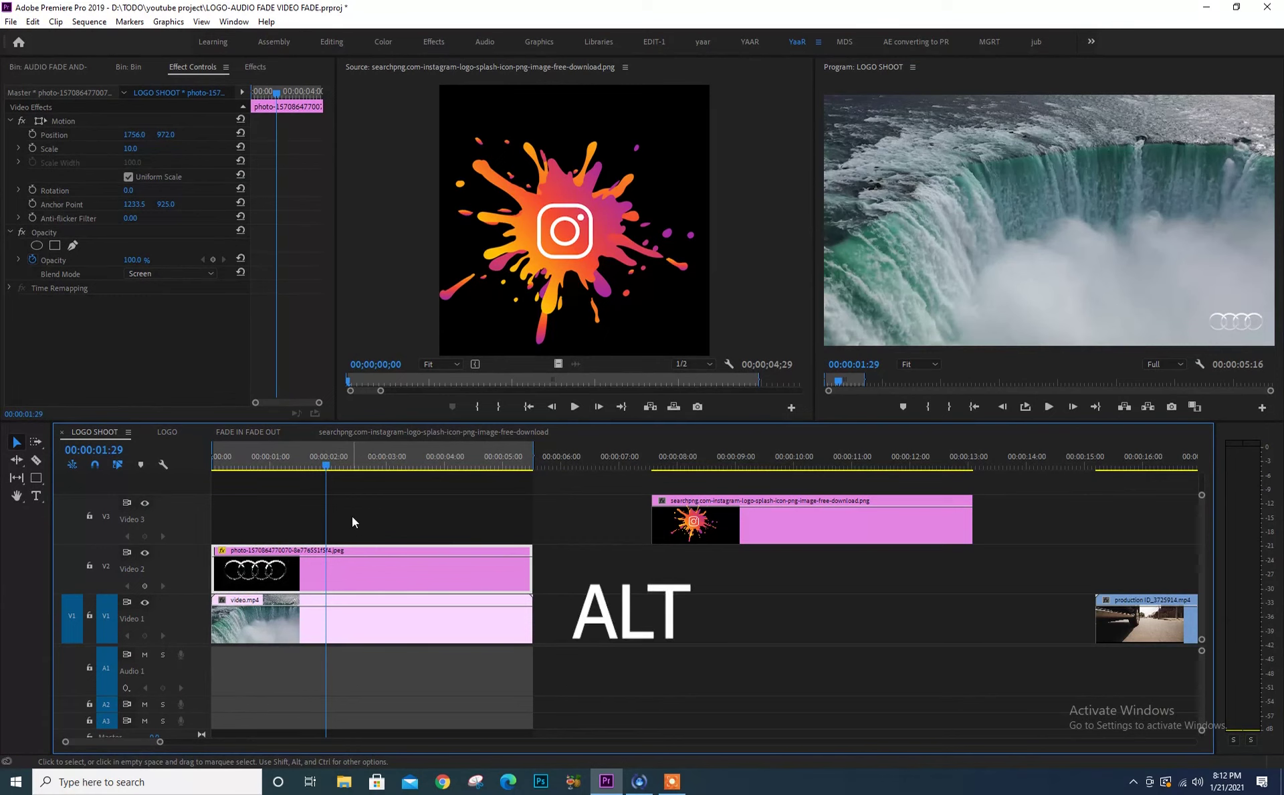
mouse_move(366, 507)
left_mouse_down()
mouse_move(320, 563)
mouse_move(339, 532)
left_mouse_up()
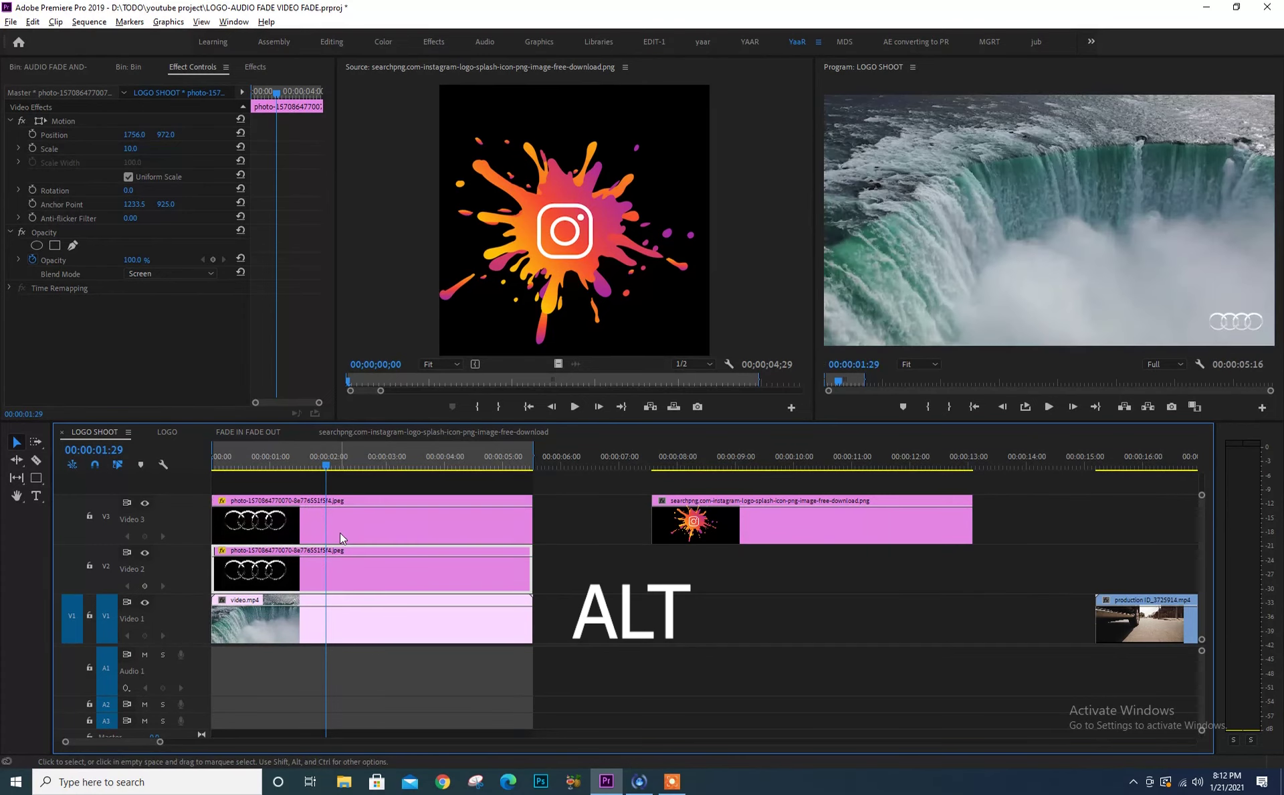
left_click_drag(341, 459, 371, 458)
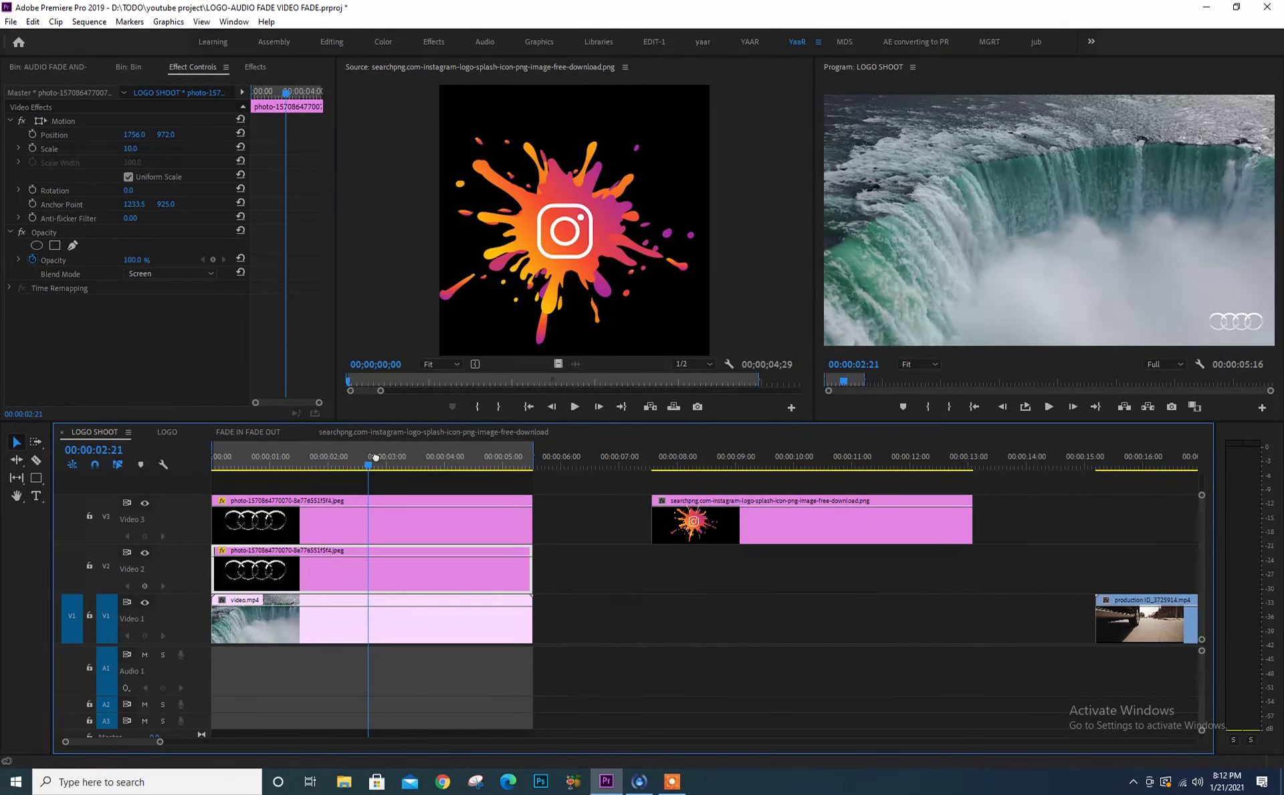
- Preview the program output full-frame, then return the playhead to 00:00:01:29
left_click(1026, 72)
key("grave")
key("space")
key("space")
key("grave")
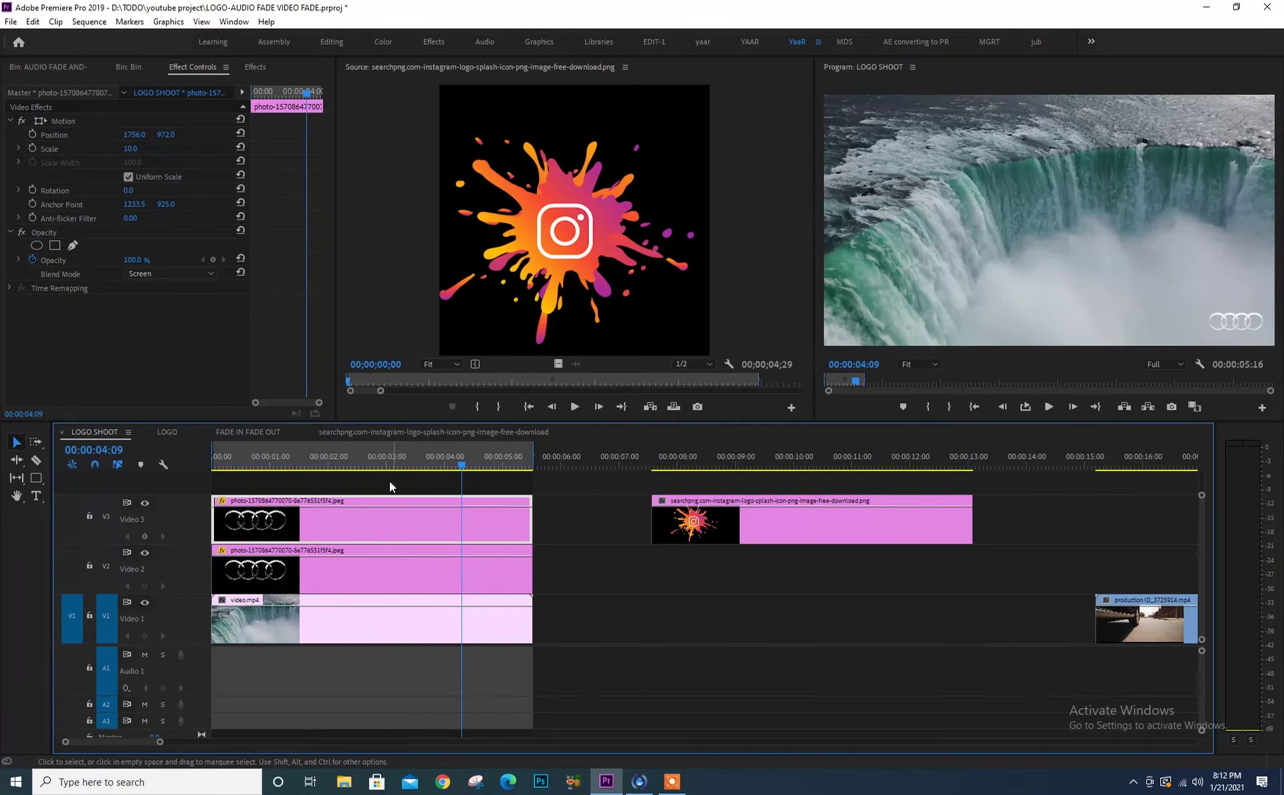
left_click(326, 460)
- Delete the two Audi rings photo clips from V2 and V3
left_click_drag(325, 460, 399, 460)
mouse_move(589, 506)
left_mouse_down()
mouse_move(529, 551)
mouse_move(517, 544)
left_mouse_up()
key("minus")
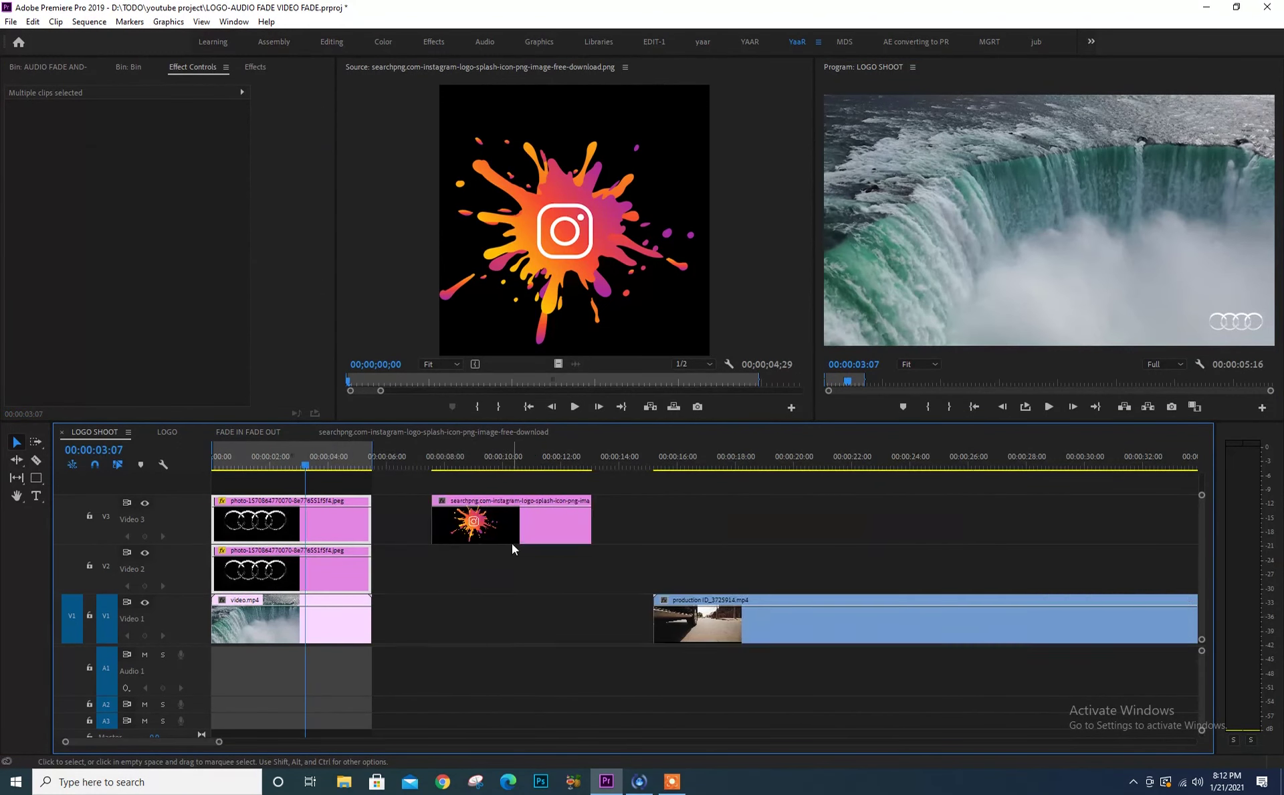
key("minus")
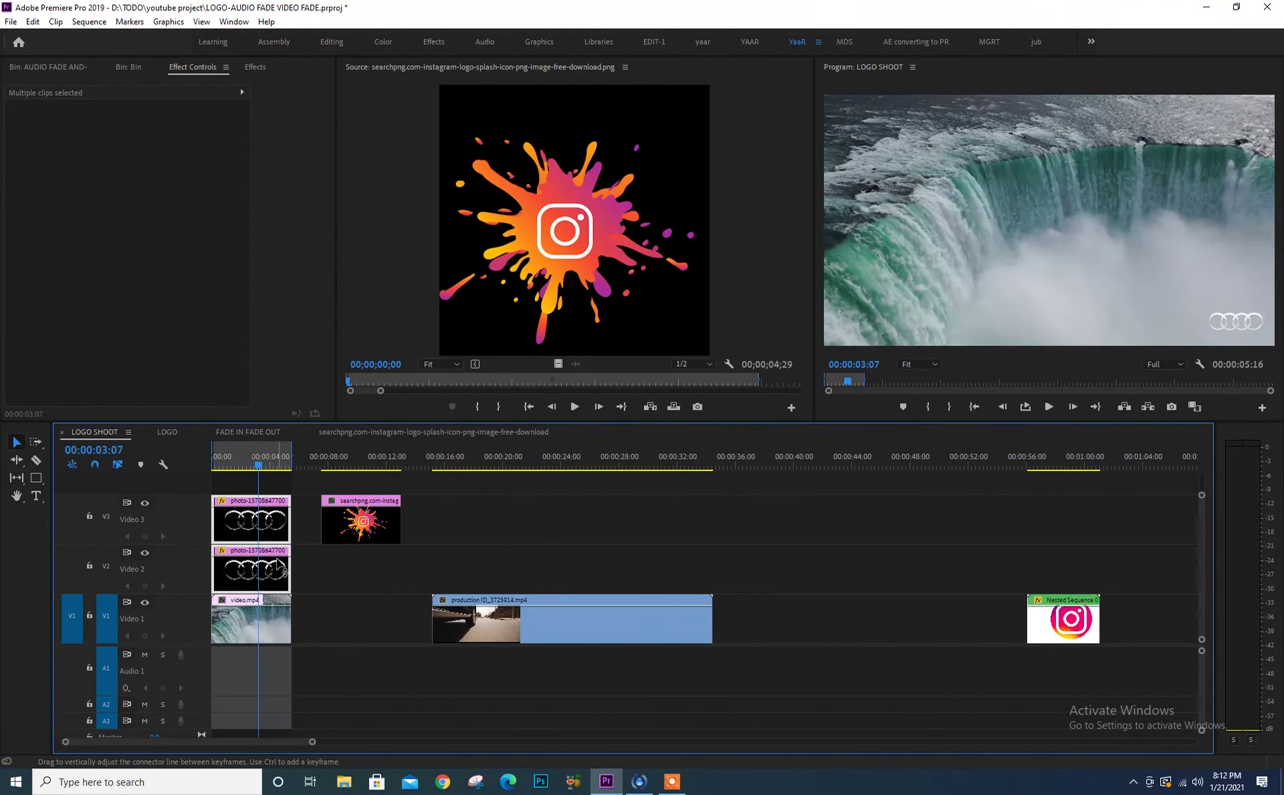
key("Delete")
- Place the Nested Sequence clip at the start of Video 2, with the playhead at 00:00:01:23
left_click_drag(1043, 612, 227, 552)
left_click(236, 469)
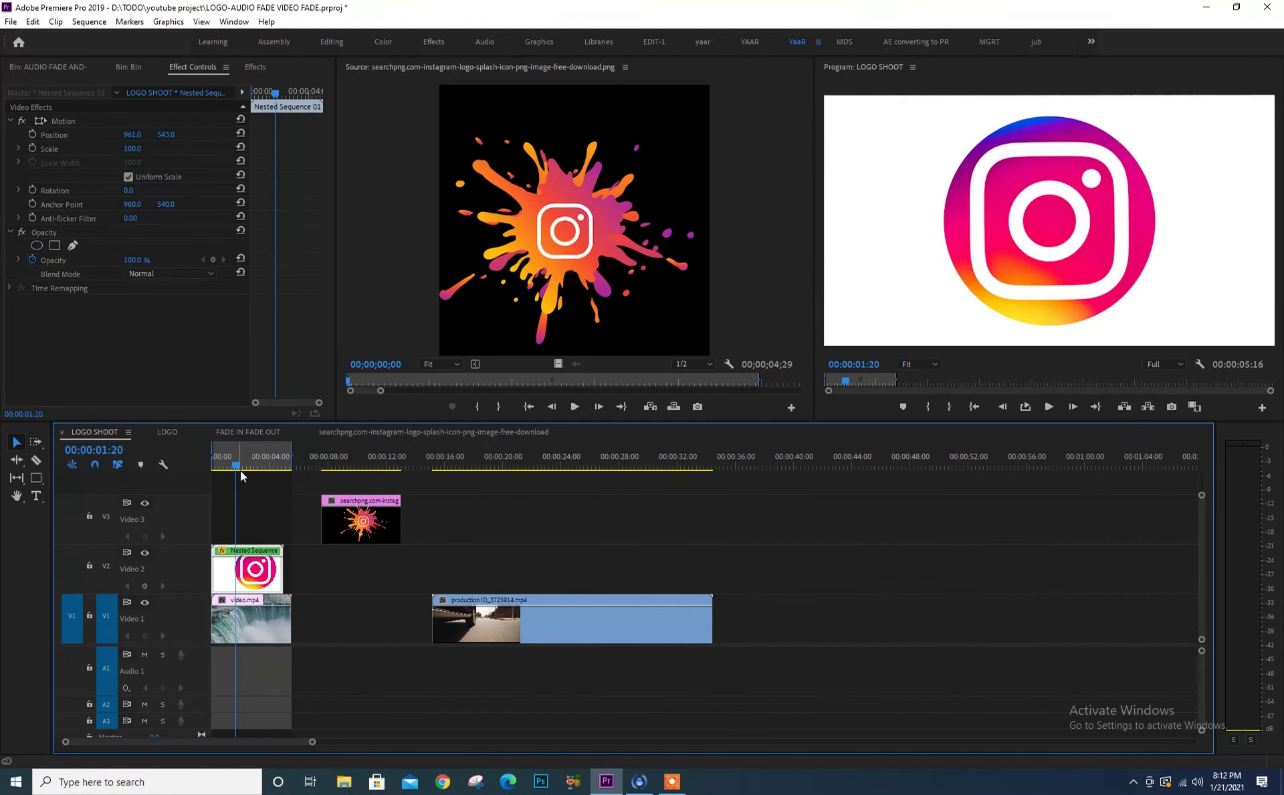
key("=")
key("=")
key("=")
left_click(258, 468)
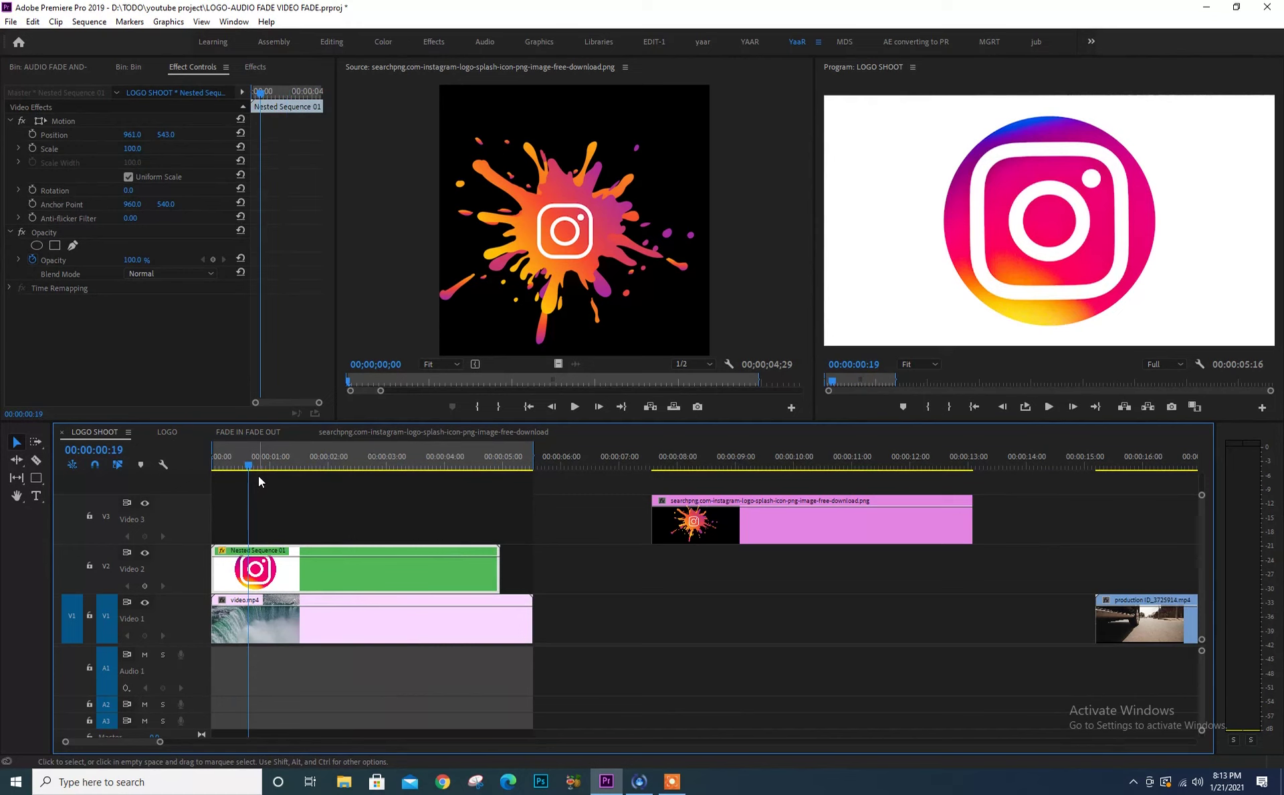
left_click_drag(331, 461, 417, 461)
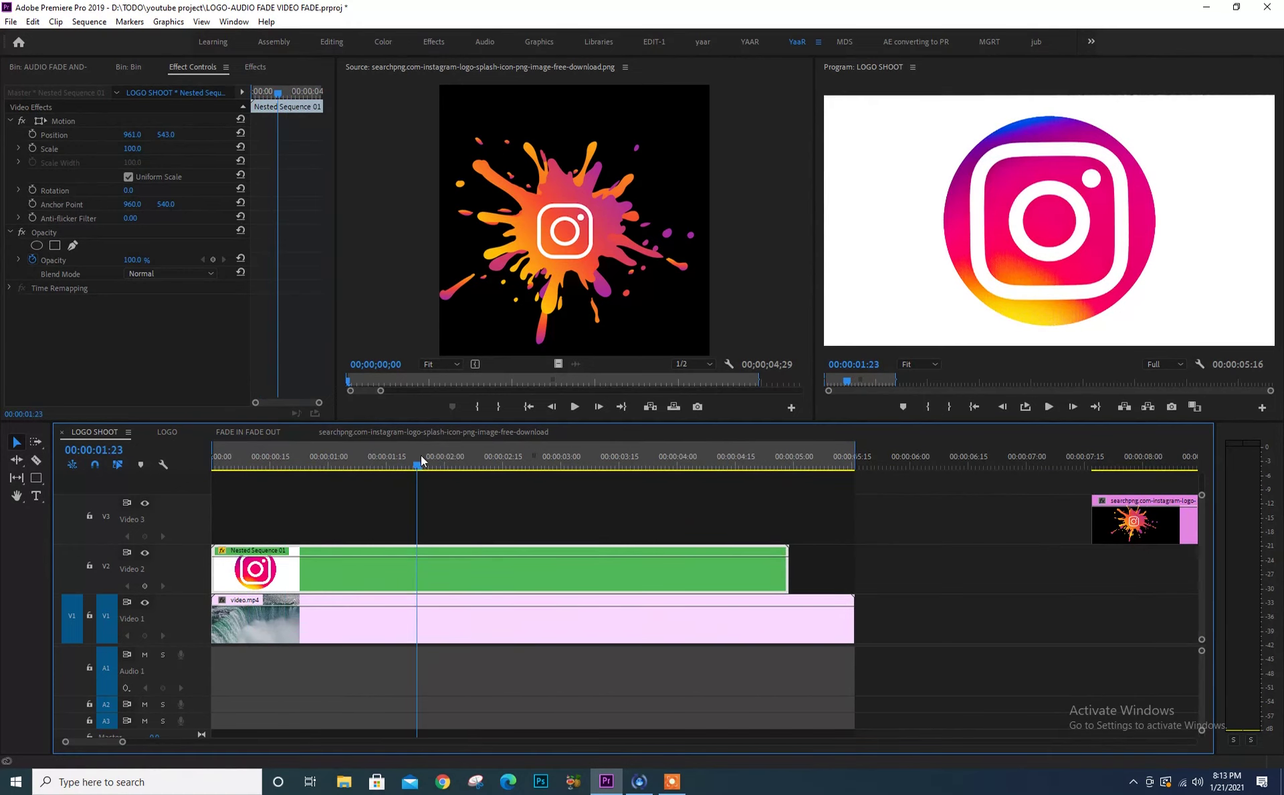
- Scale the Instagram logo to 16 and position it at about 1805, 967
left_click(131, 148)
type("38")
key("Return")
left_click_drag(130, 149, 107, 148)
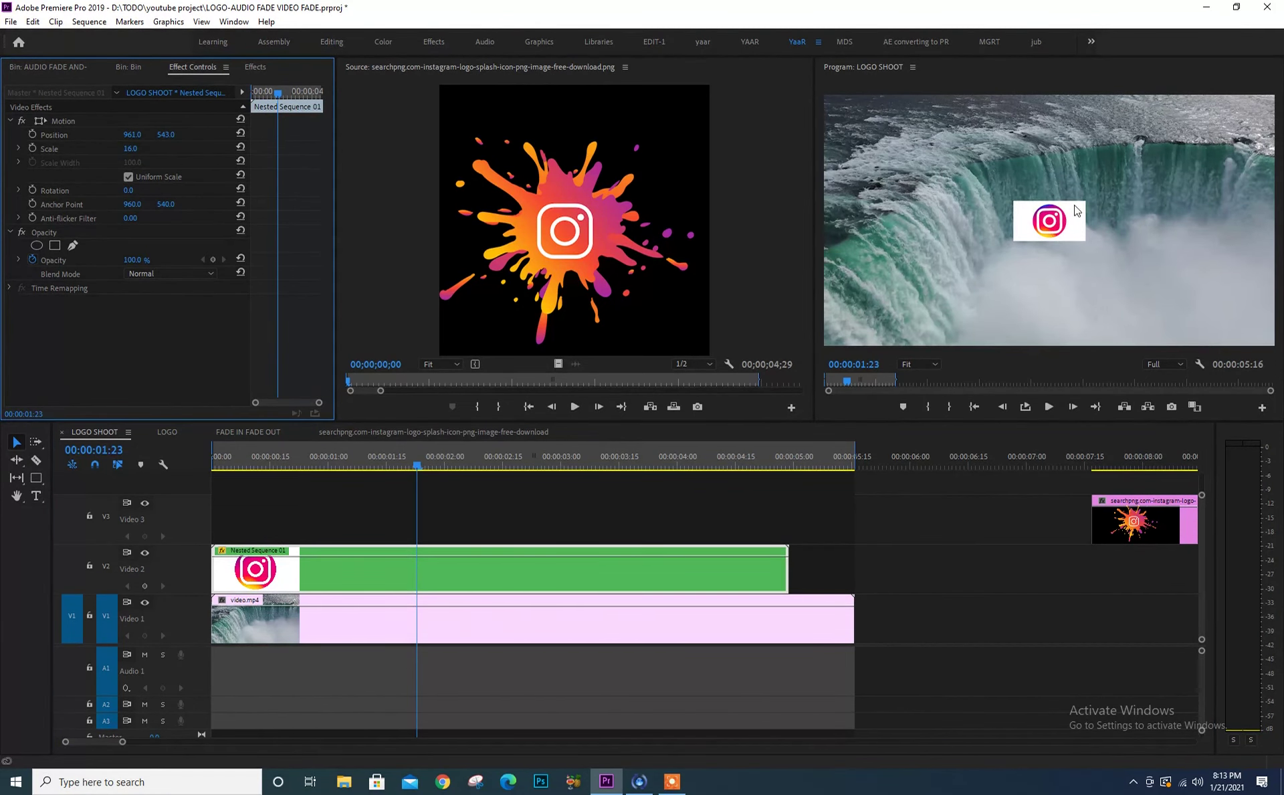
left_click_drag(166, 135, 335, 135)
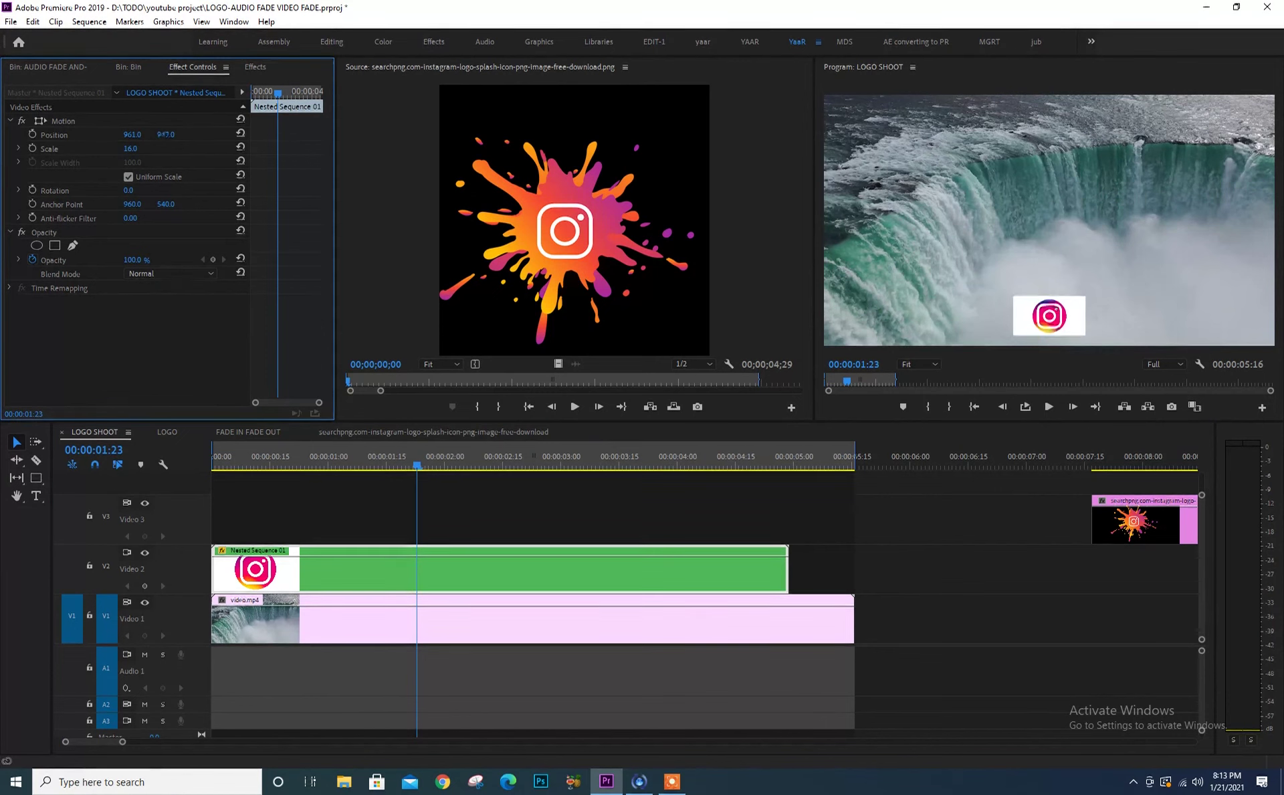
left_click_drag(132, 135, 348, 134)
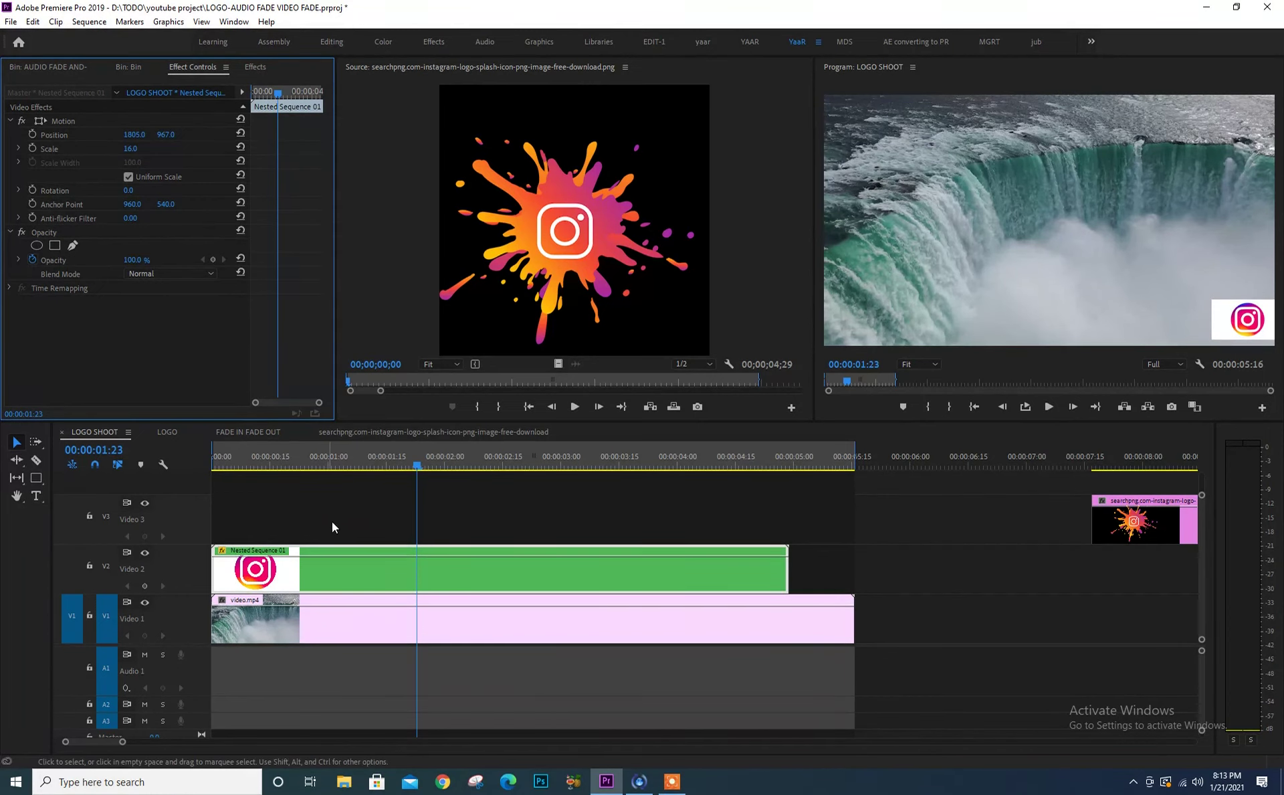
left_click_drag(358, 519, 351, 566)
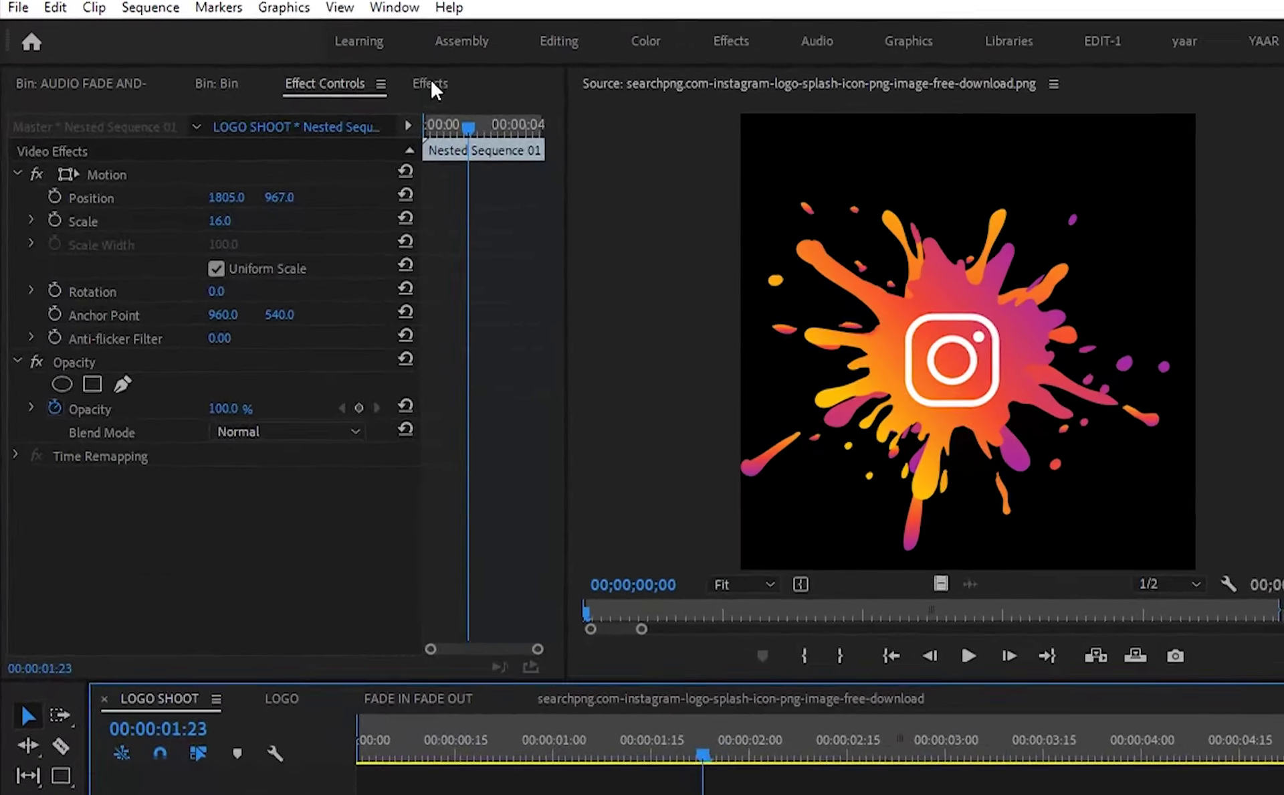
- Search effects for KEY and drop Color Key onto the Nested Sequence clip on V2
left_click(255, 67)
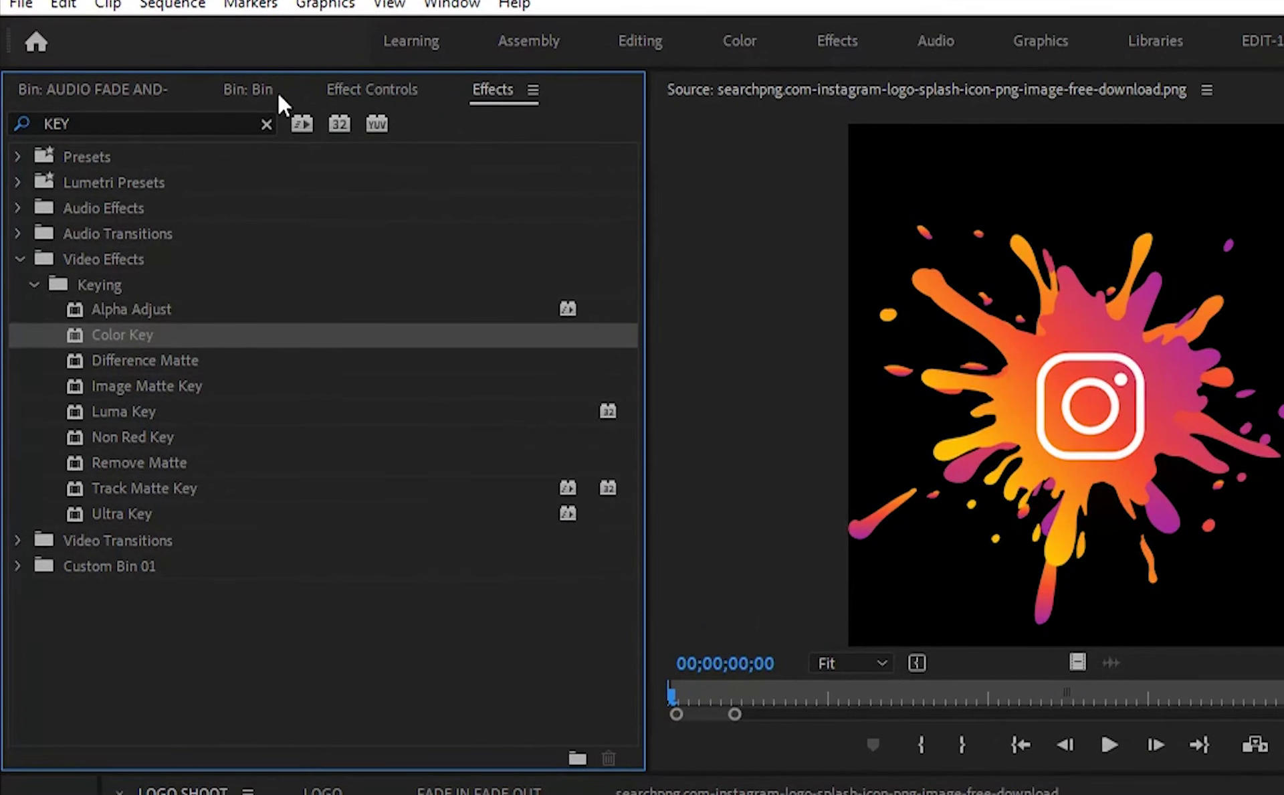
left_click(265, 125)
left_click(224, 116)
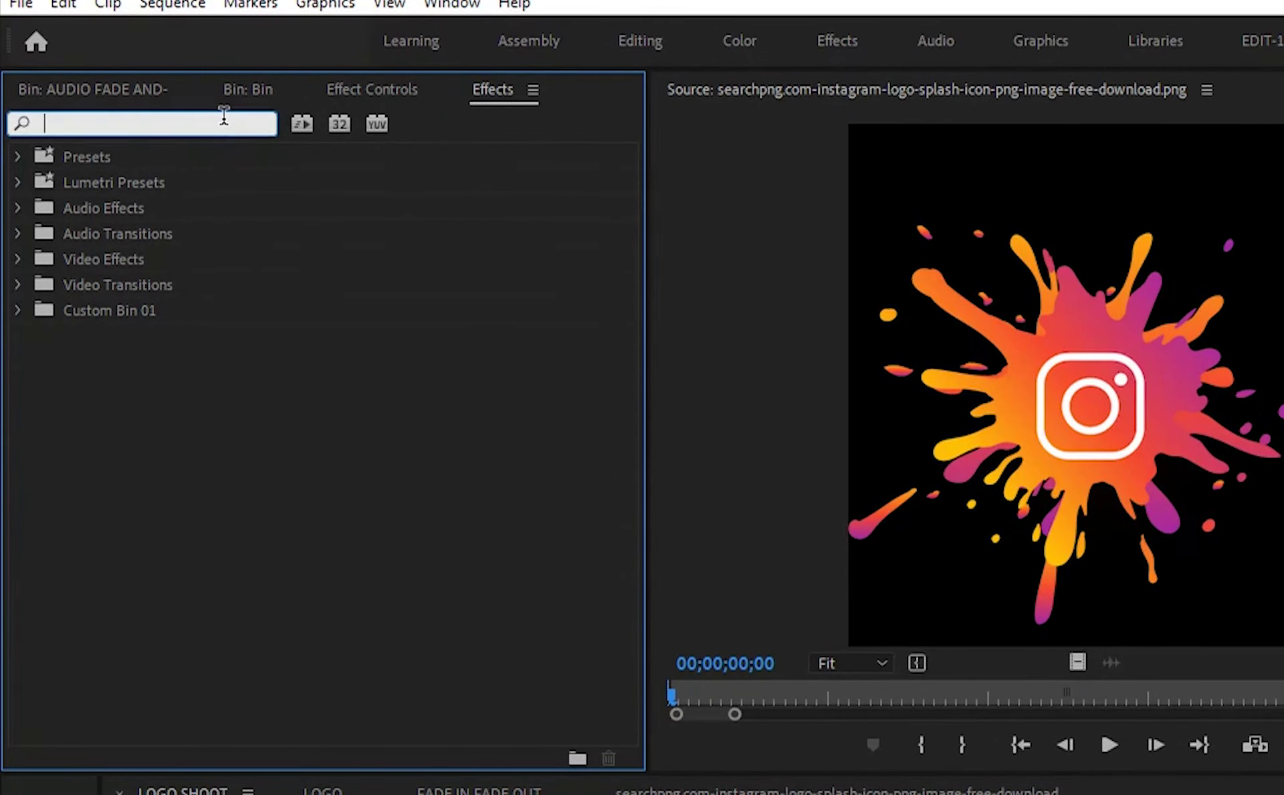
type("KEY")
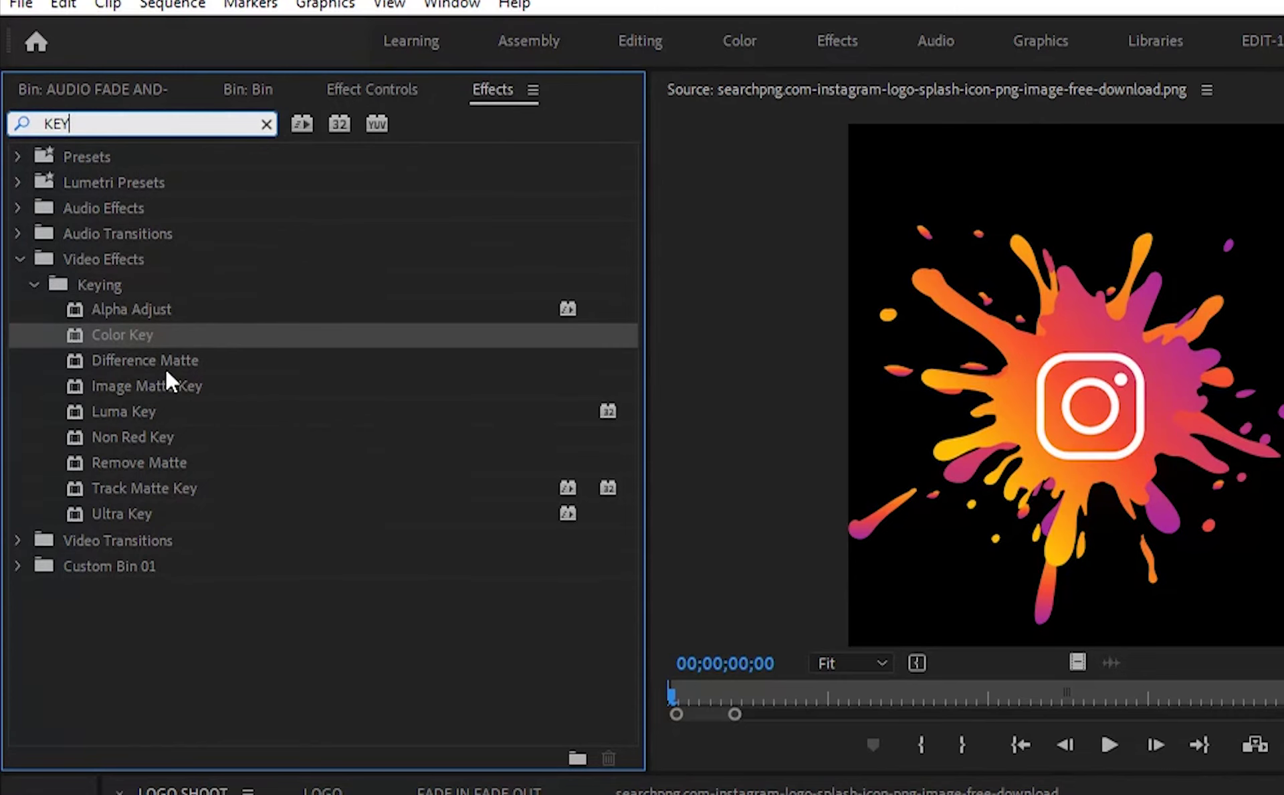
left_click_drag(125, 338, 403, 657)
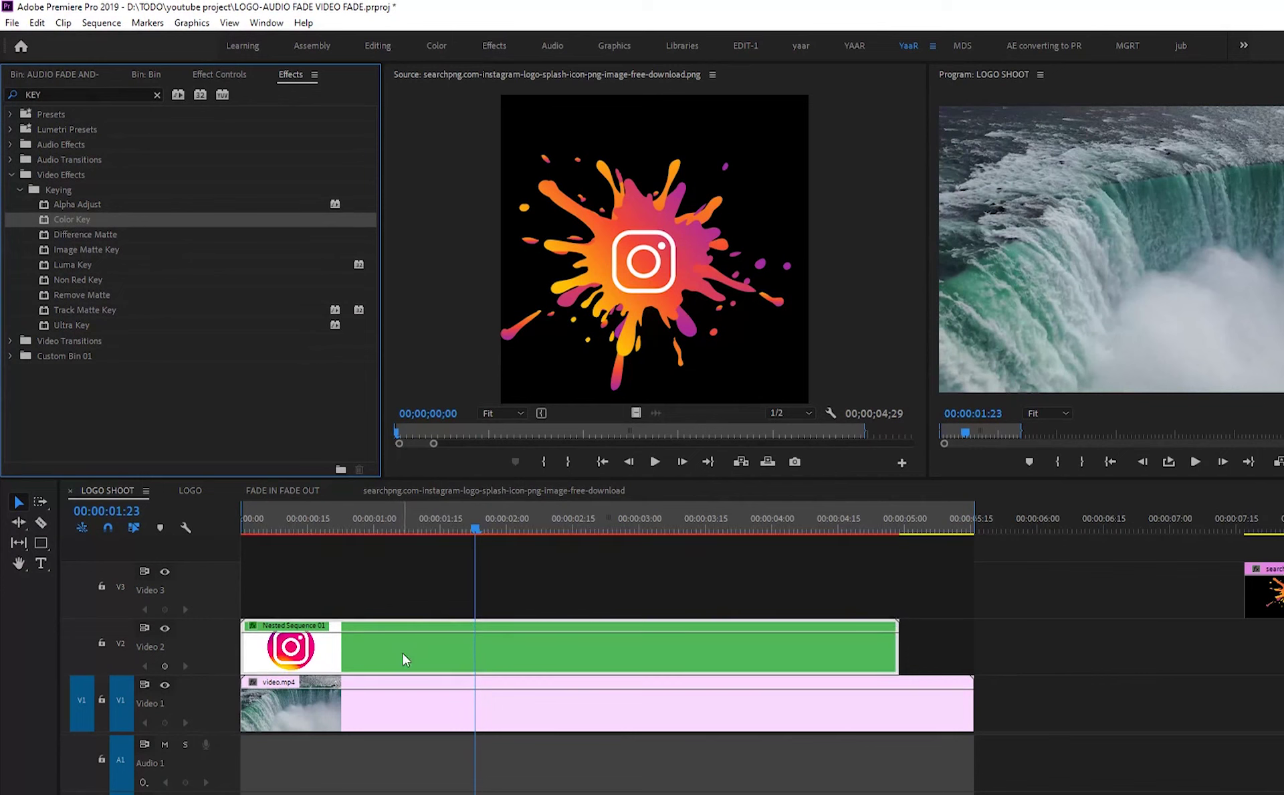
left_click_drag(497, 592, 539, 636)
left_click(220, 78)
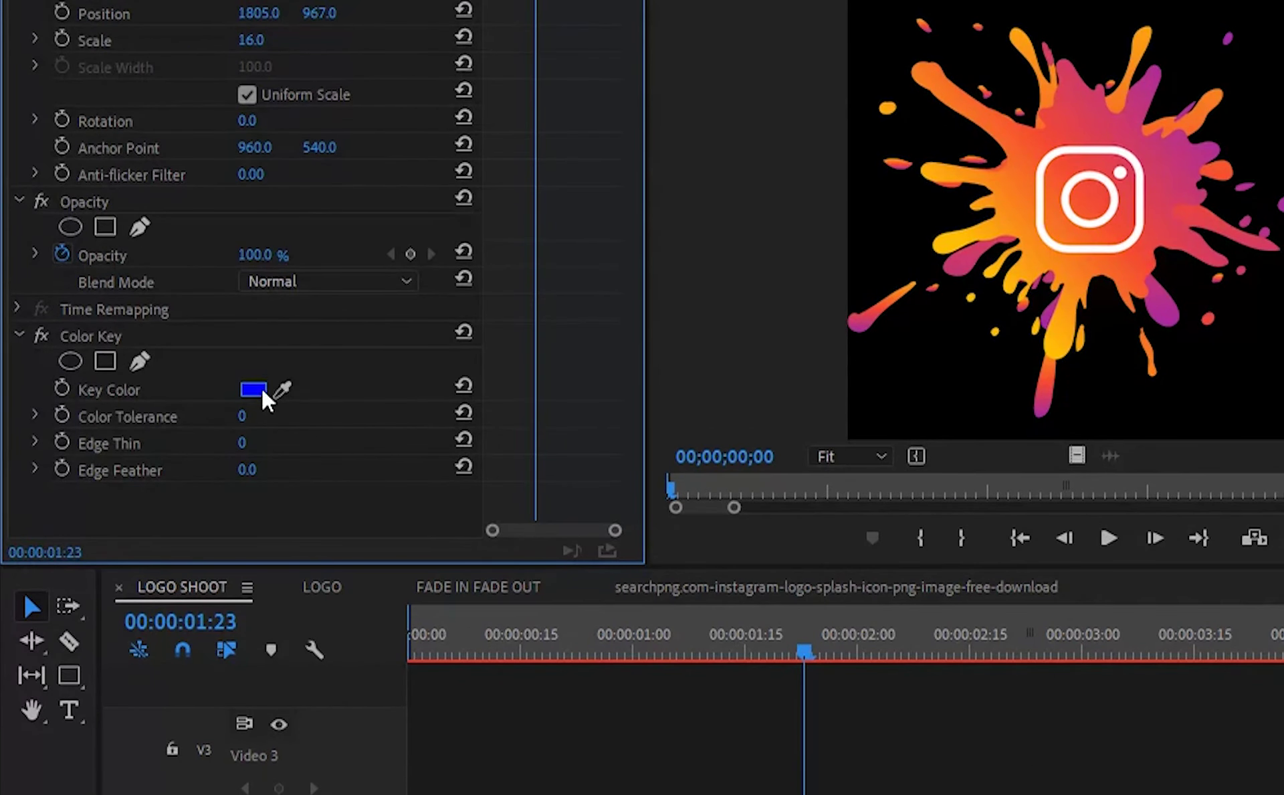
- Sample the logo's white background as the Color Key colour and save the project
left_click(281, 389)
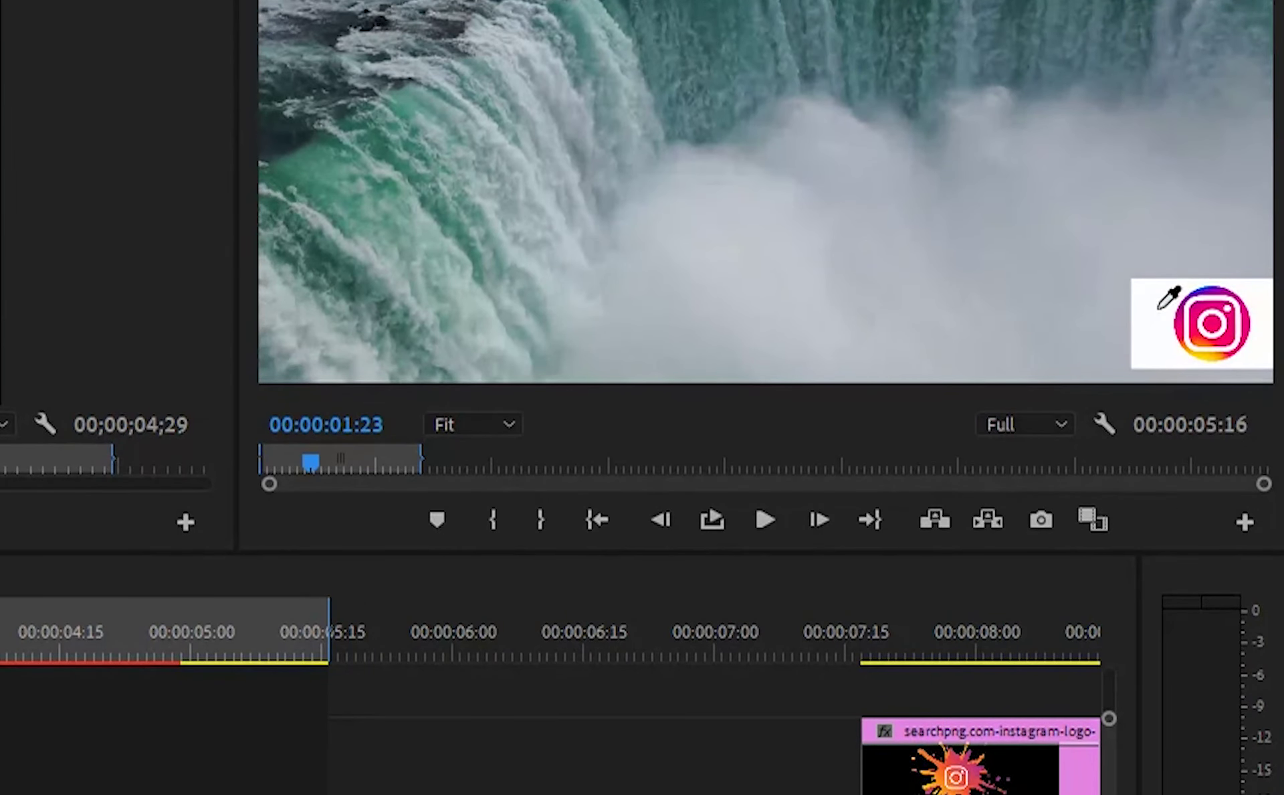
left_click(1159, 309)
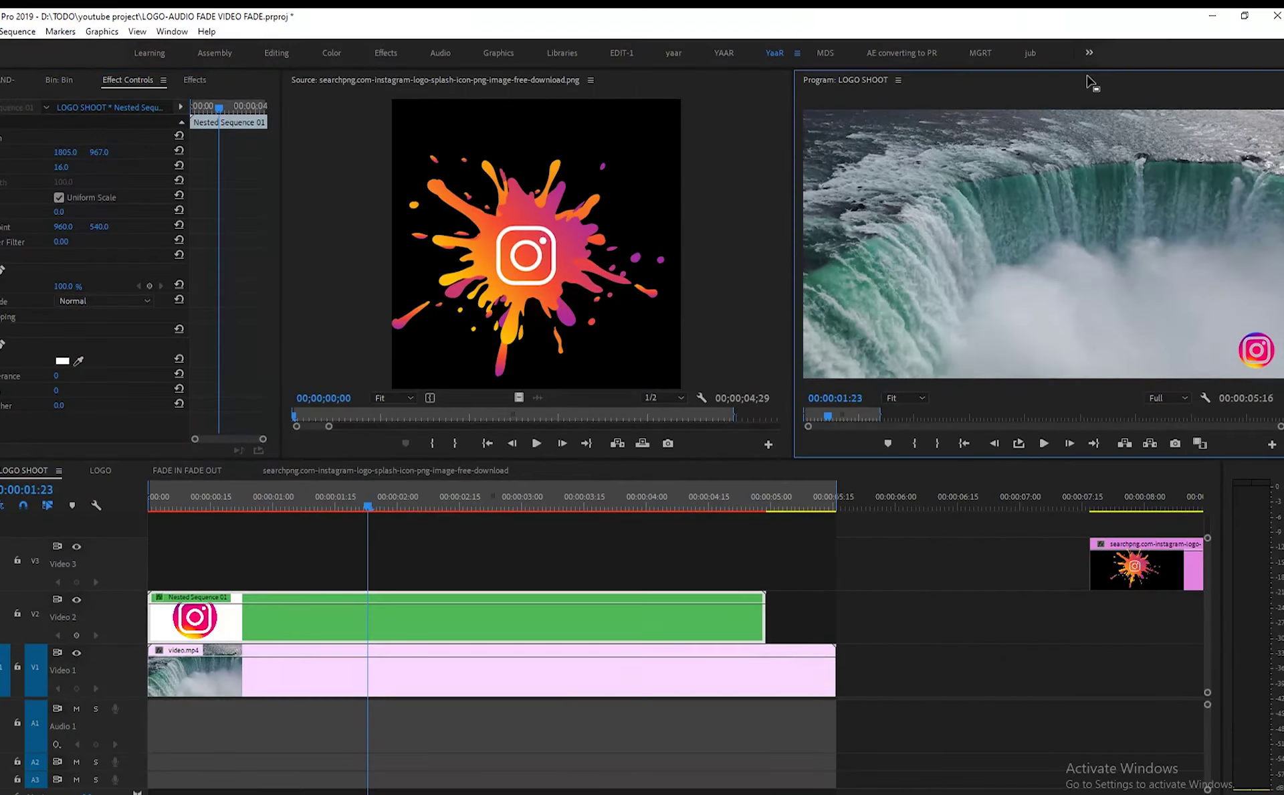
key("grave")
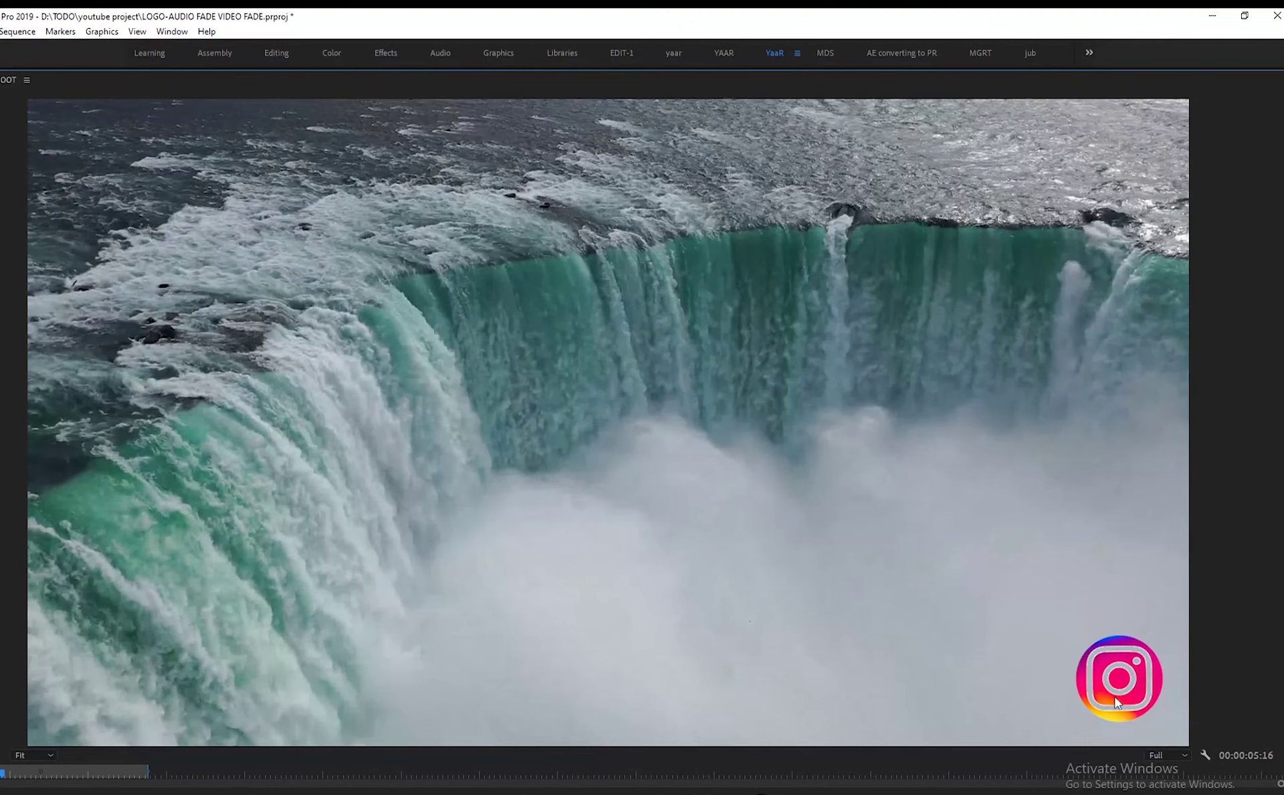
key("ctrl+s")
key("grave")
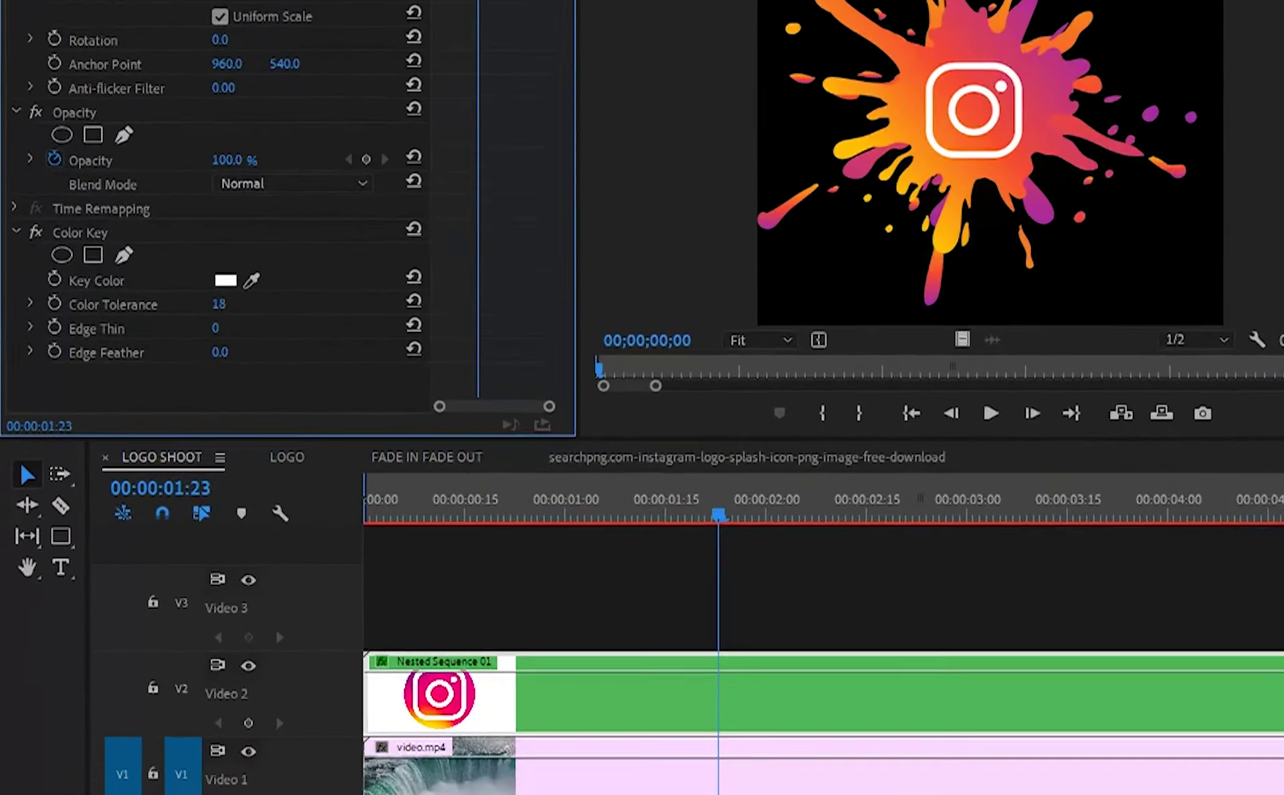
- Raise Color Tolerance to 50, Edge Thin 5, Feather 5.0, and check the keyed logo
left_click_drag(127, 343, 144, 344)
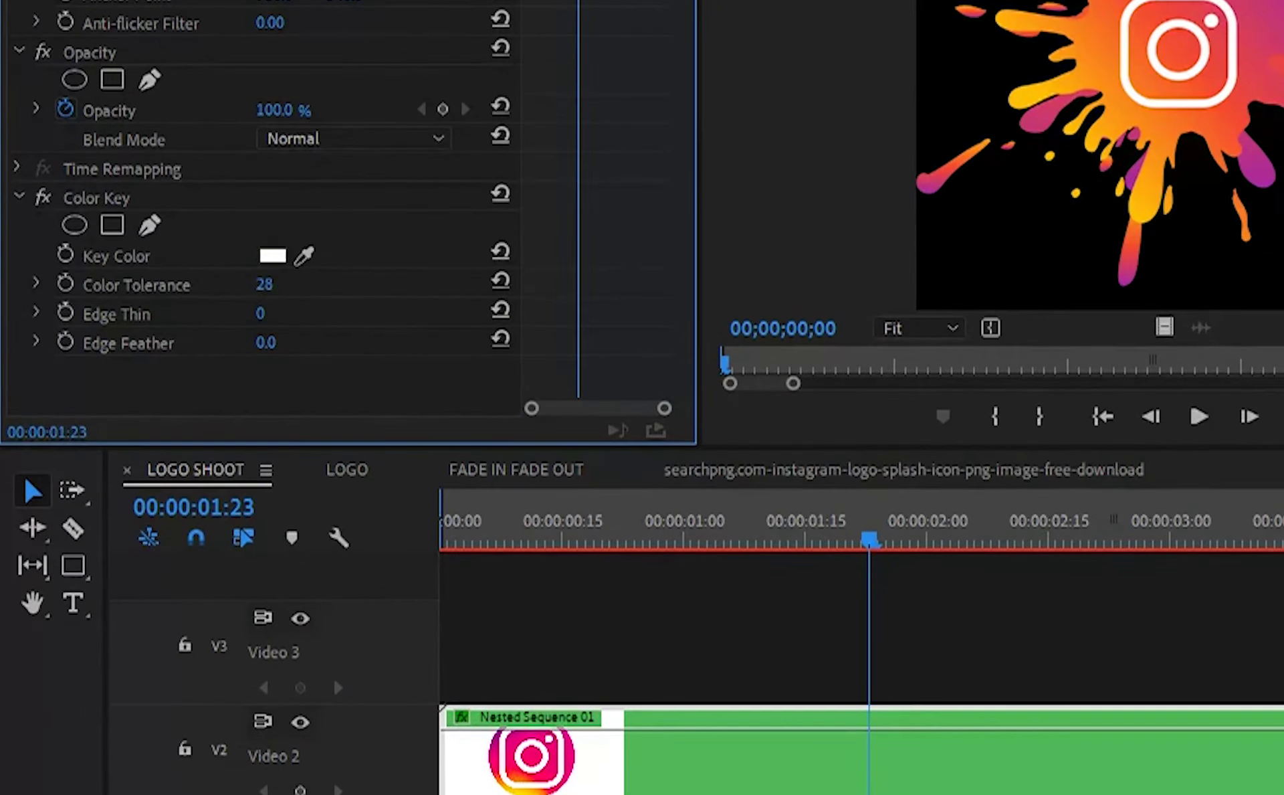
left_click_drag(264, 284, 267, 343)
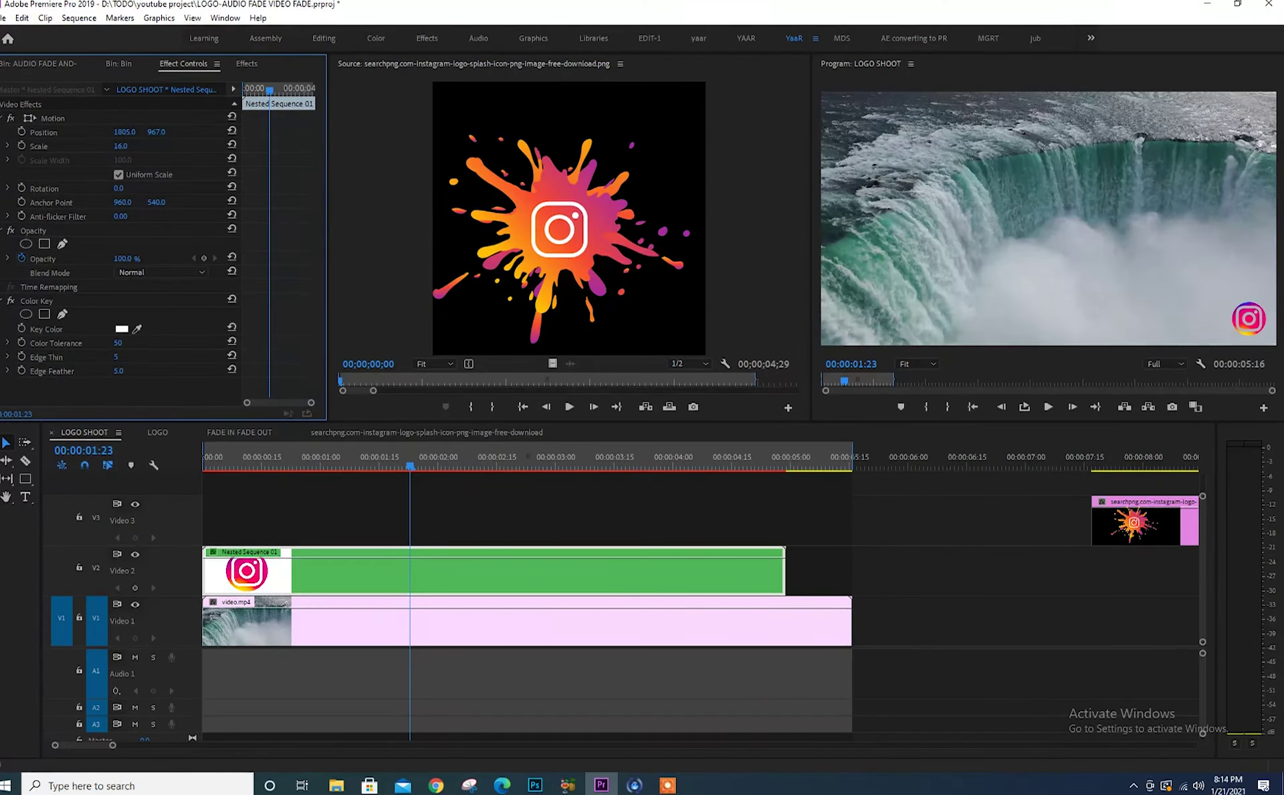
key("grave")
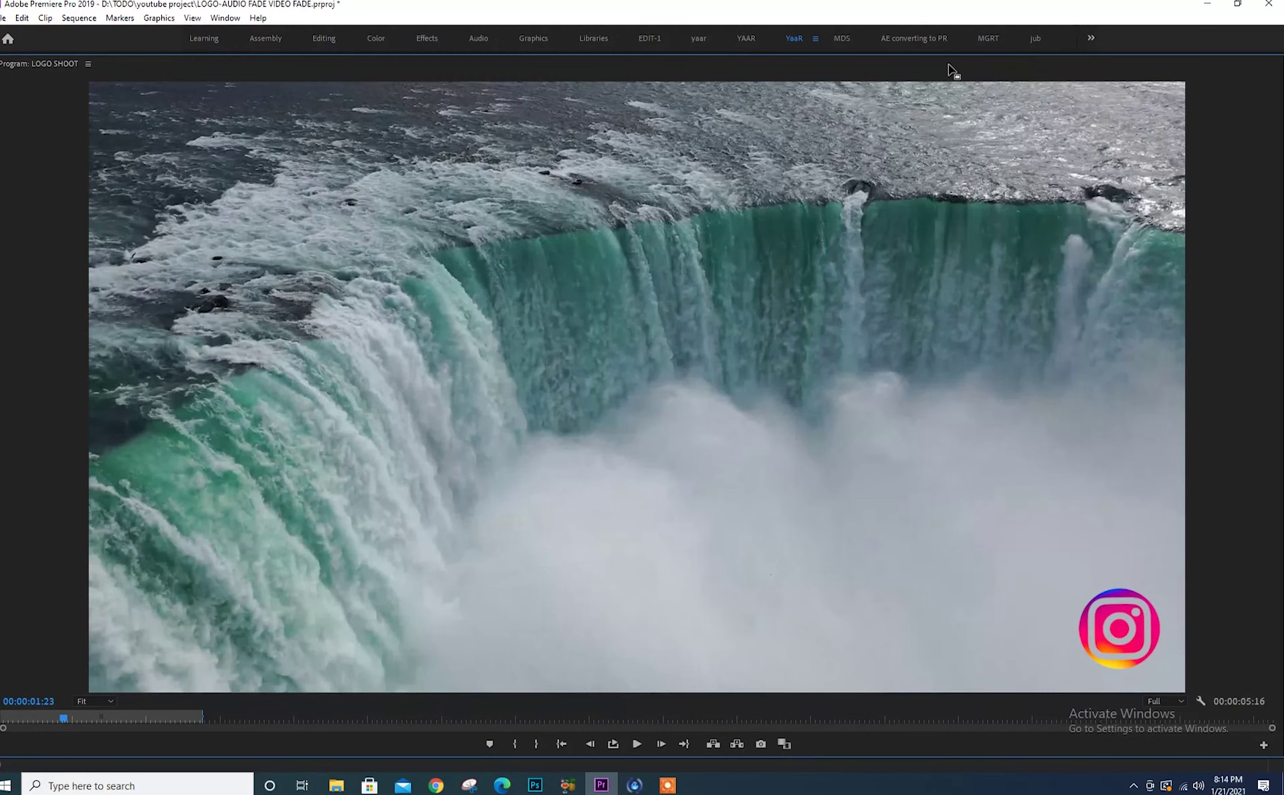
key("grave")
- Move the nested logo clip later along Video 2
left_click(547, 513)
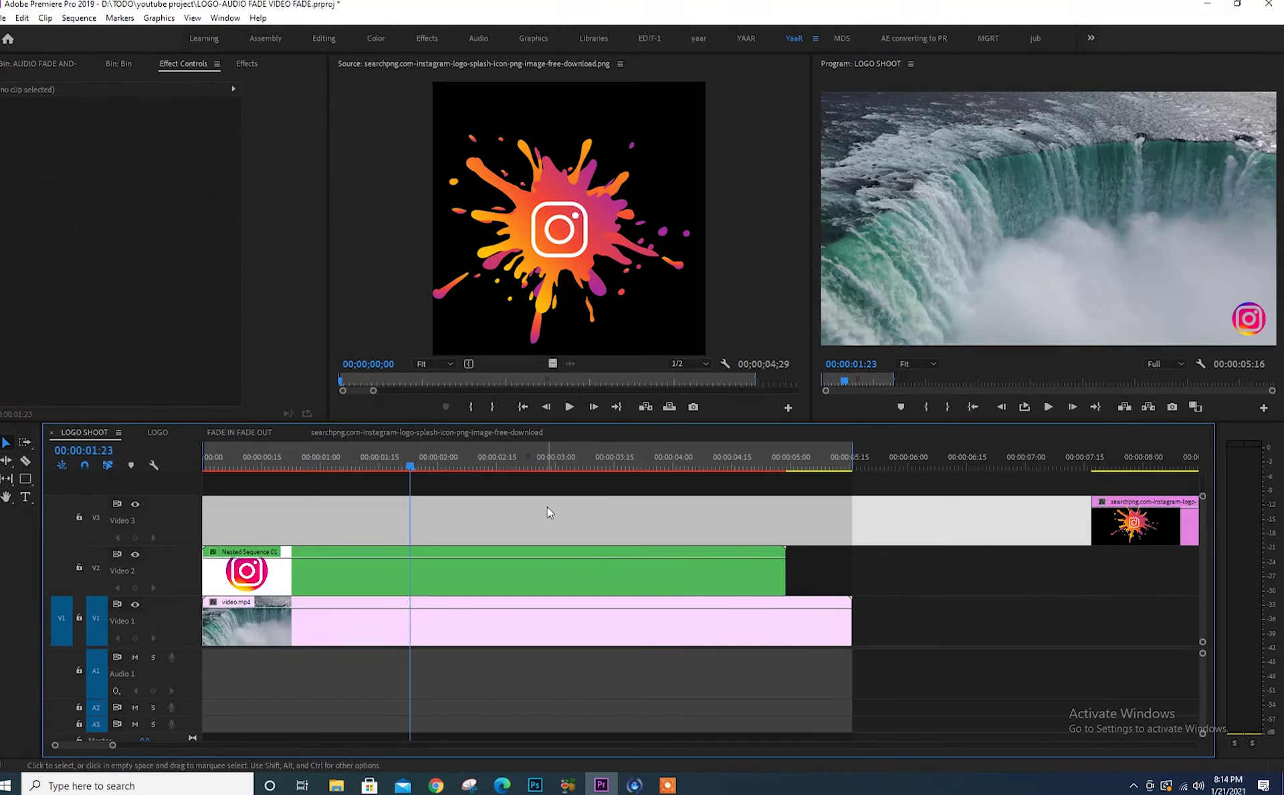
key("minus")
left_click_drag(415, 570, 879, 570)
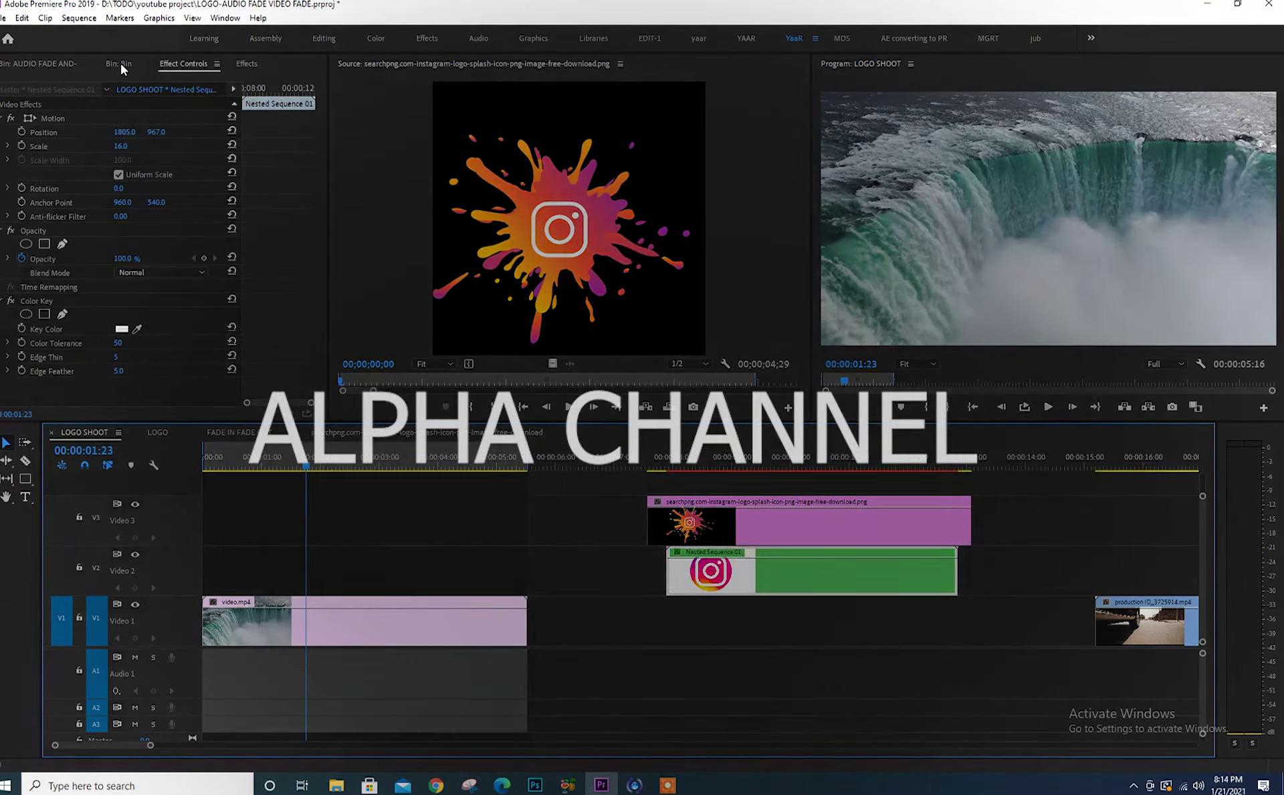
- Place the transparent splash logo PNG from the bin at the start of Video 2
left_click(119, 62)
double_click(35, 170)
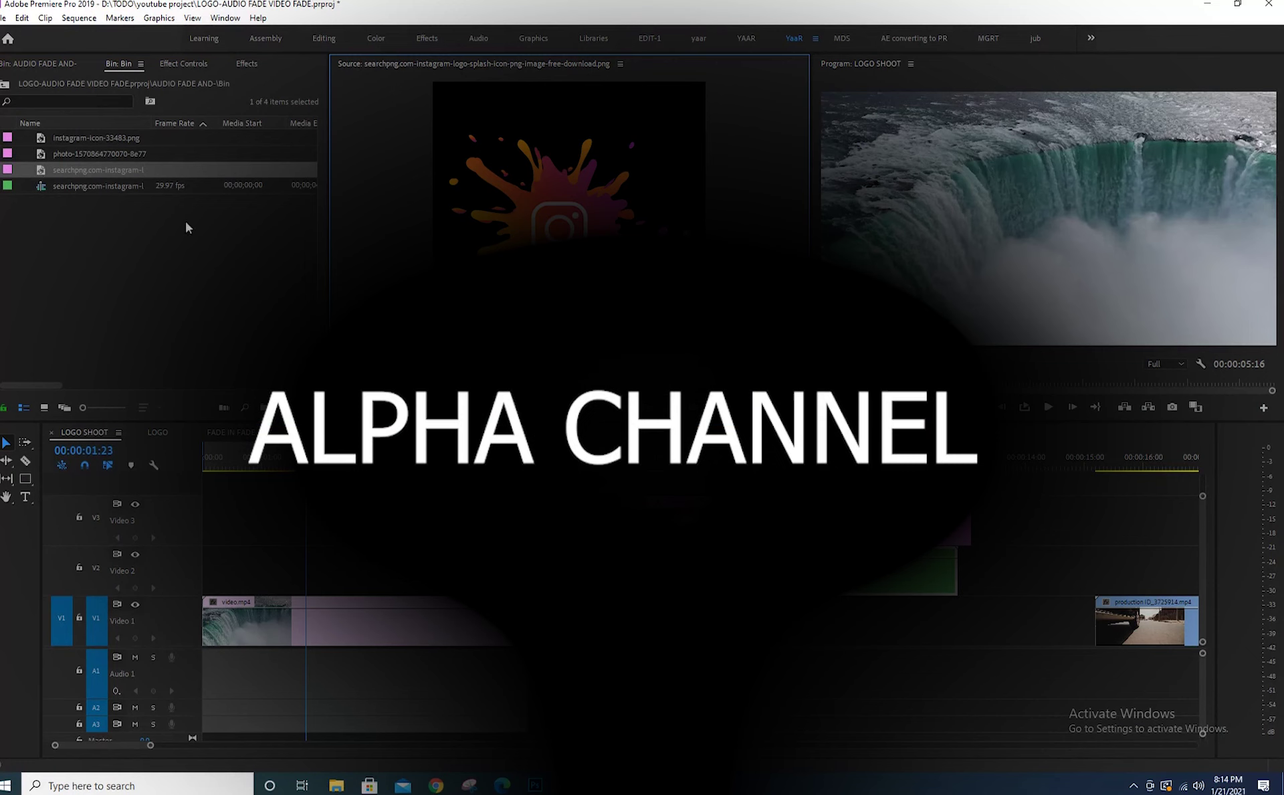
left_click_drag(569, 174, 247, 571)
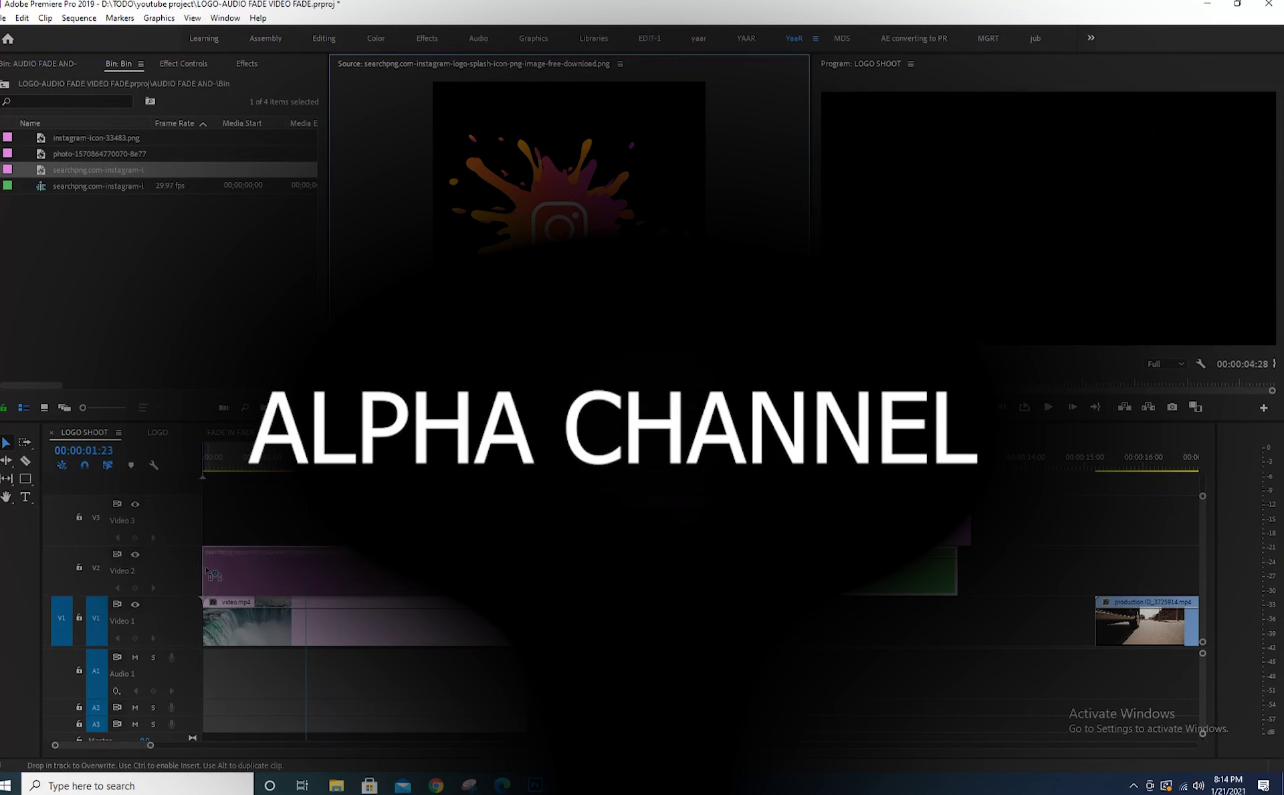
- Play back from 00:00:01:02 and select the splash logo clip to see its effects
left_click(264, 466)
key("space")
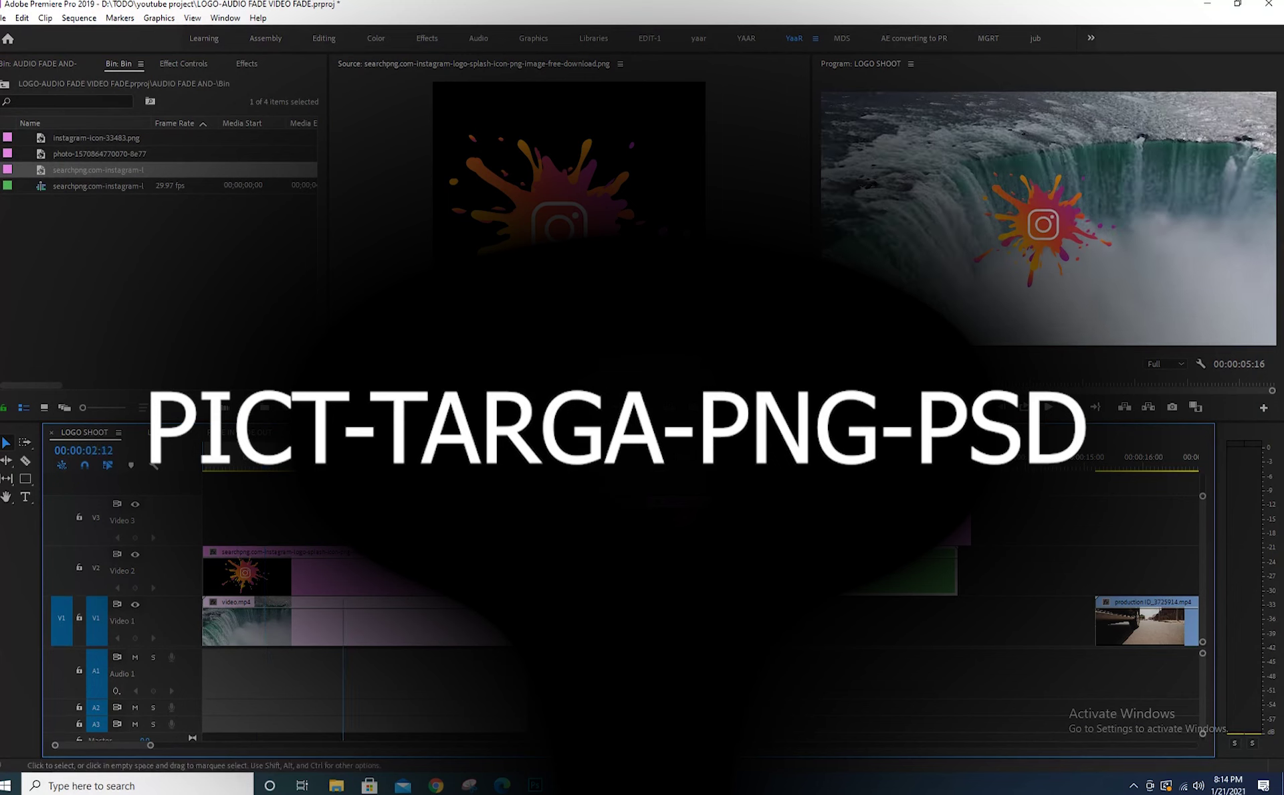
left_click(367, 565)
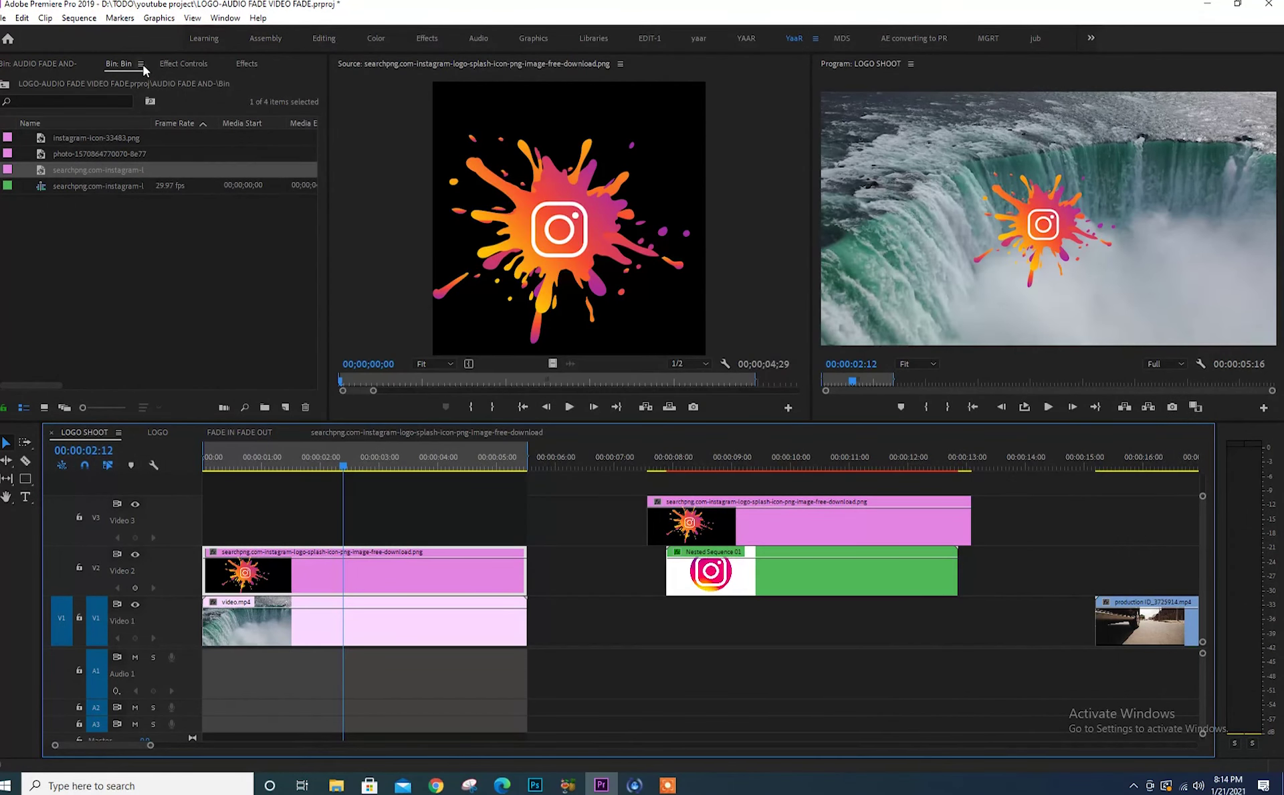
left_click(176, 63)
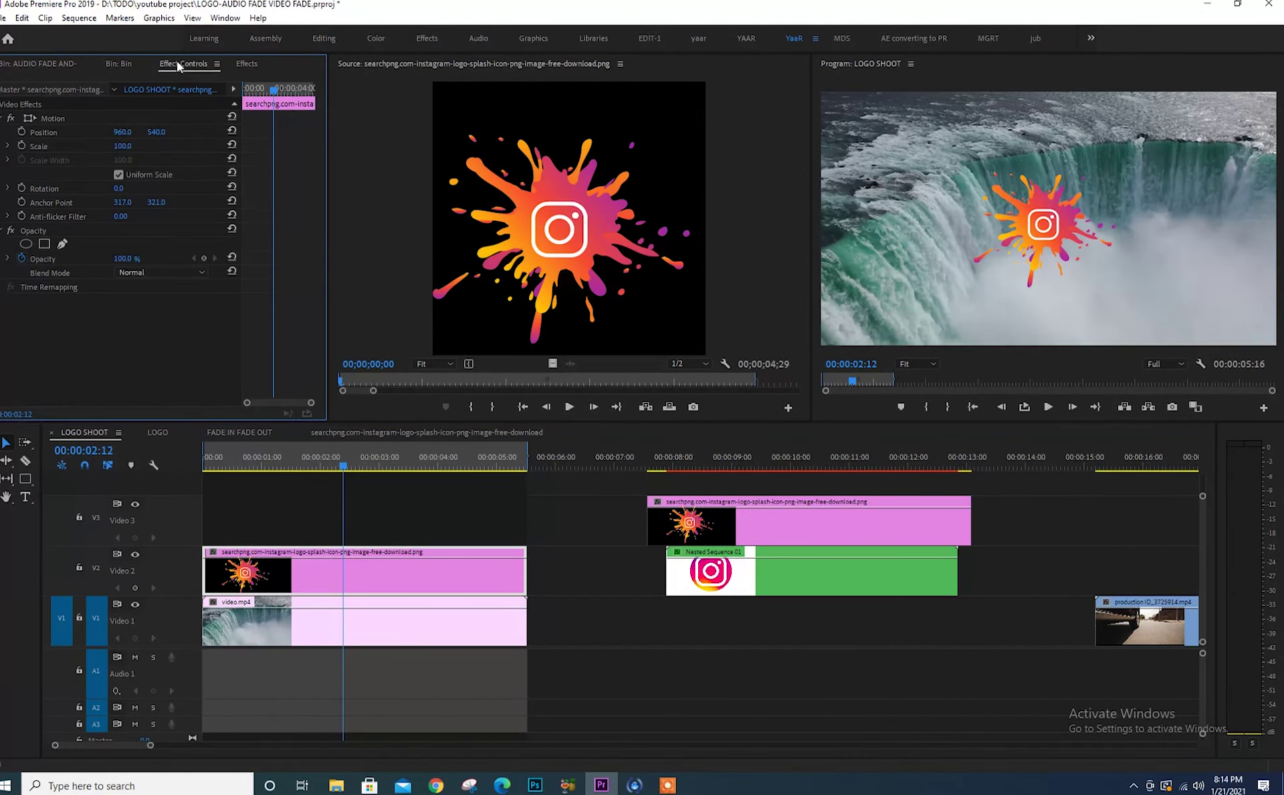
- Shrink the splash logo to scale 34.3 at position 145.3, 938.9 in the lower-left corner
left_click(1072, 237)
mouse_move(975, 292)
left_mouse_down()
mouse_move(1024, 243)
mouse_move(869, 311)
left_mouse_up()
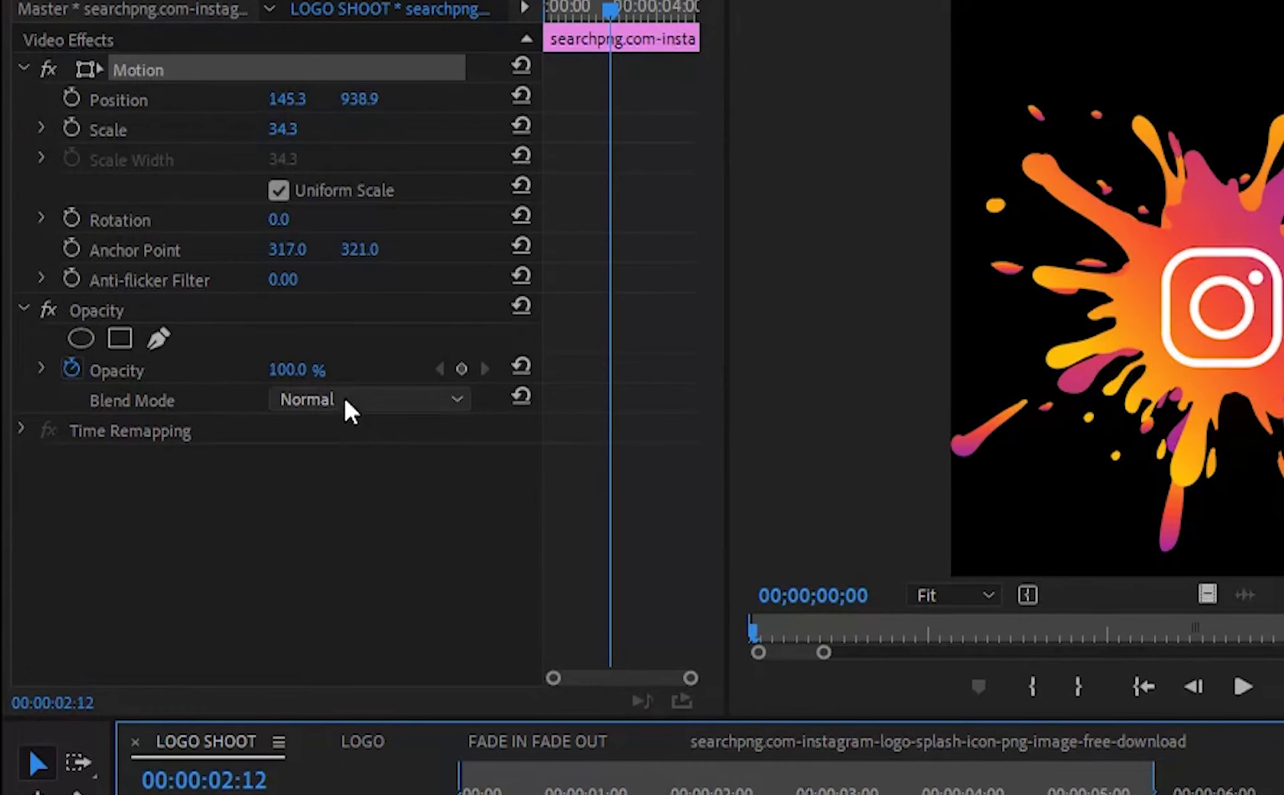
left_click(346, 401)
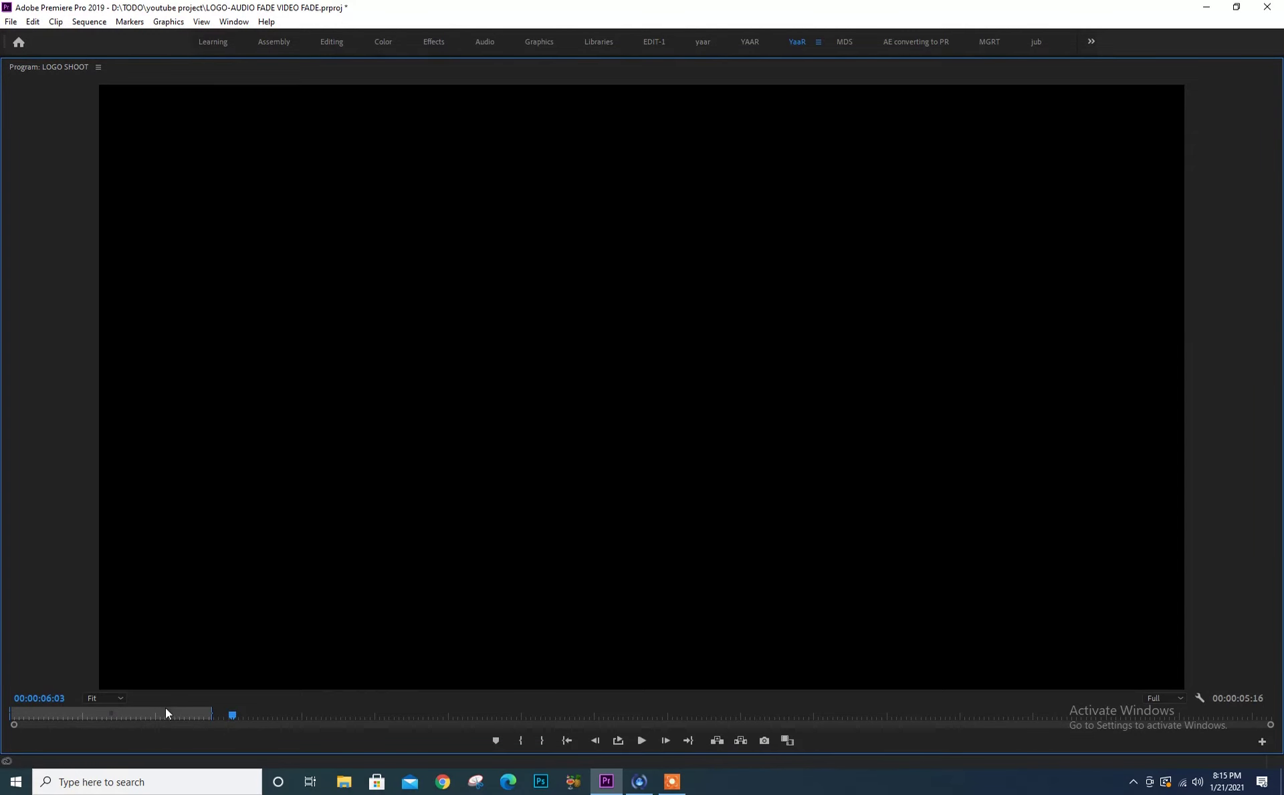
- Play the sequence from the start and stop to inspect the logo
left_click(20, 714)
key("space")
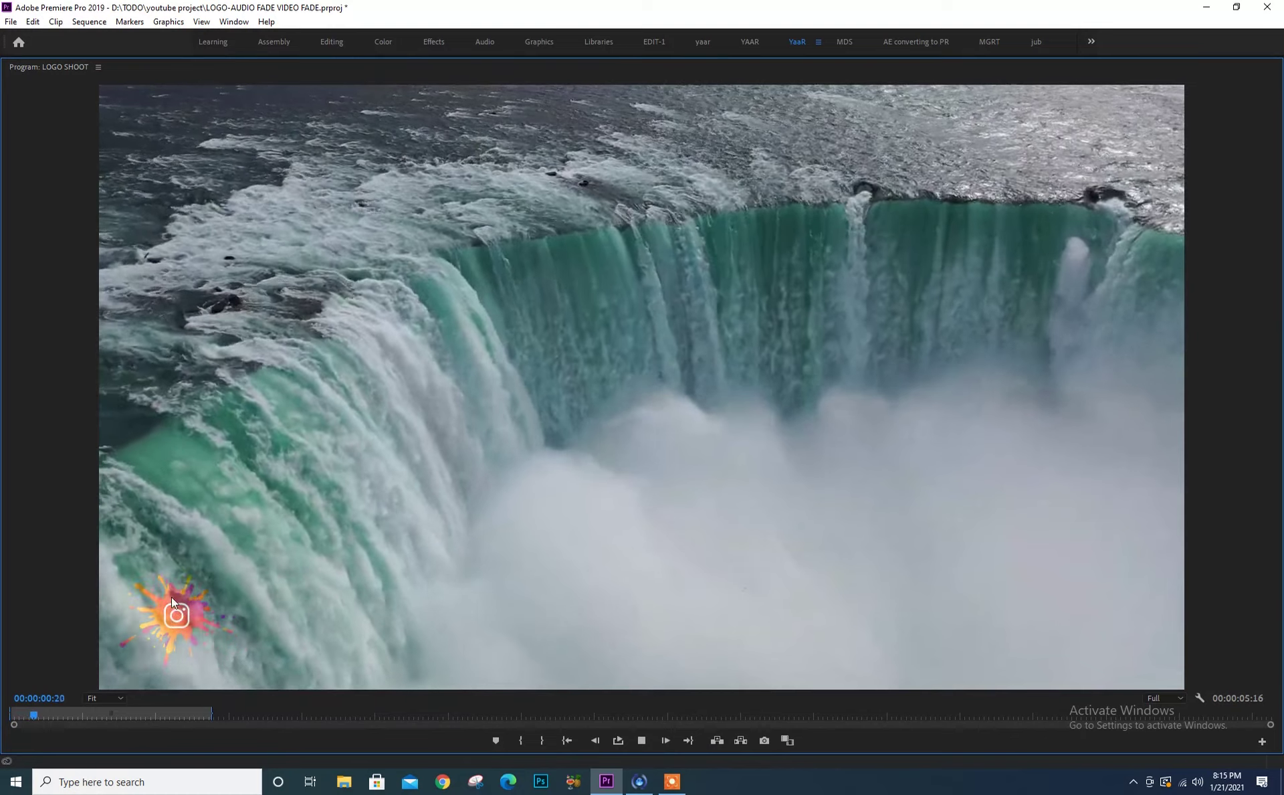
left_click(193, 616)
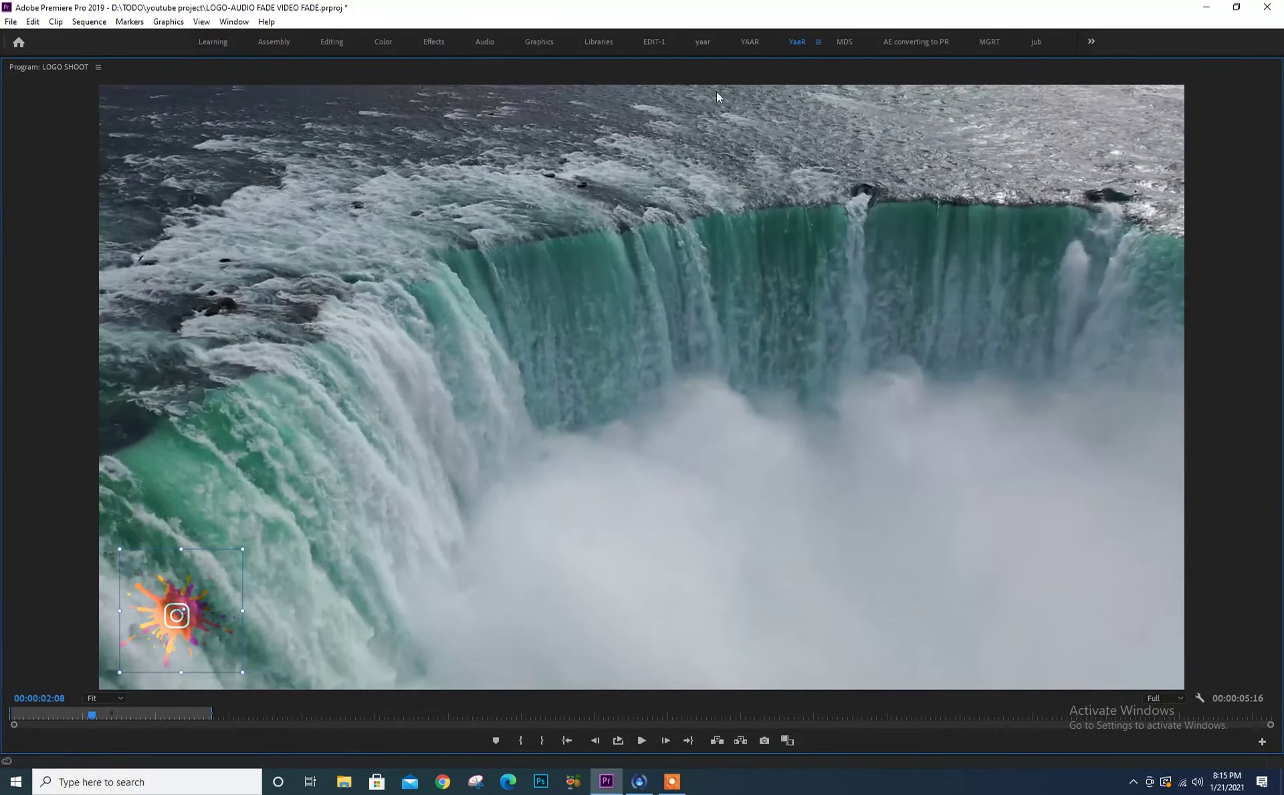
key("grave")
- Set the splash logo's blend mode back to Normal and preview it full-frame
left_click(150, 273)
left_click(155, 264)
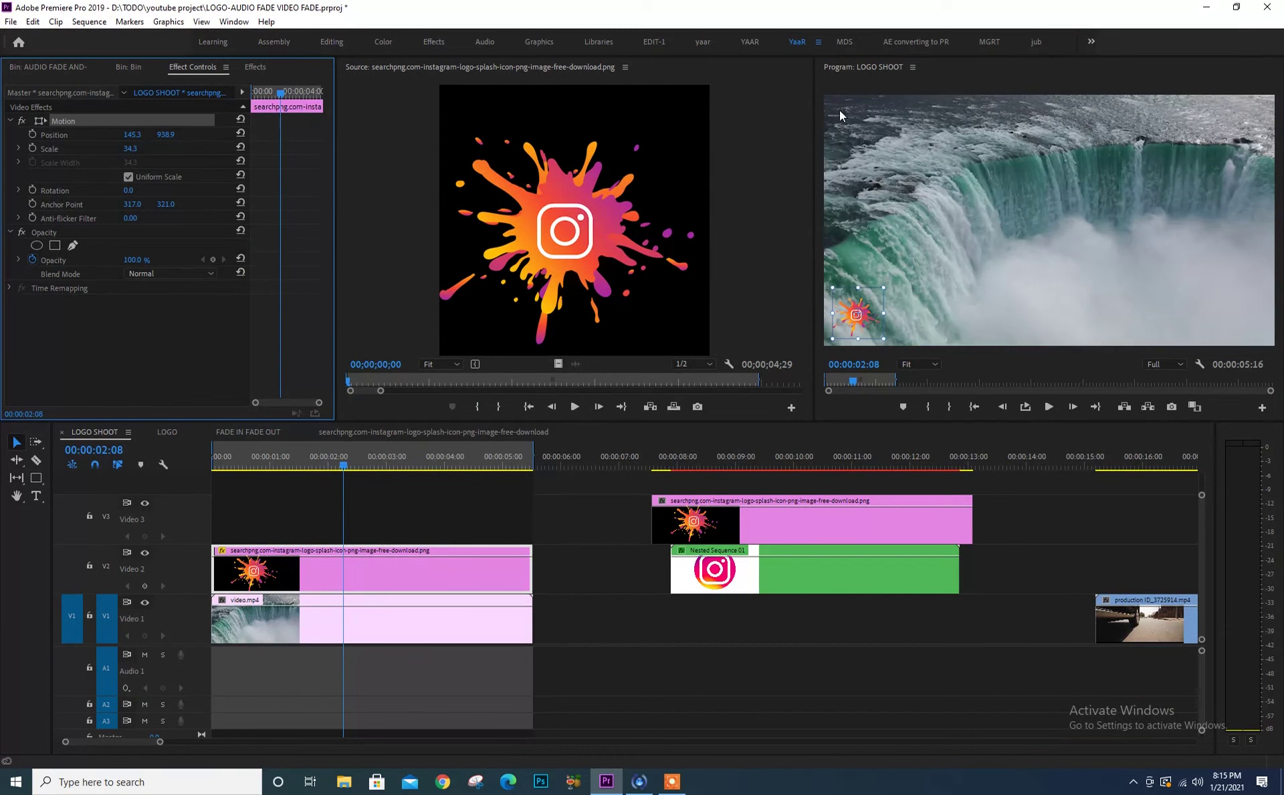
key("grave")
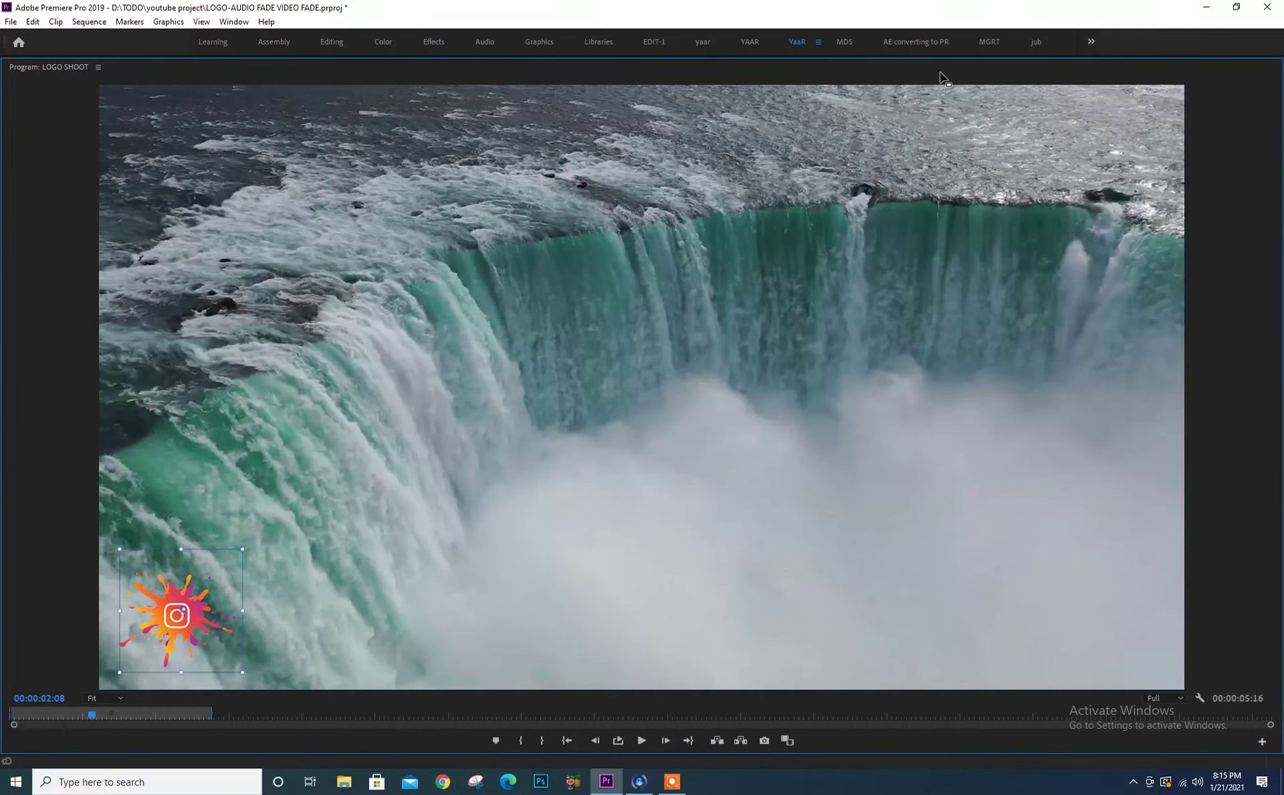
key("space")
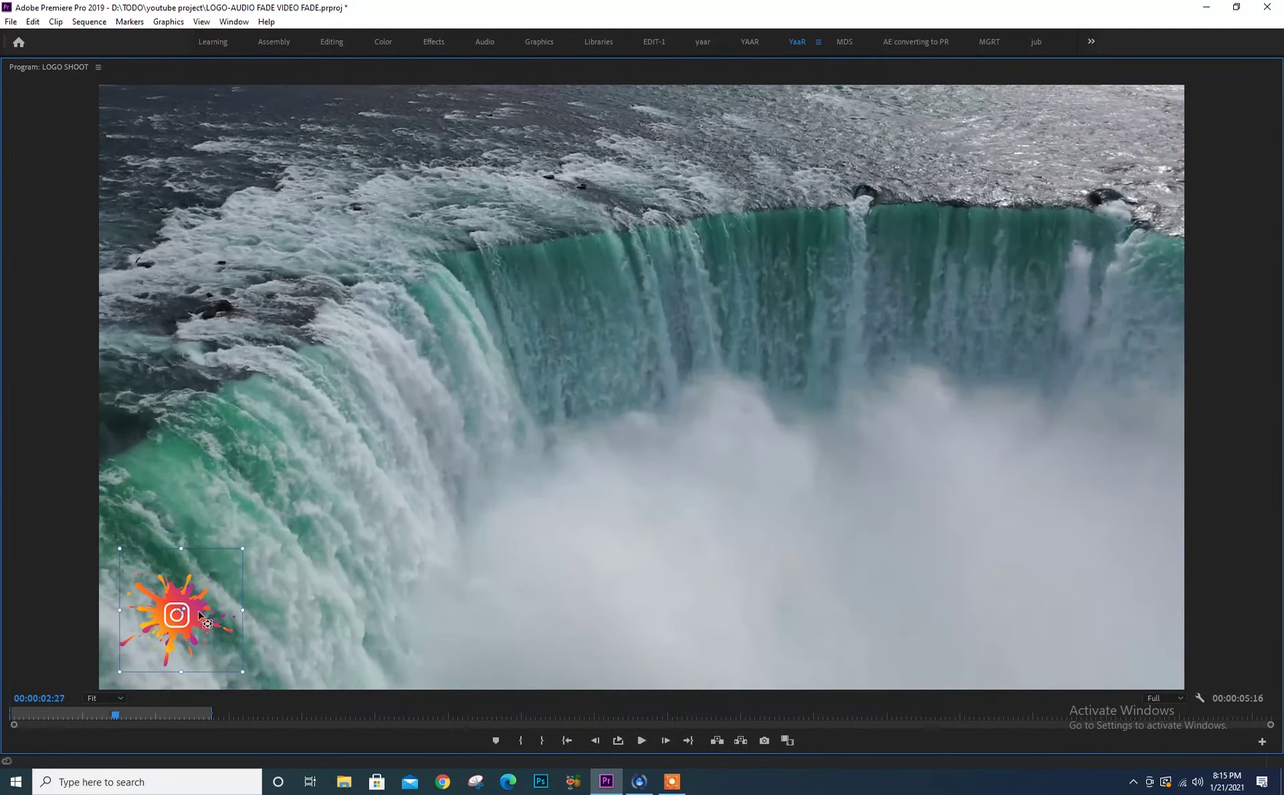
key("grave")
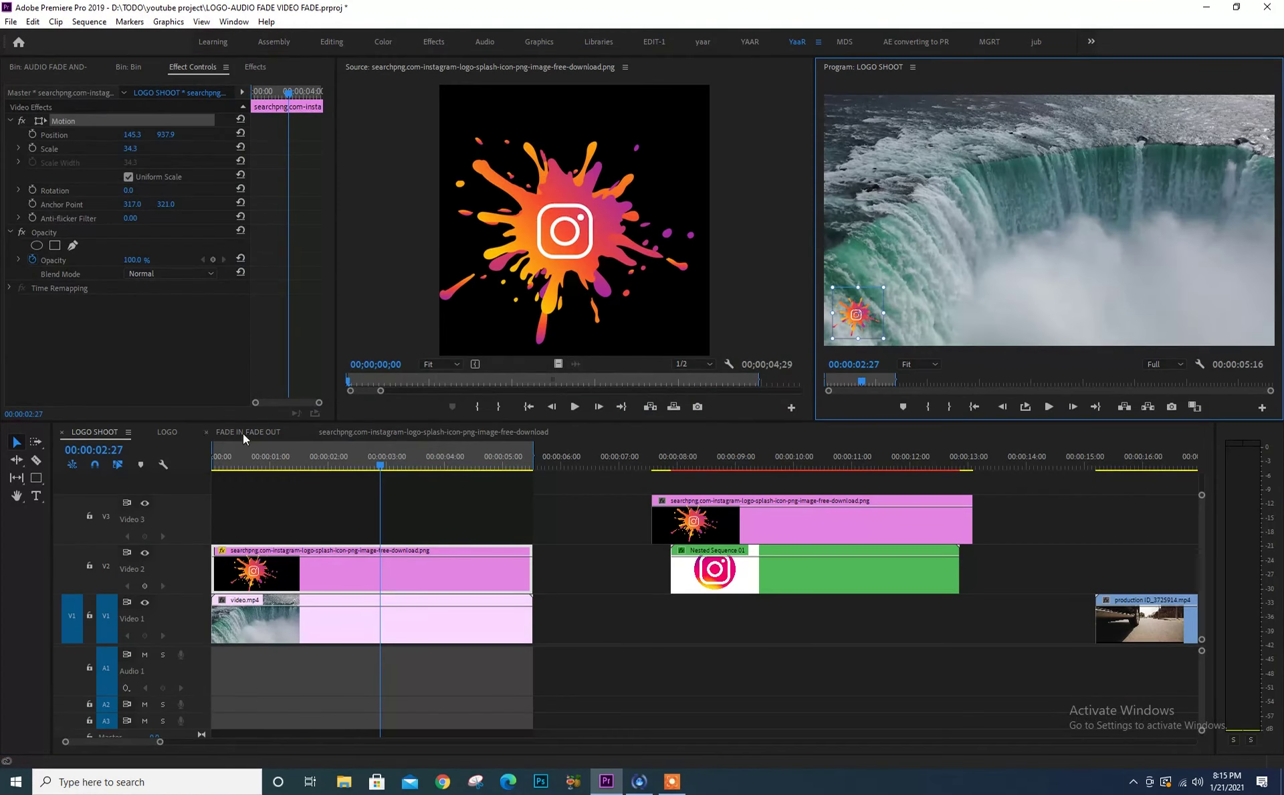
- Try Multiply, then Screen blending on the splash logo and preview the result full-frame
left_click(157, 273)
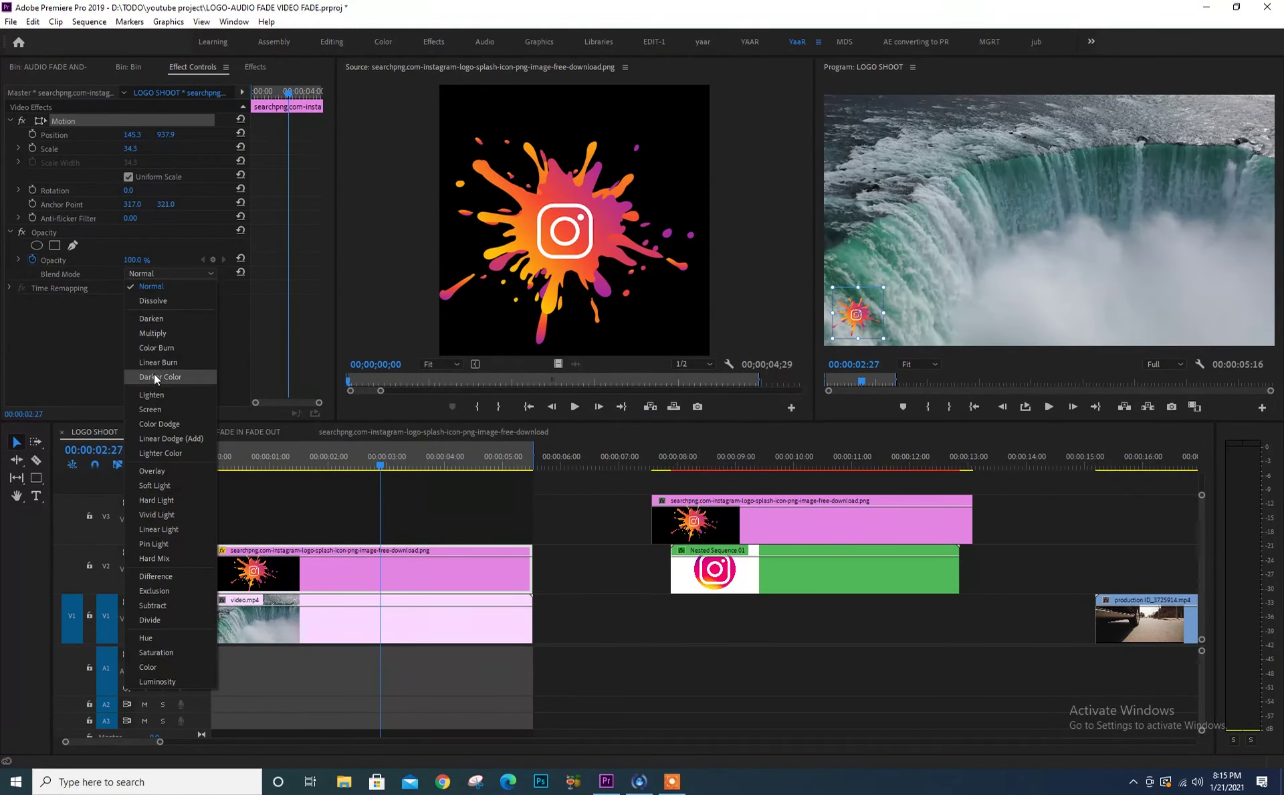
left_click(156, 333)
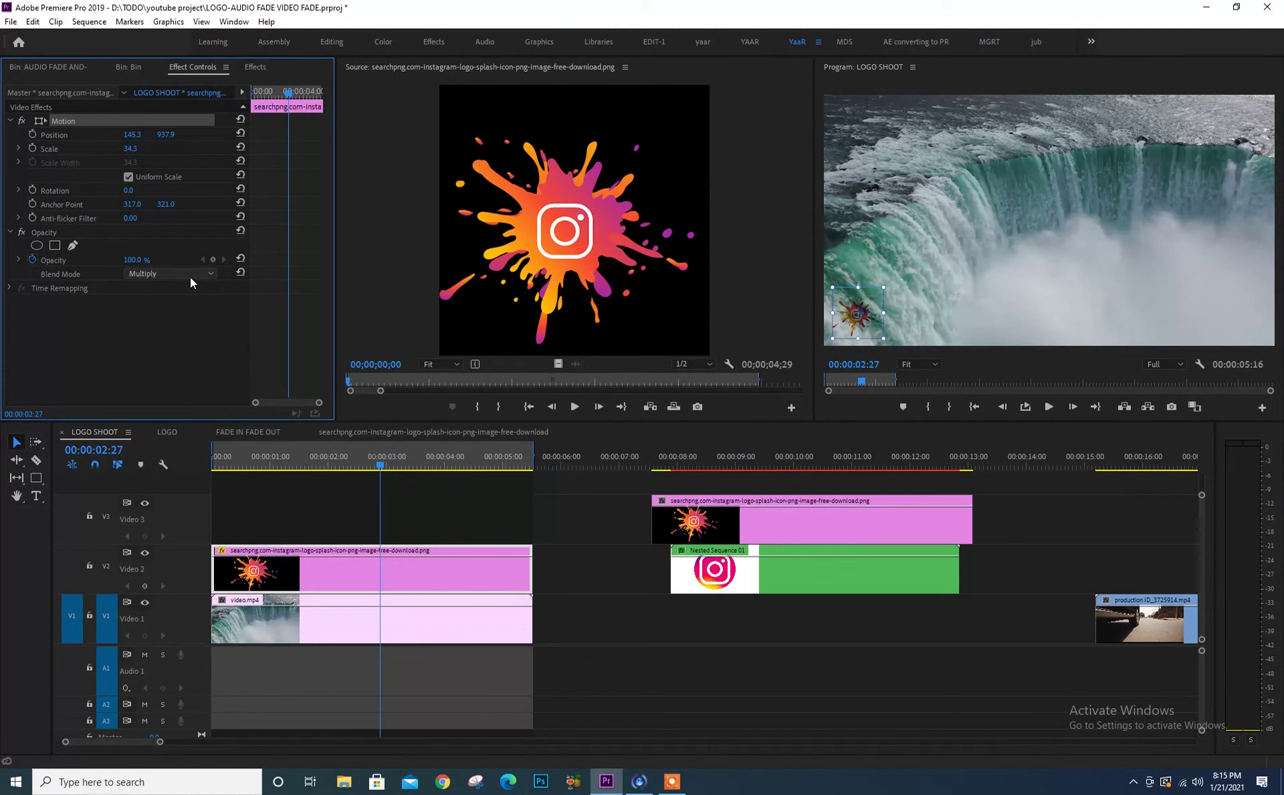
left_click(170, 275)
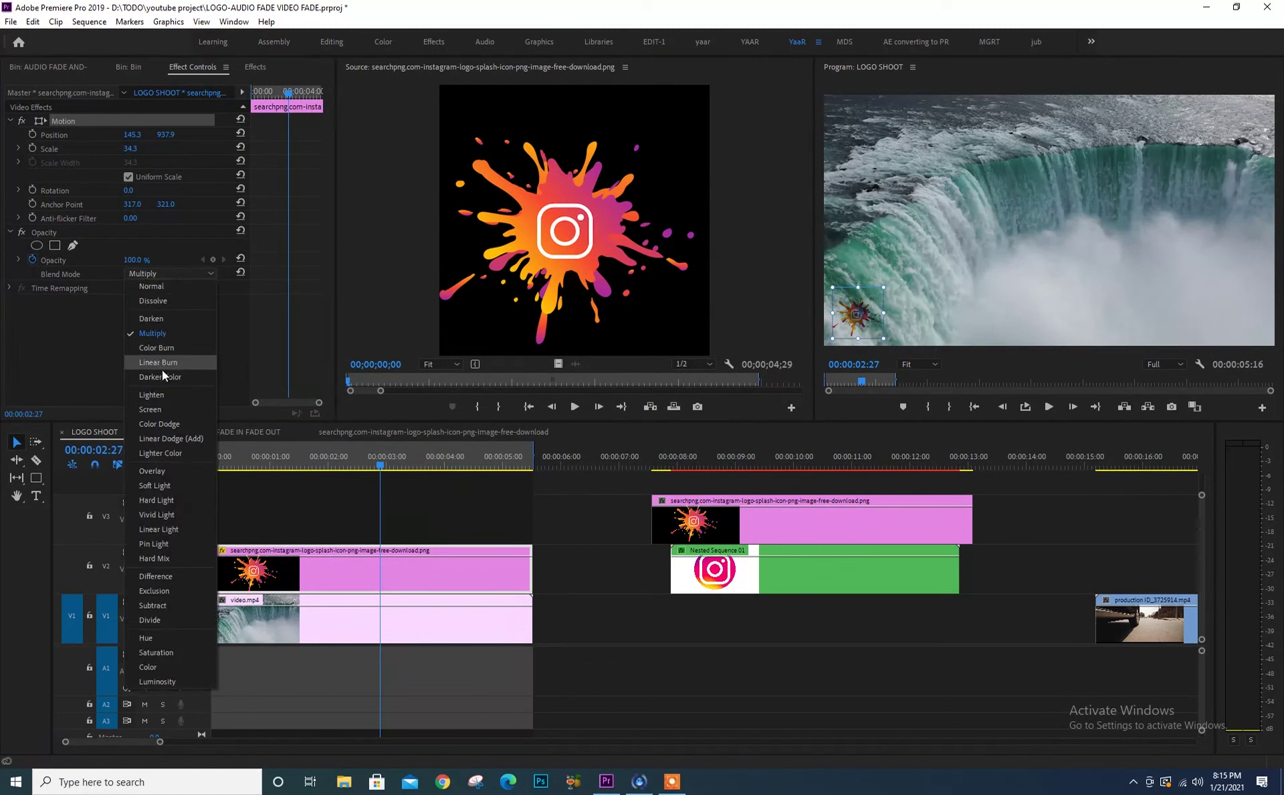
left_click(162, 404)
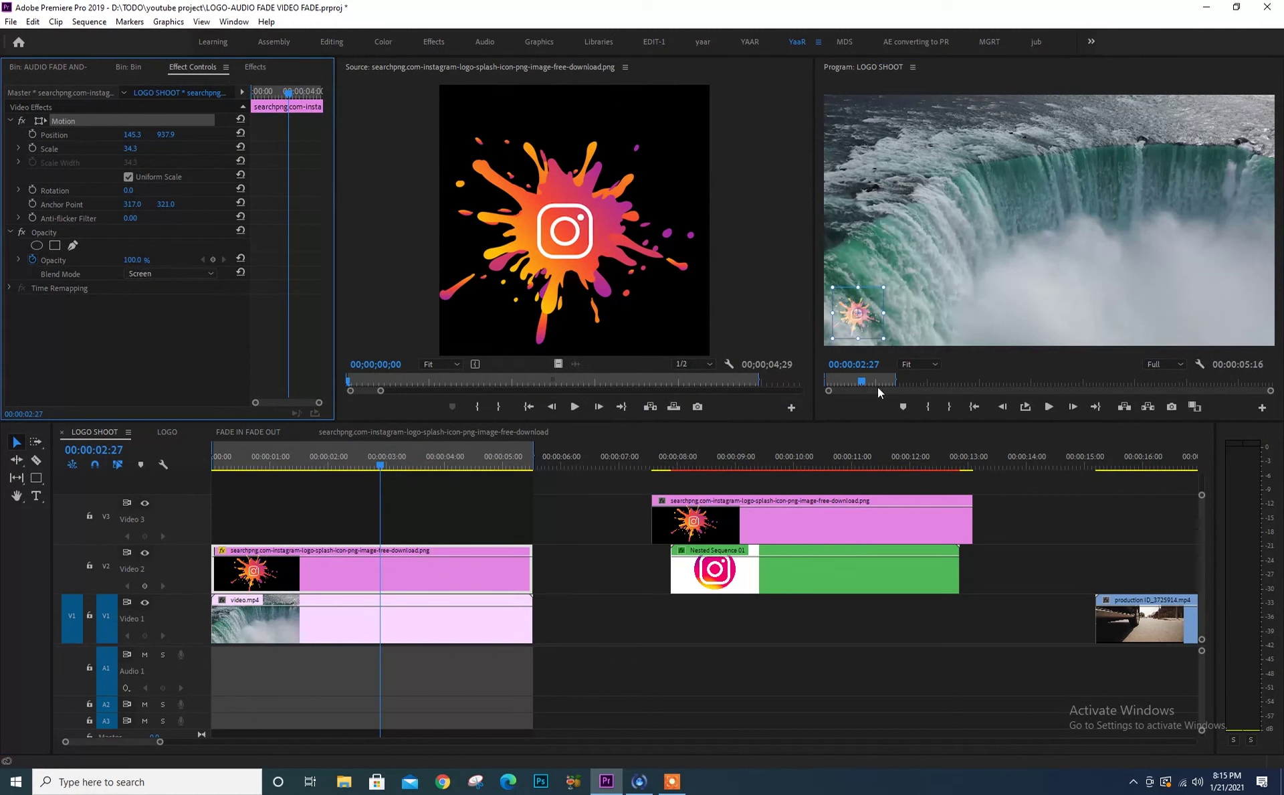
left_click(602, 507)
key("space")
key("space")
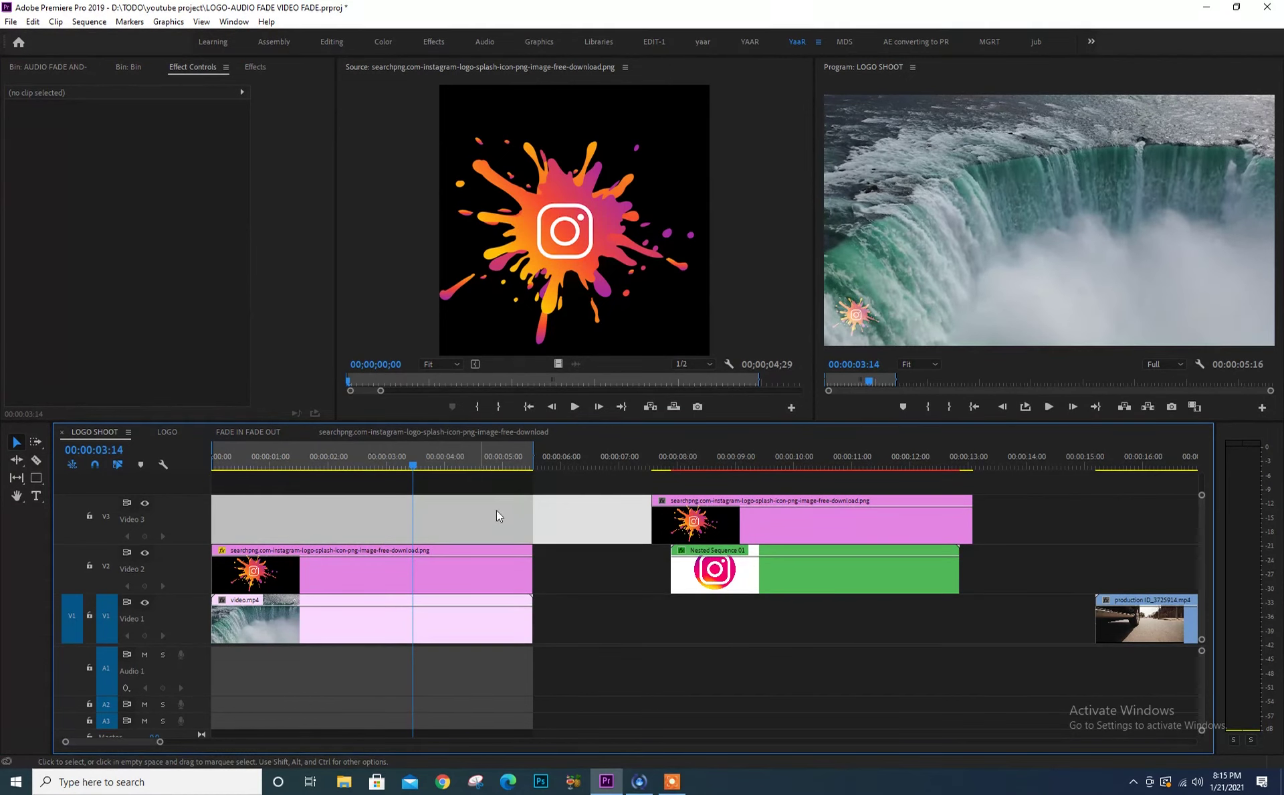
key("grave")
key("space")
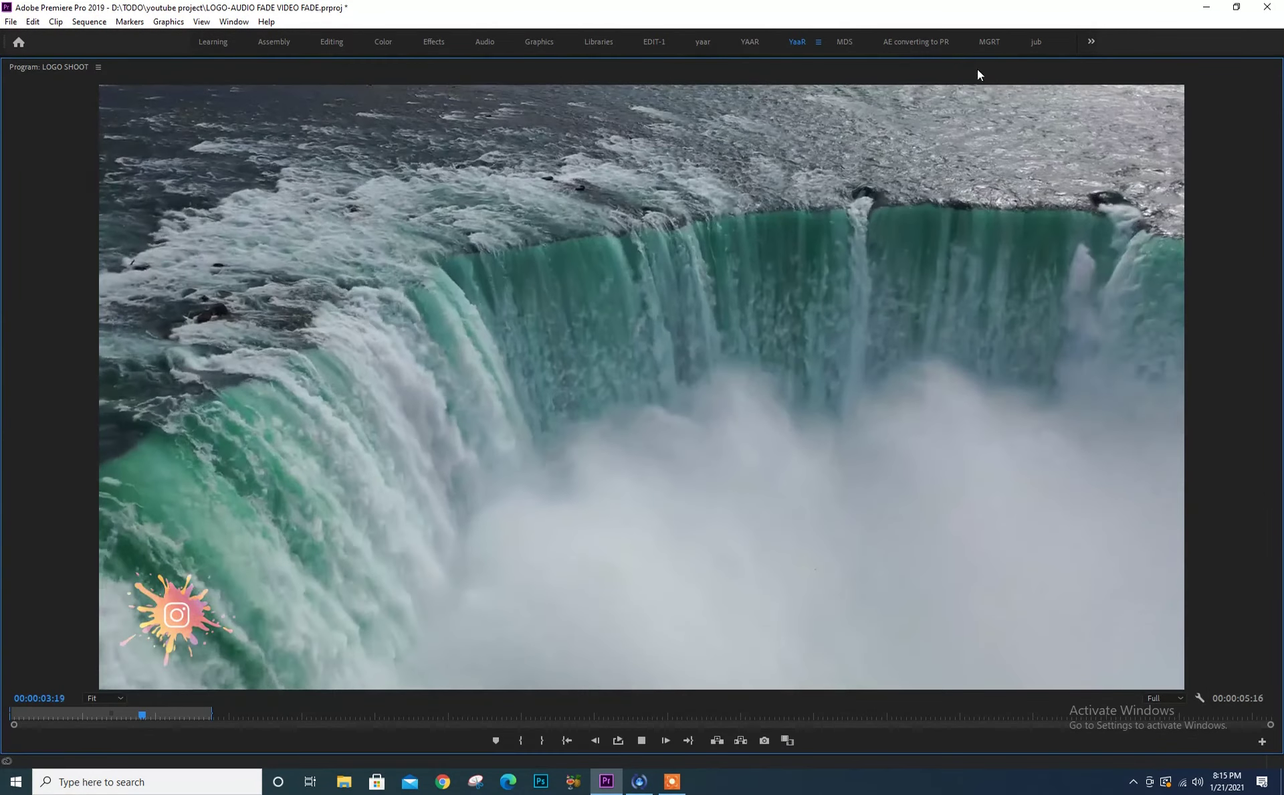
key("space")
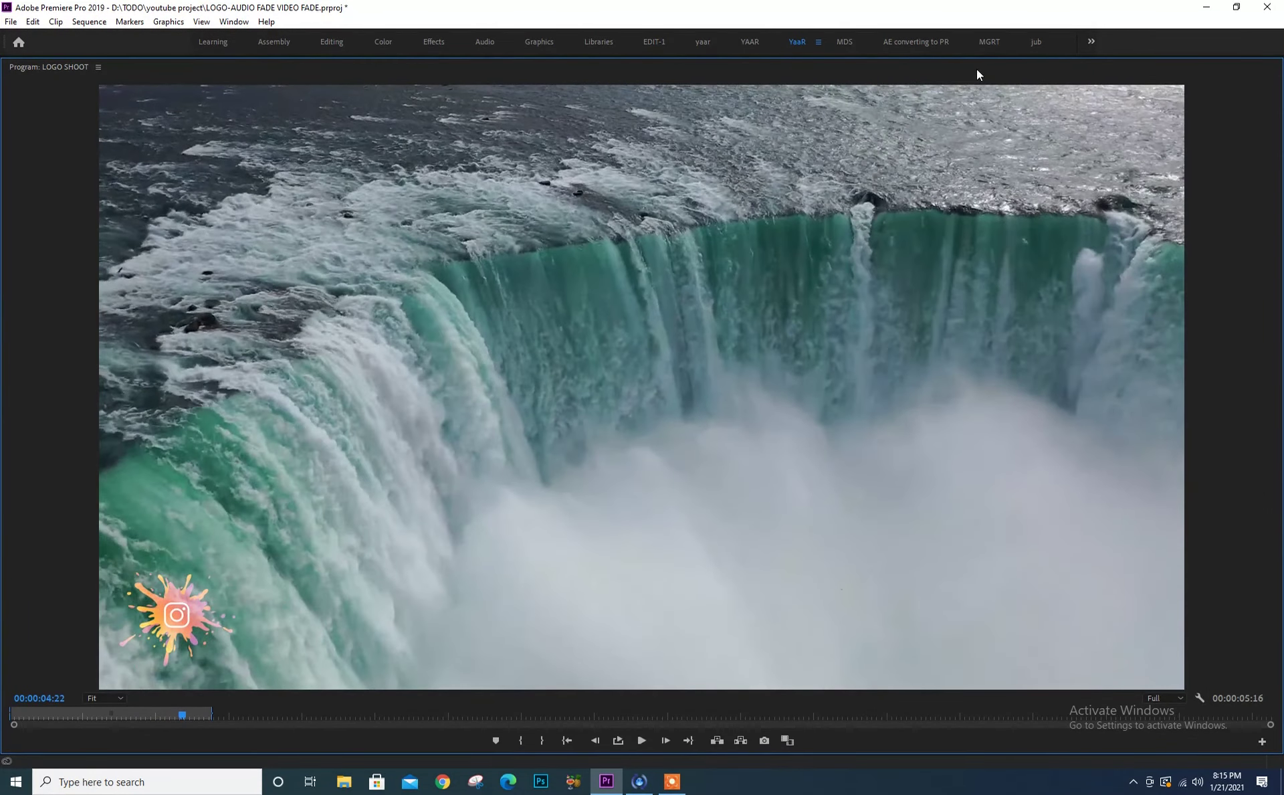
key("grave")
- Return the logo to Normal, move it bottom-right (X about 1793), and load instagram-icon-33483.png
left_click(354, 536)
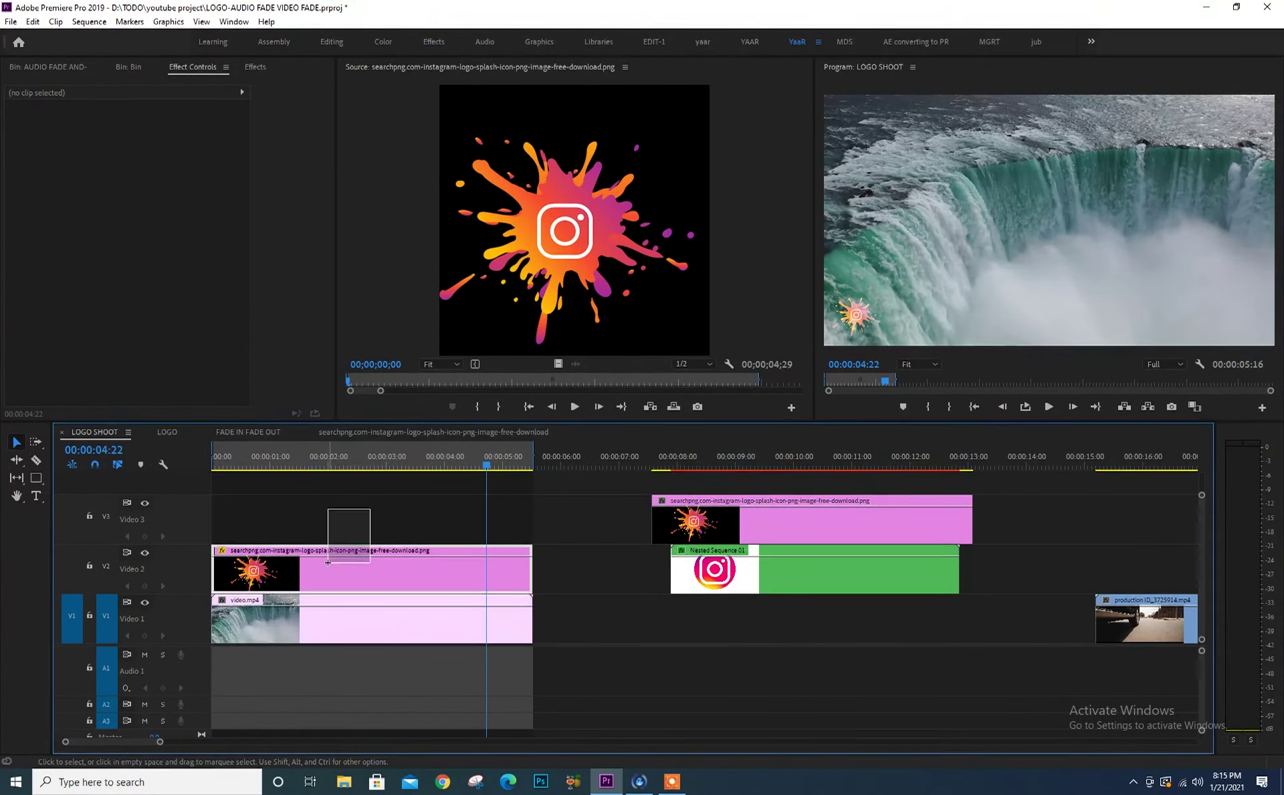
left_click(319, 461)
left_click(147, 275)
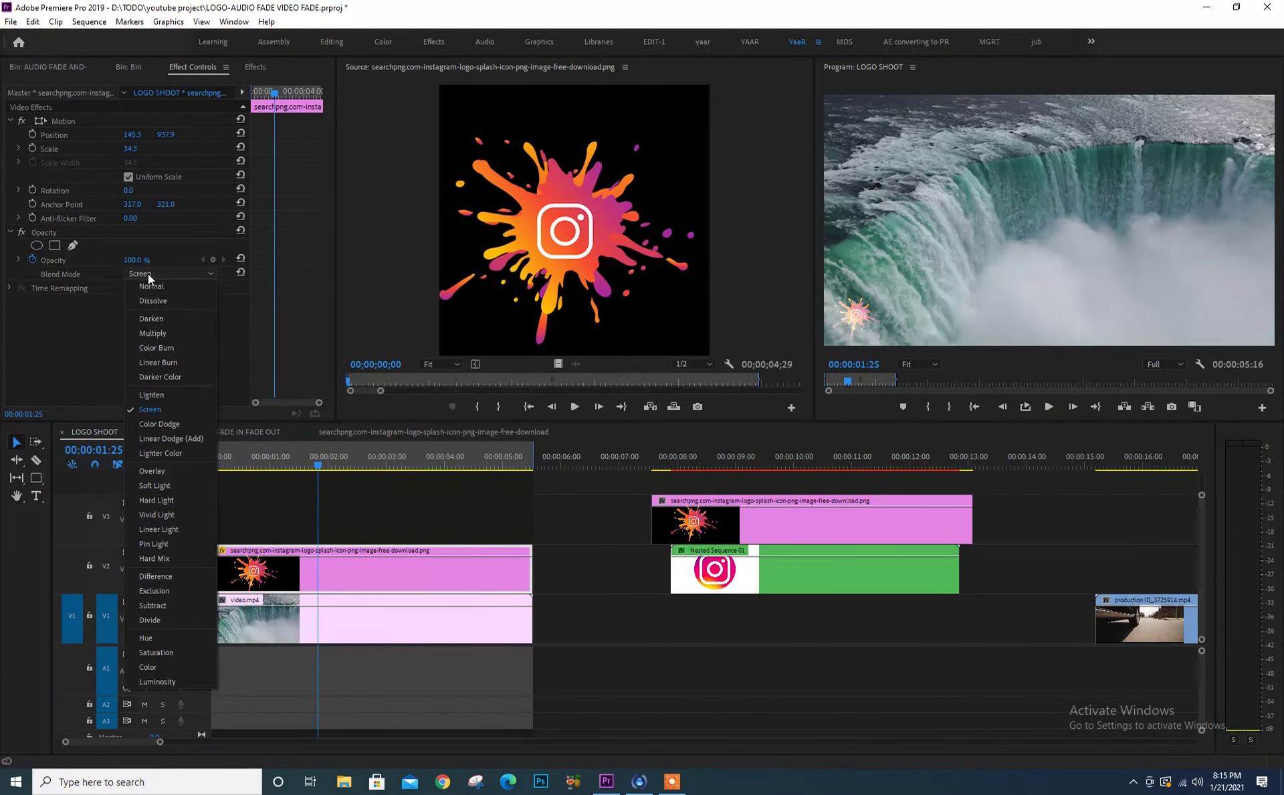
left_click(163, 287)
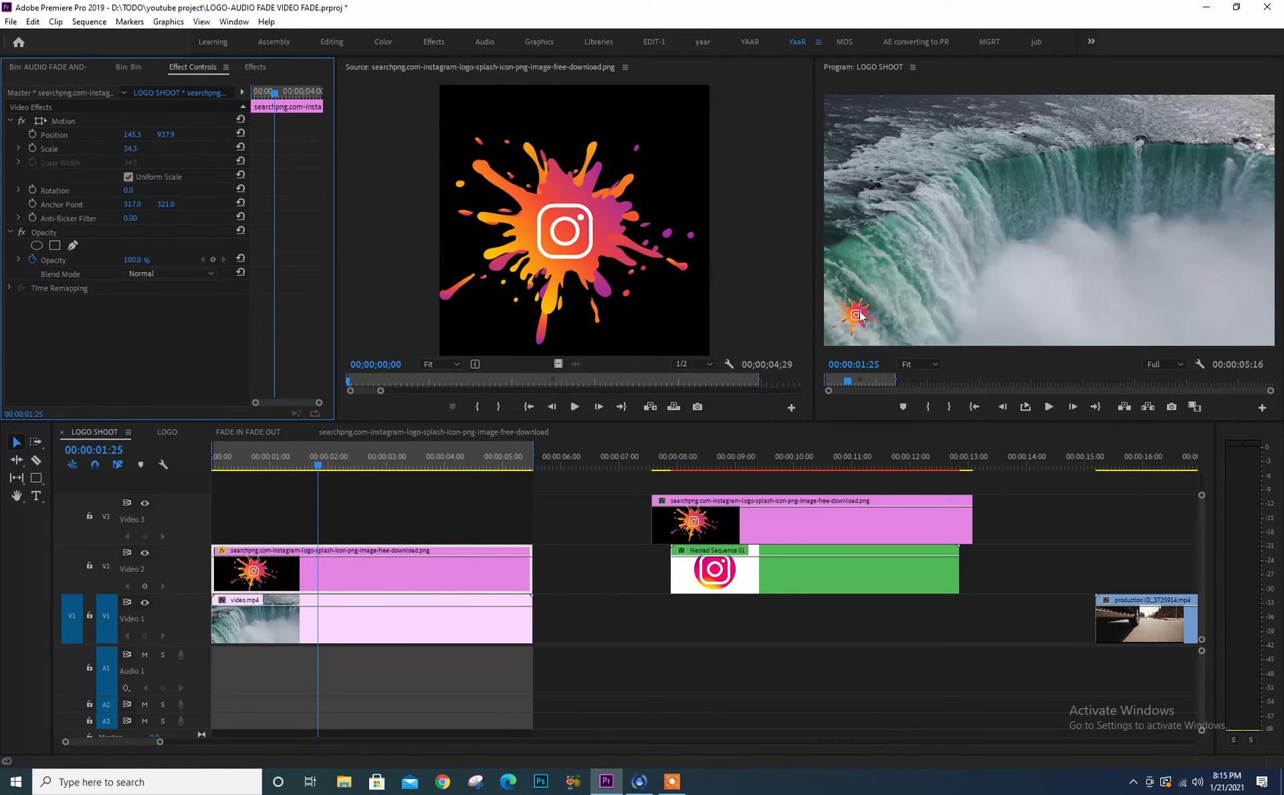
left_click_drag(132, 138, 551, 138)
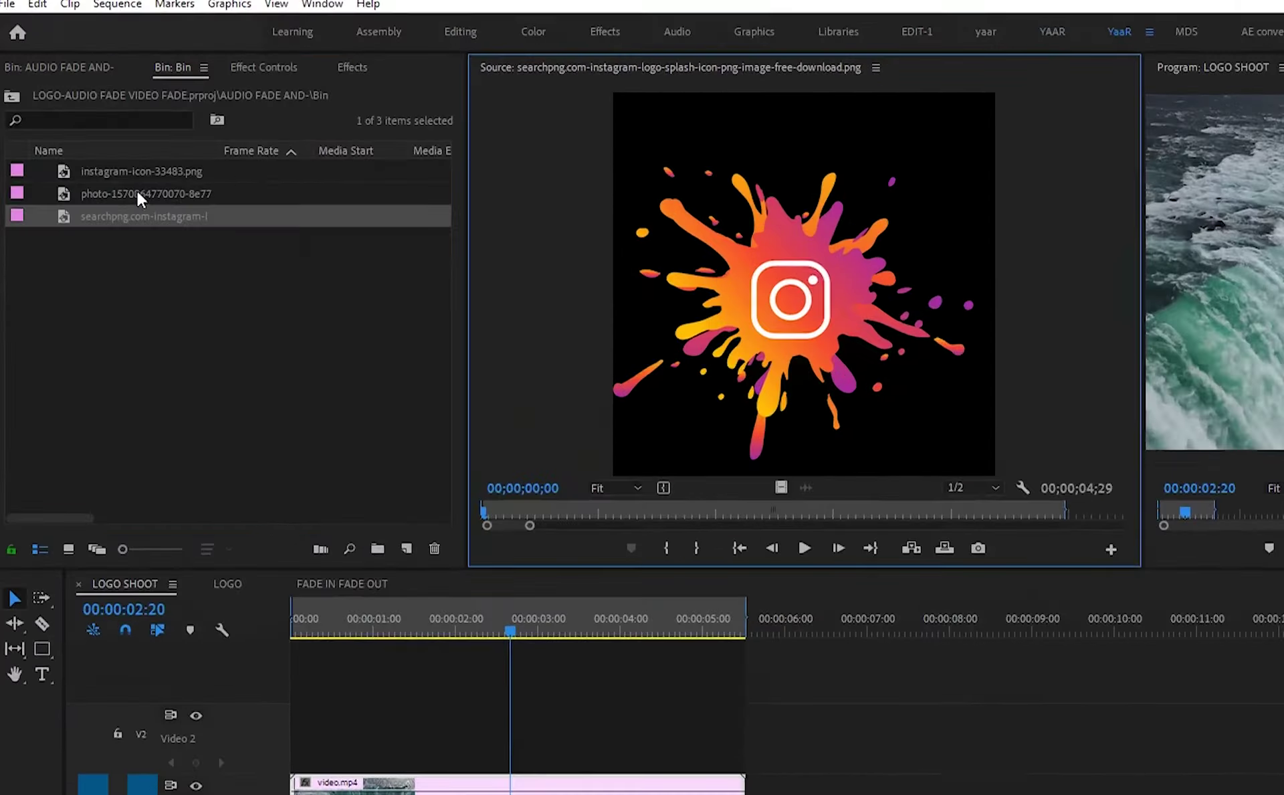
left_click(177, 234)
left_click(187, 207)
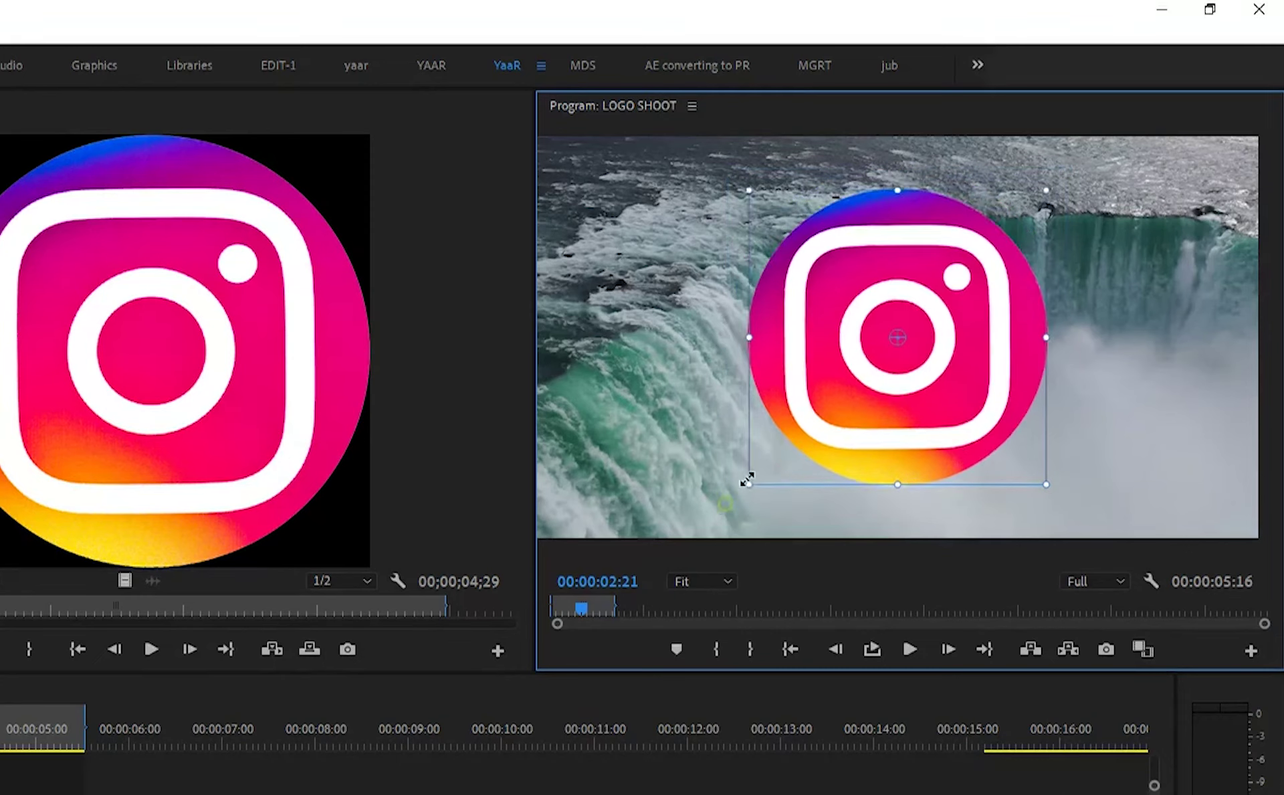
- Scale down the round Instagram icon over the video and lower its opacity to 42%
mouse_move(745, 482)
left_mouse_down()
mouse_move(858, 376)
mouse_move(1165, 506)
left_mouse_up()
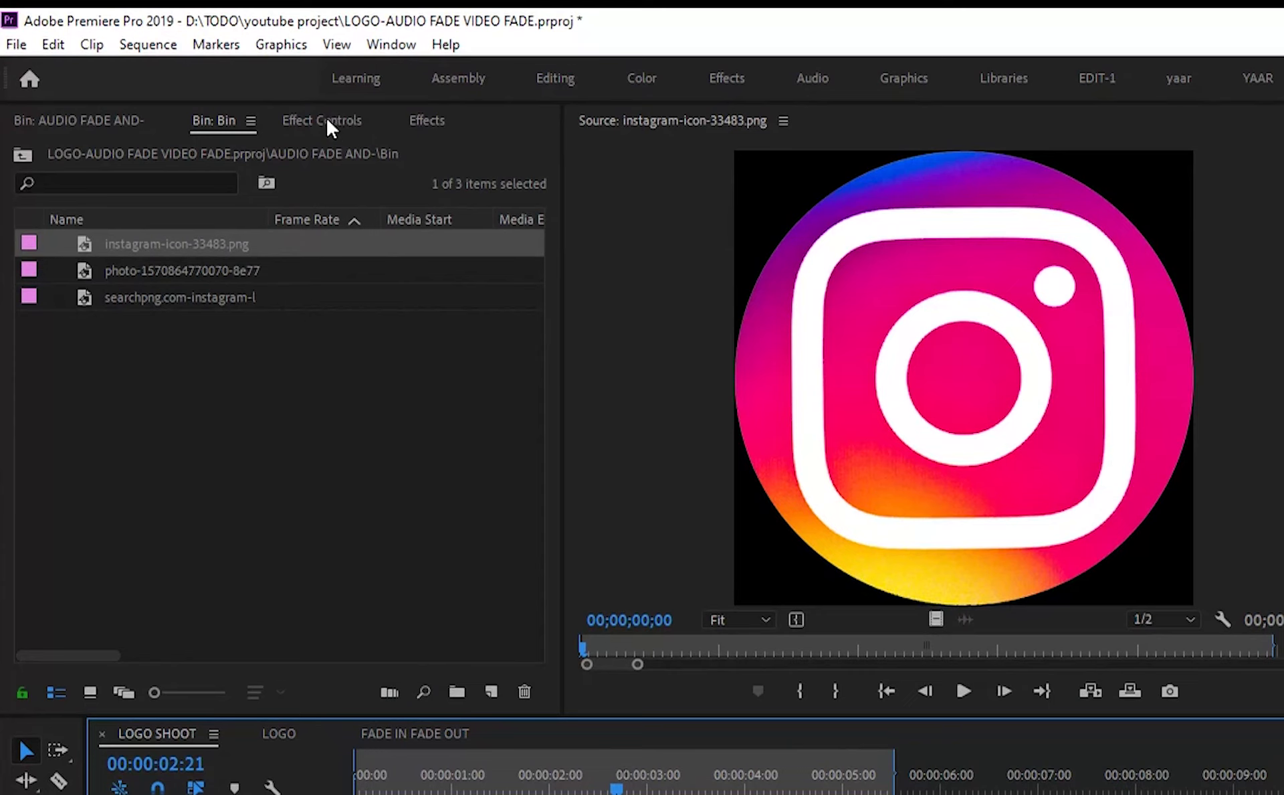
left_click(330, 119)
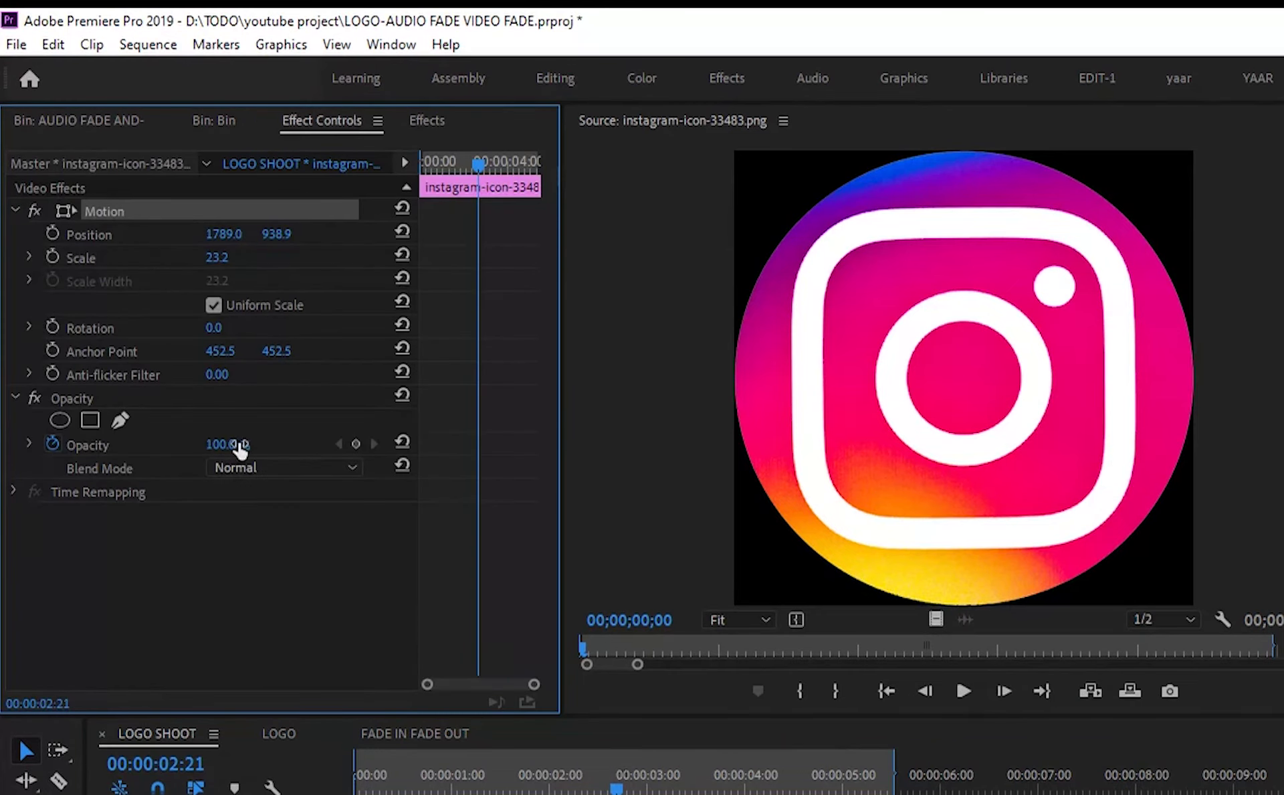
left_click_drag(228, 446, 188, 446)
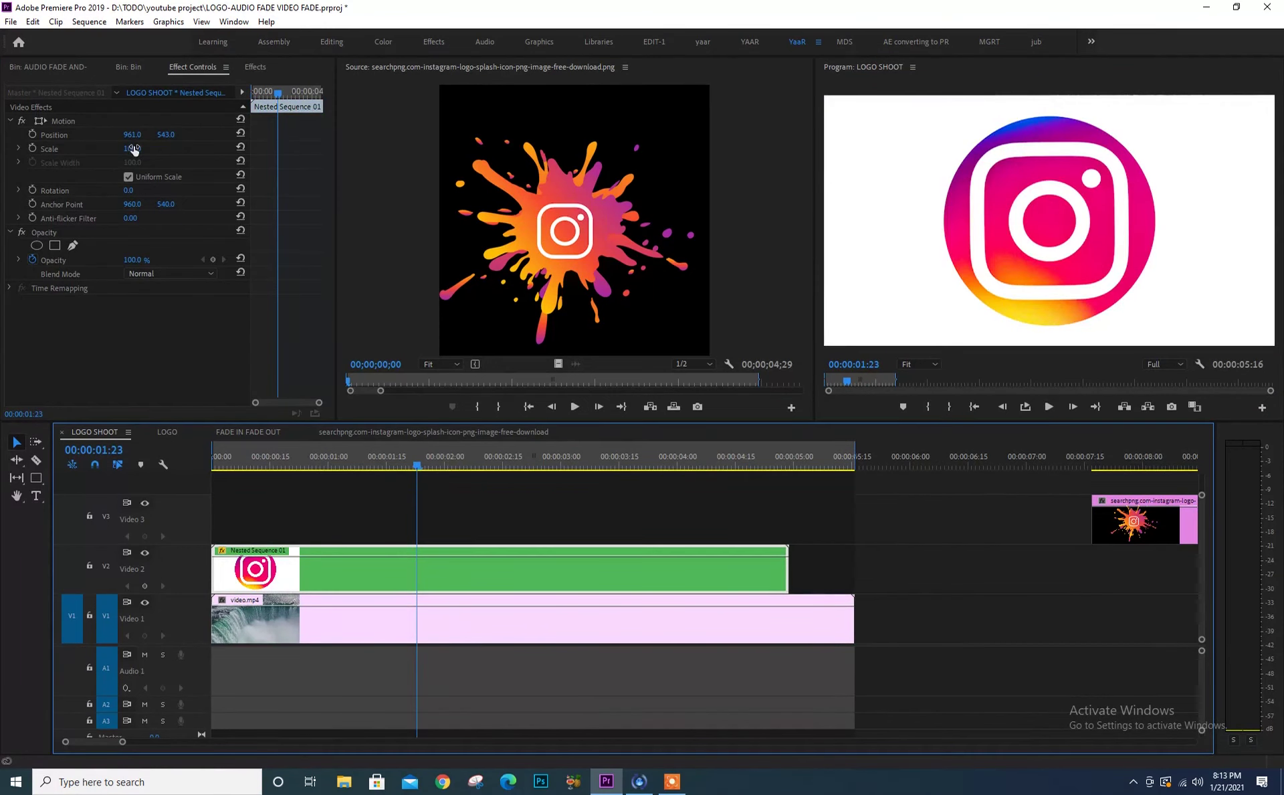
- Scrub Nested Sequence 01's Motion Scale down to shrink the Instagram icon over the waterfall video
left_click_drag(133, 149, 77, 149)
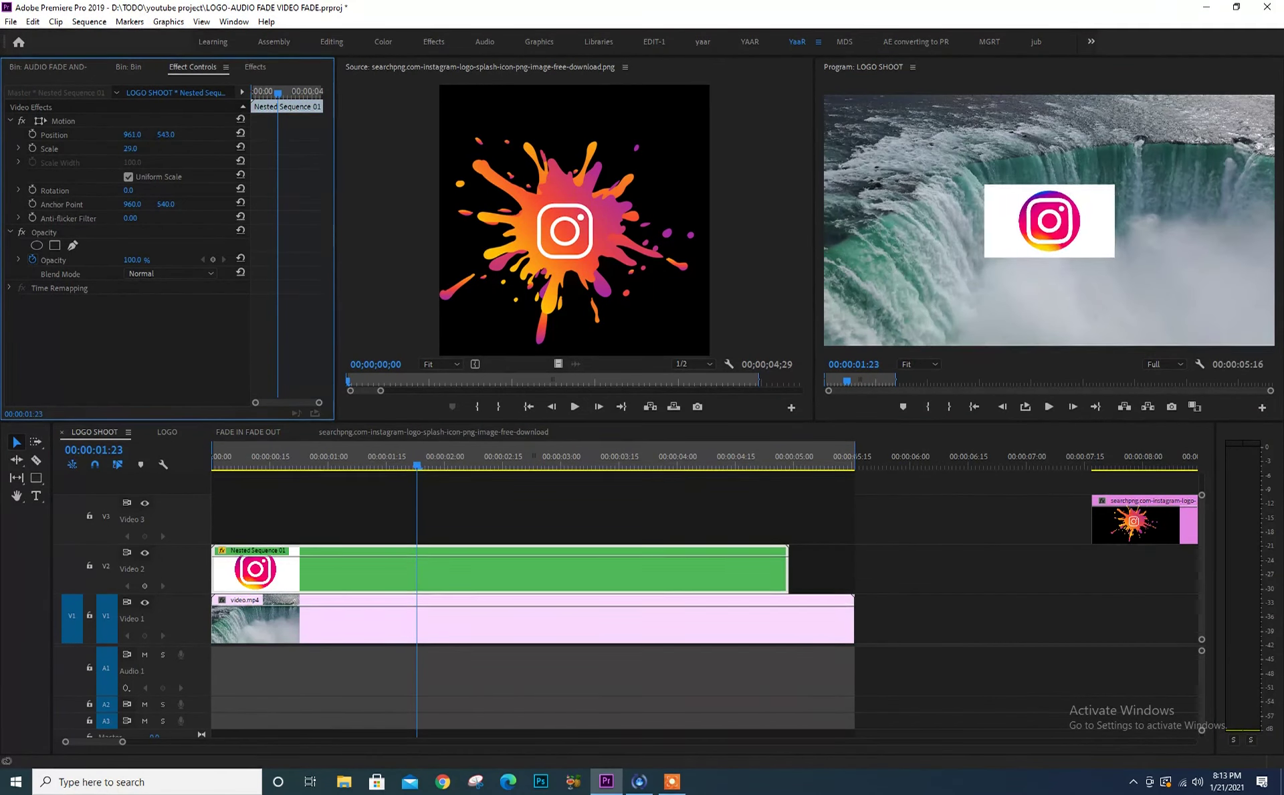